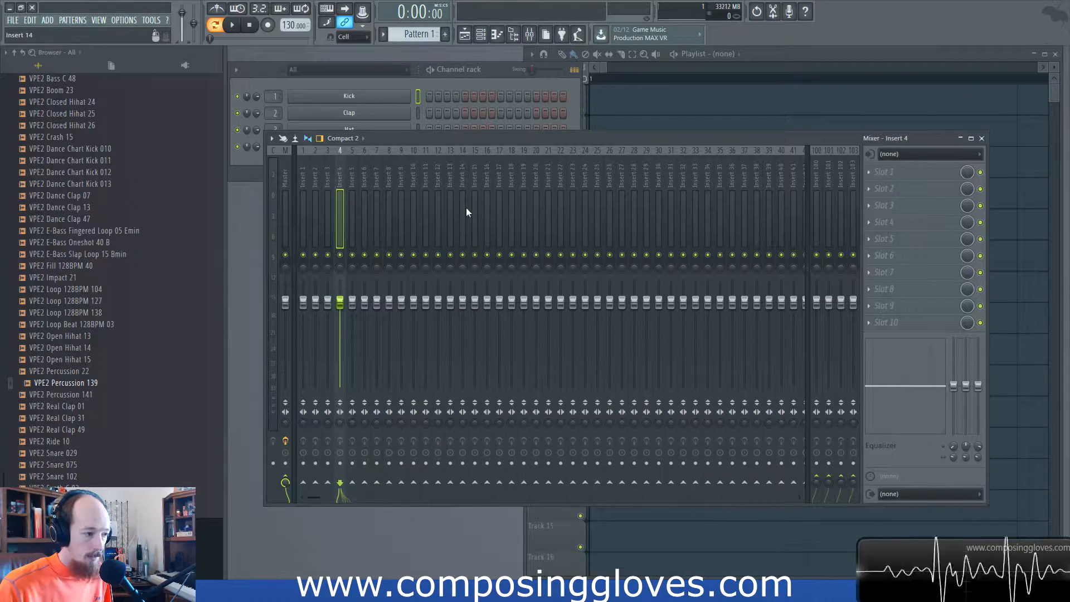
Step: Load Edison into slot 3 of Insert 4 and set its recording mode to On Play
click(887, 206)
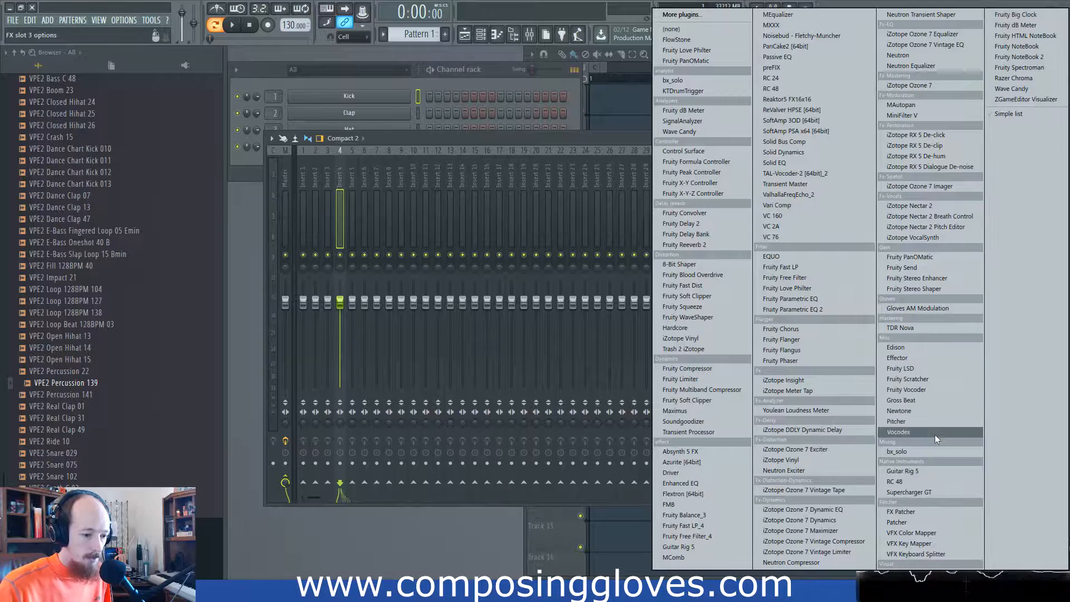
click(927, 346)
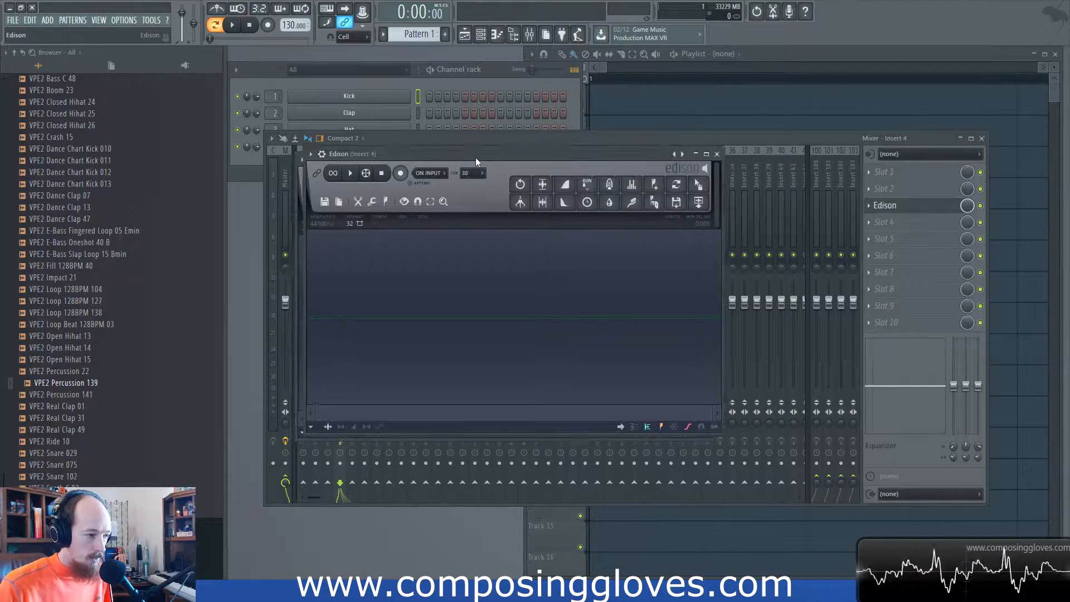
click(457, 155)
click(461, 202)
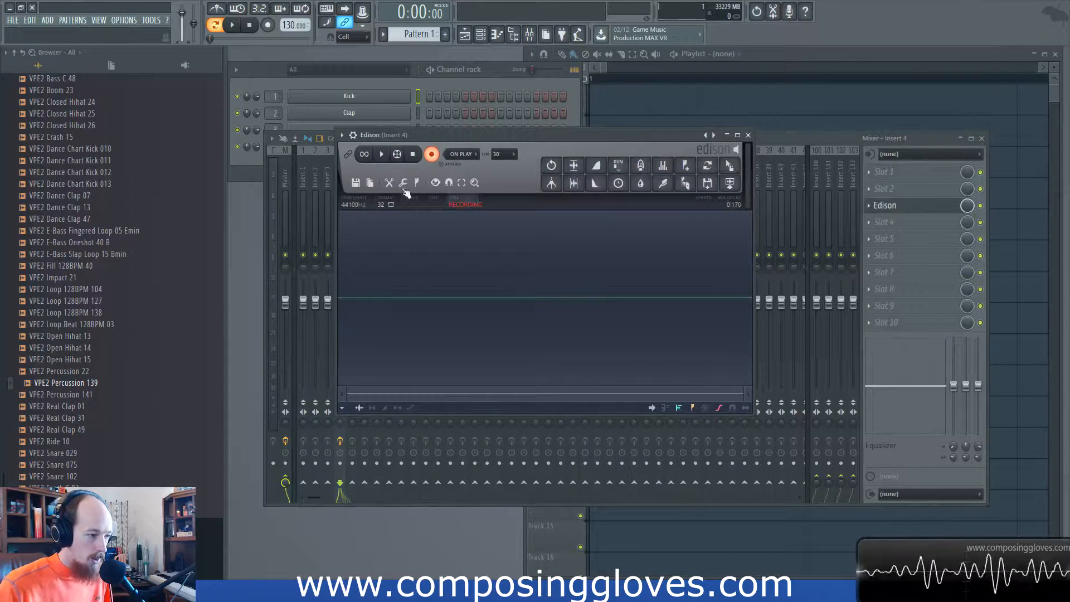
Step: Clear Edison's recorded audio and re-arm its recording with playback slaved to the host
click(431, 154)
key(ctrl+a)
key(Delete)
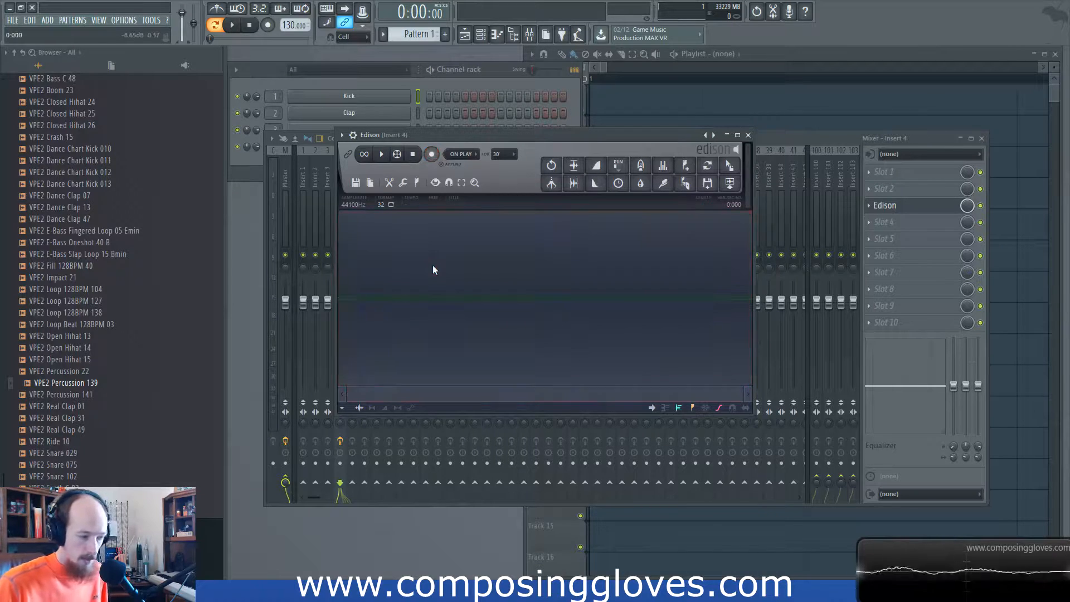
click(432, 155)
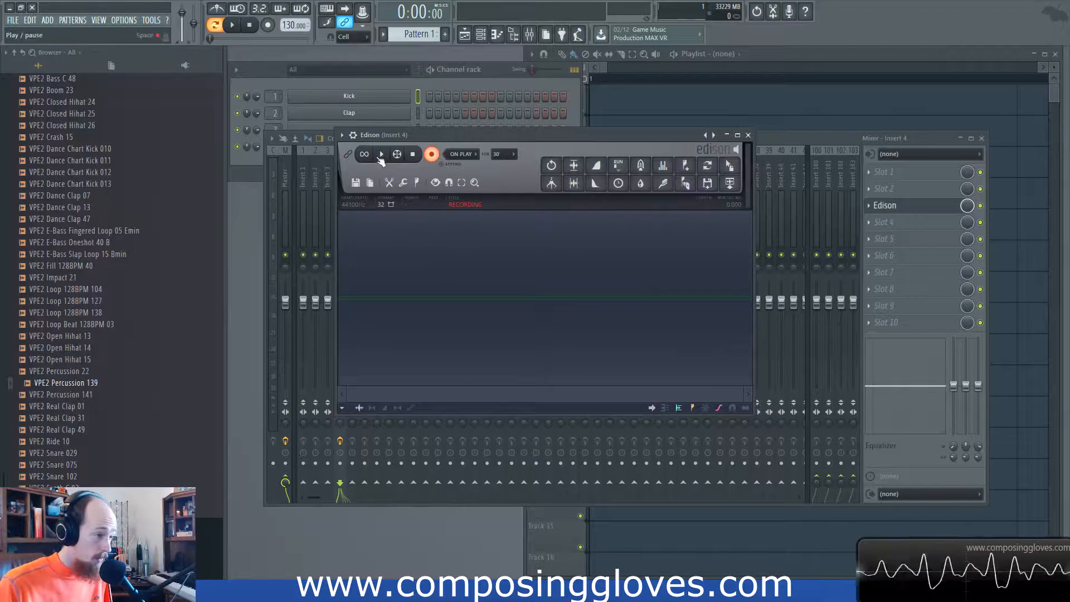
click(352, 153)
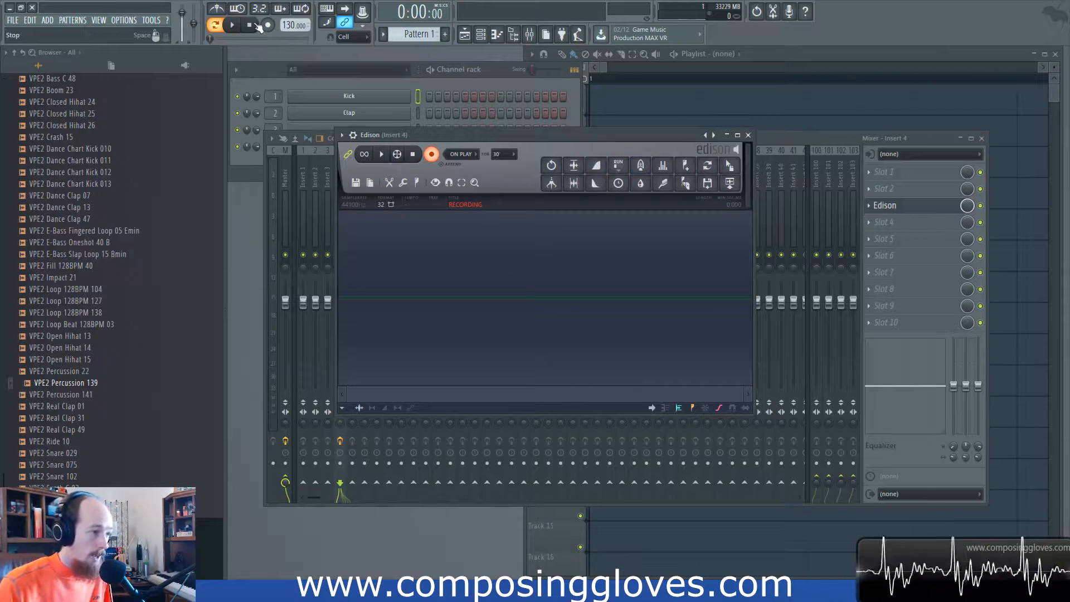
Step: Bring the Playlist forward, return the Edison window to the front and move it slightly lower
click(768, 61)
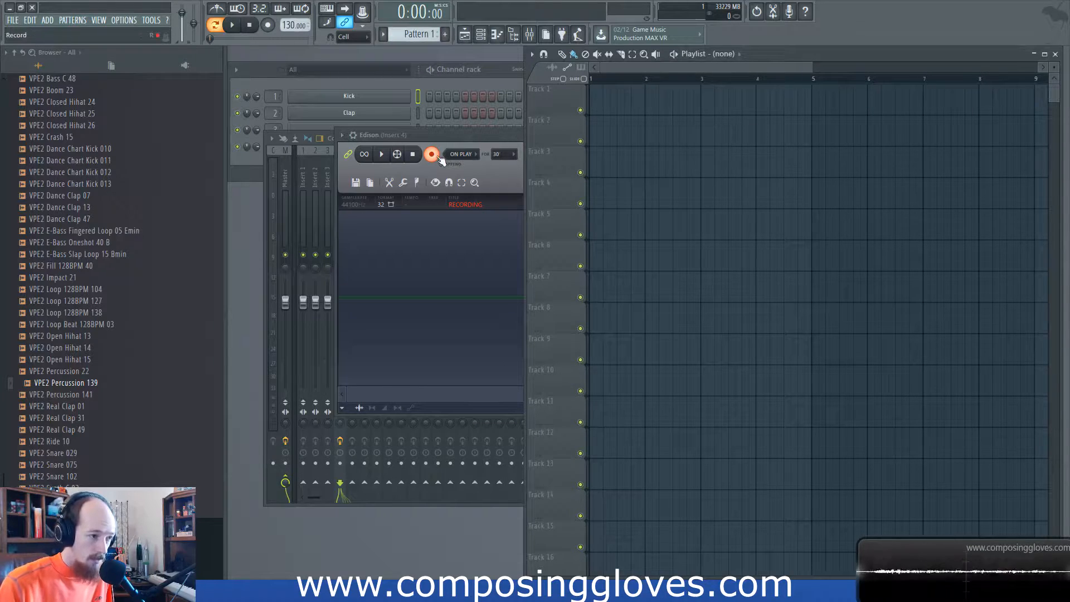
click(452, 149)
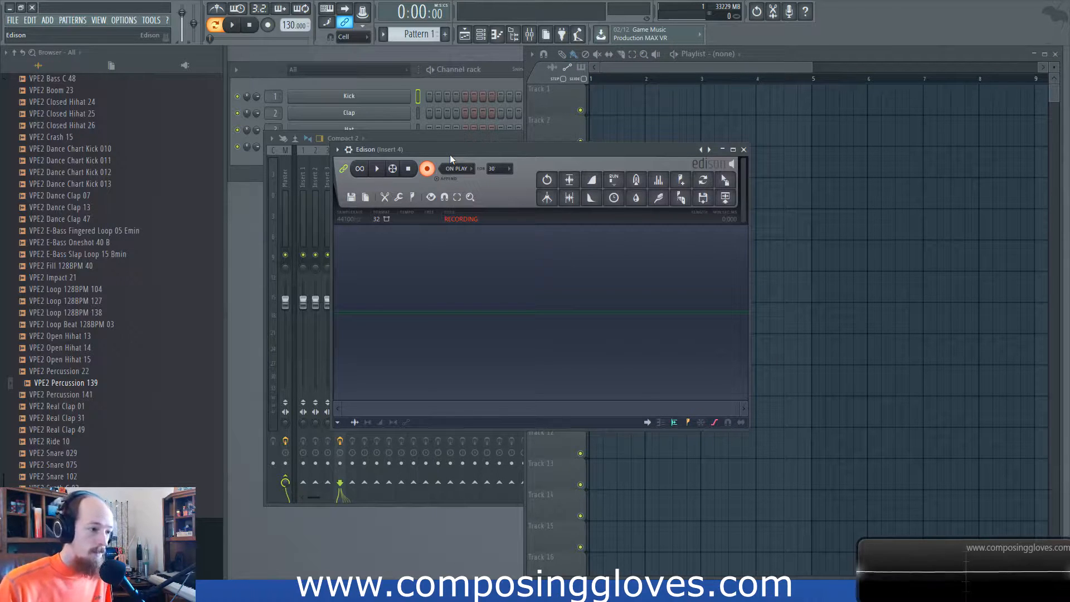
mouse_move(537, 153)
mouse_down()
mouse_move(554, 162)
mouse_move(538, 157)
mouse_up()
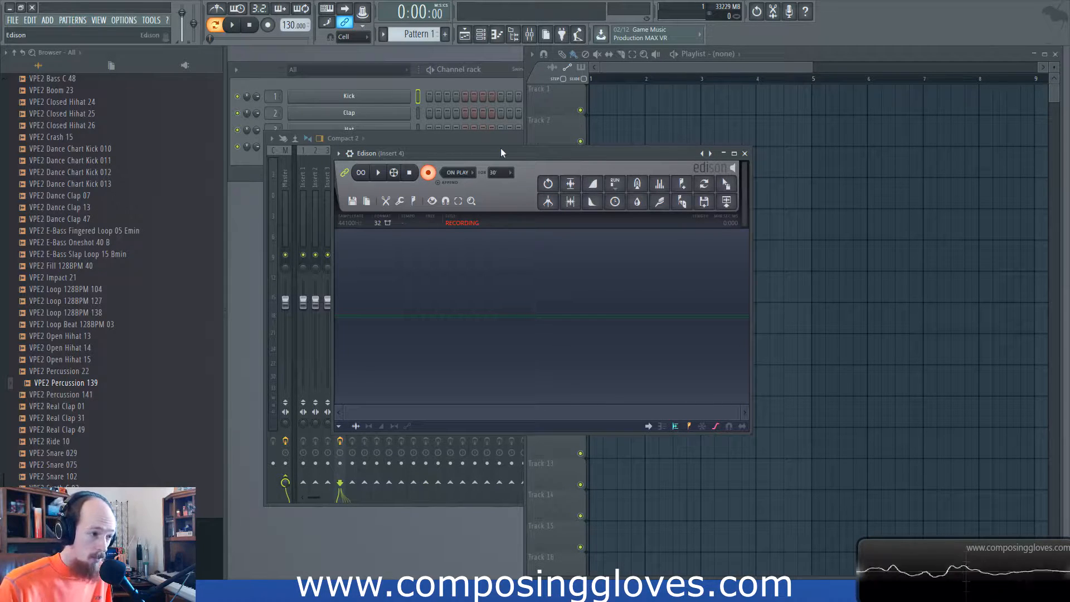
drag(534, 159, 530, 182)
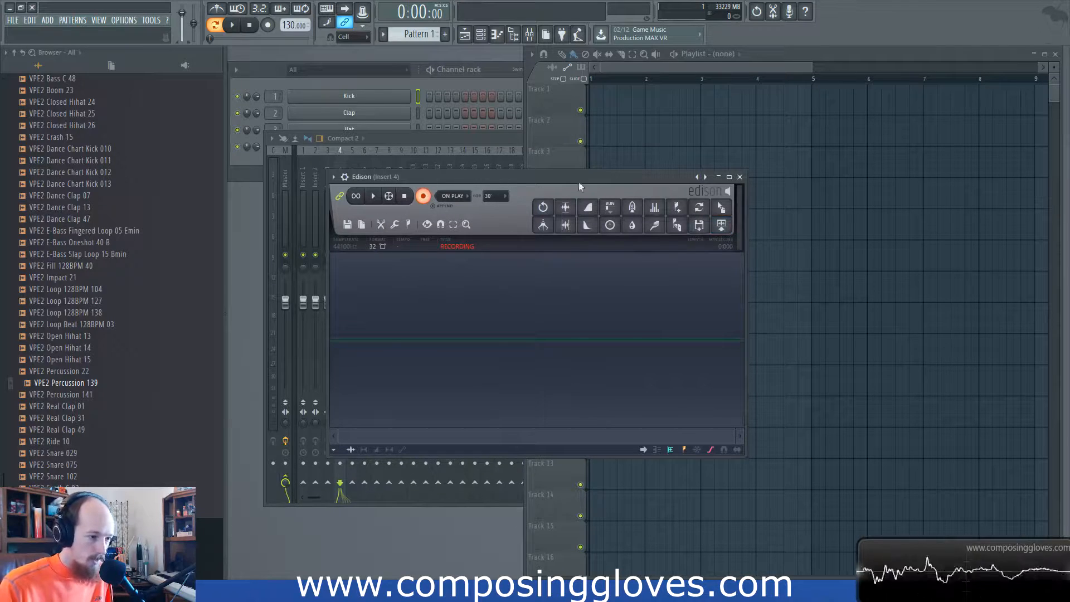
Step: Close Edison and remove it from slot 3 of Insert 4
click(740, 177)
click(443, 139)
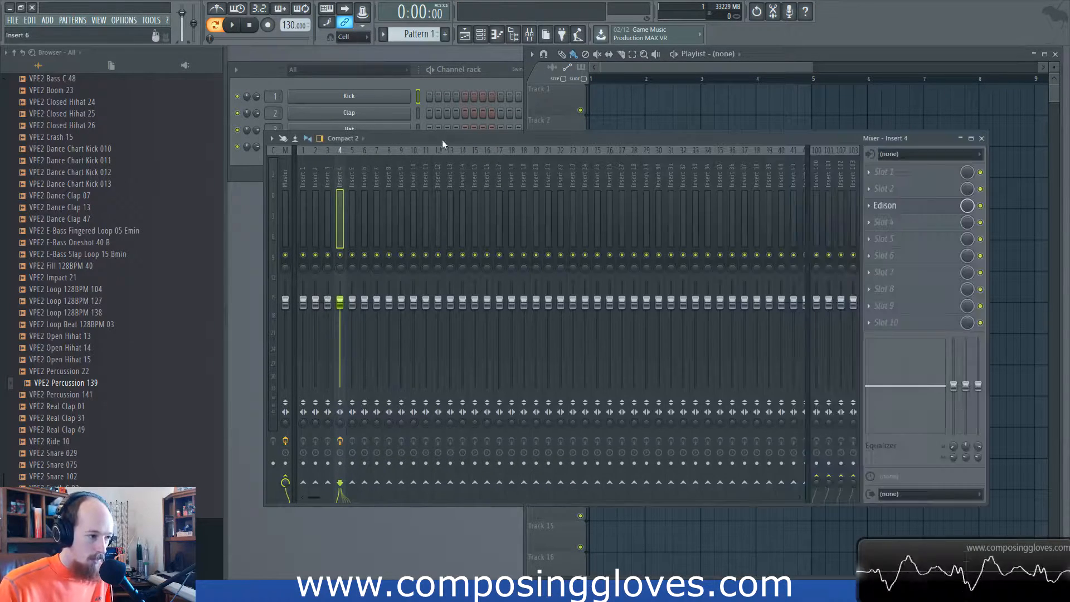
click(869, 207)
click(907, 223)
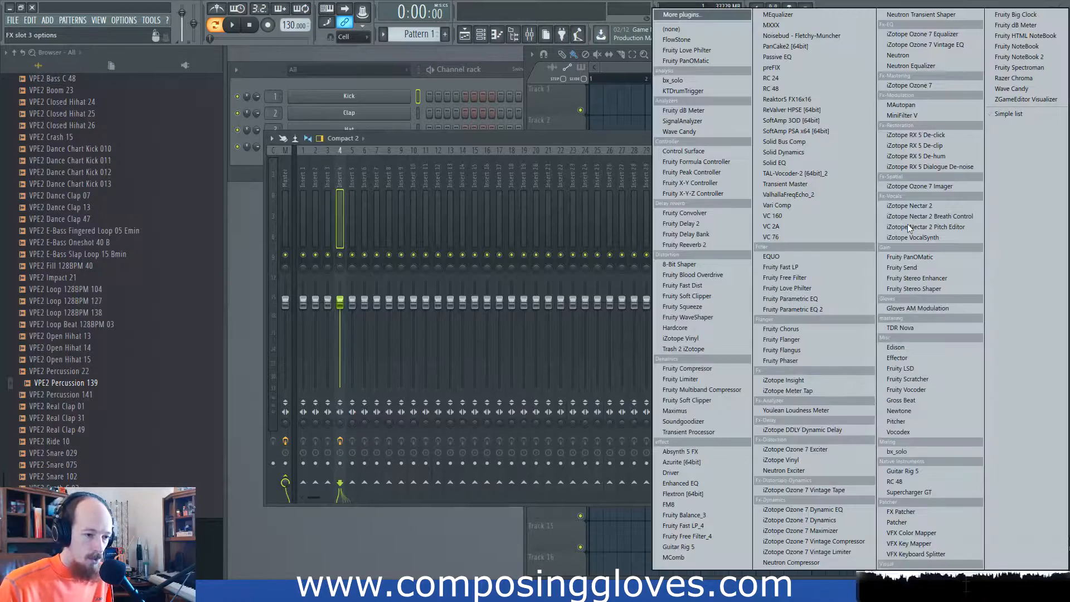
click(697, 30)
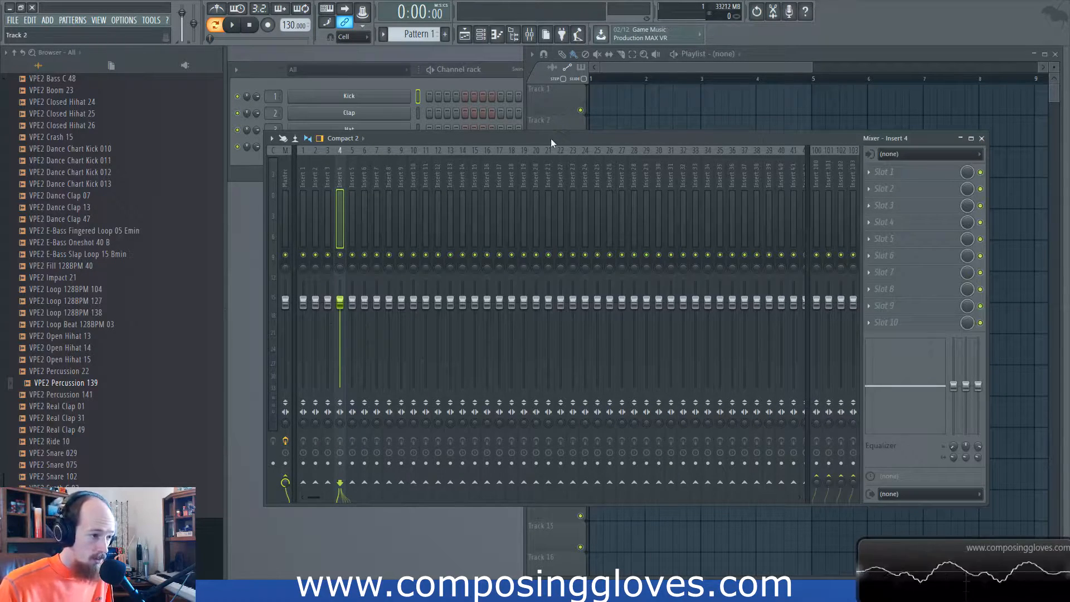
Step: Load Edison into slot 1 of Insert 4, close its window and empty the slot again
key(ctrl+e)
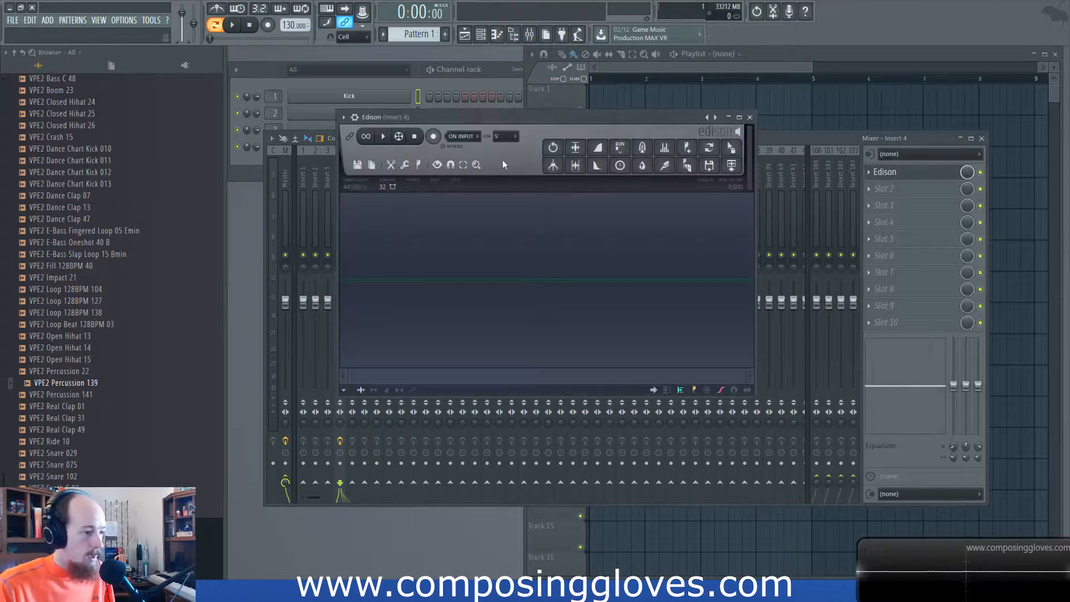
drag(519, 113, 674, 138)
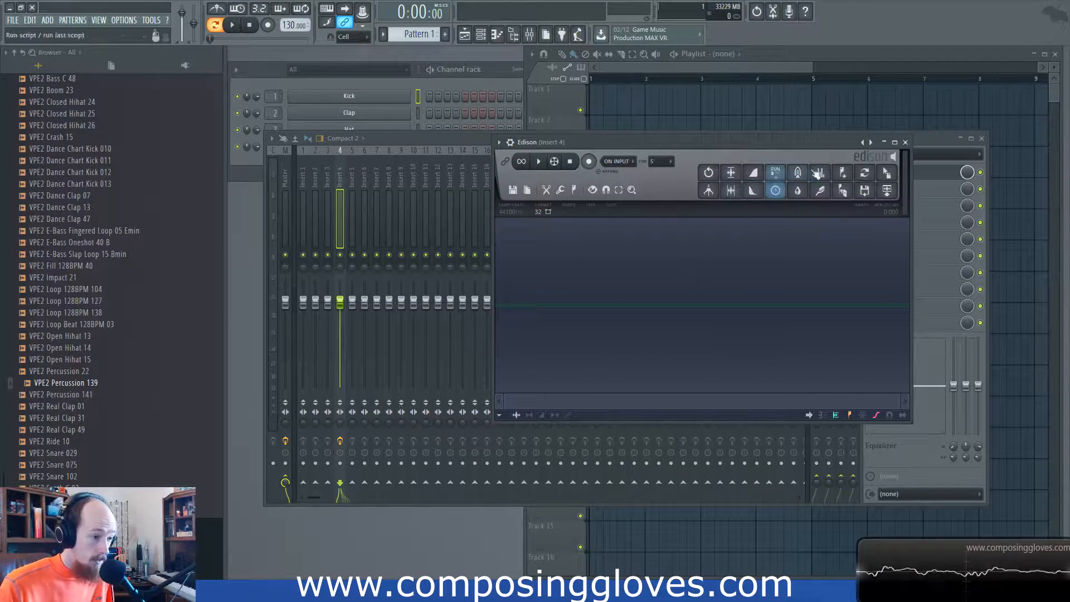
click(905, 142)
click(885, 172)
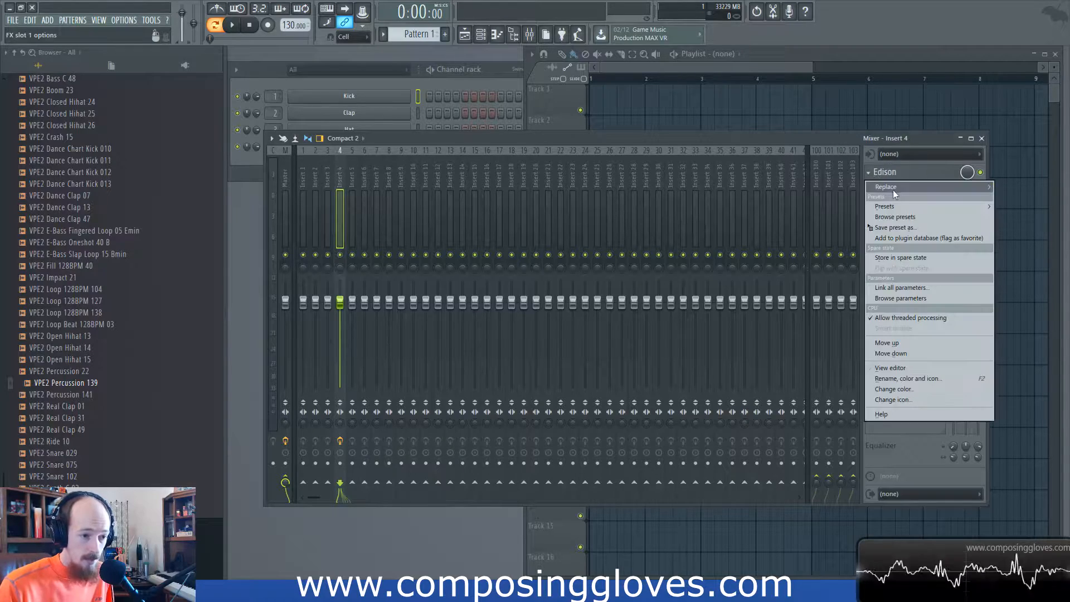
mouse_move(895, 190)
click(684, 28)
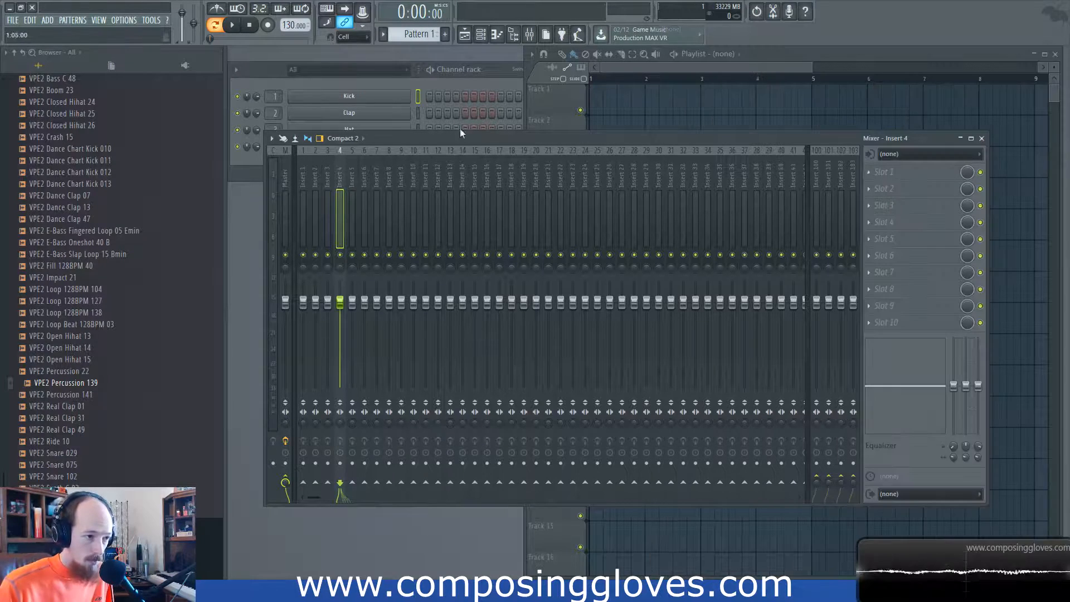
Step: Load Edison into slot 1 of Insert 4, and a second Edison into slot 2 with song recording enabled
key(ctrl+e)
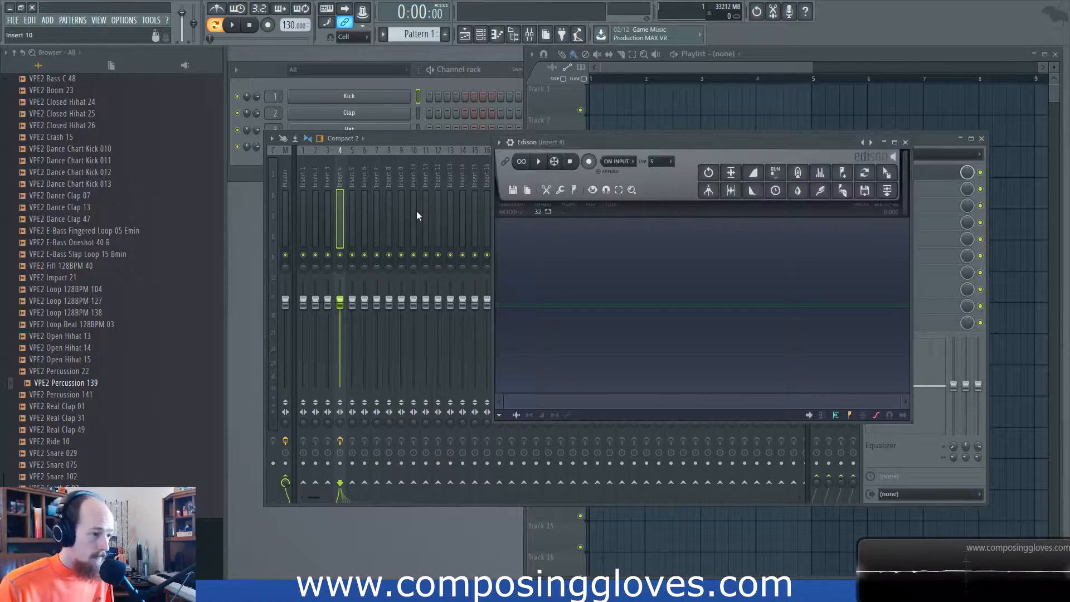
click(907, 143)
key(r)
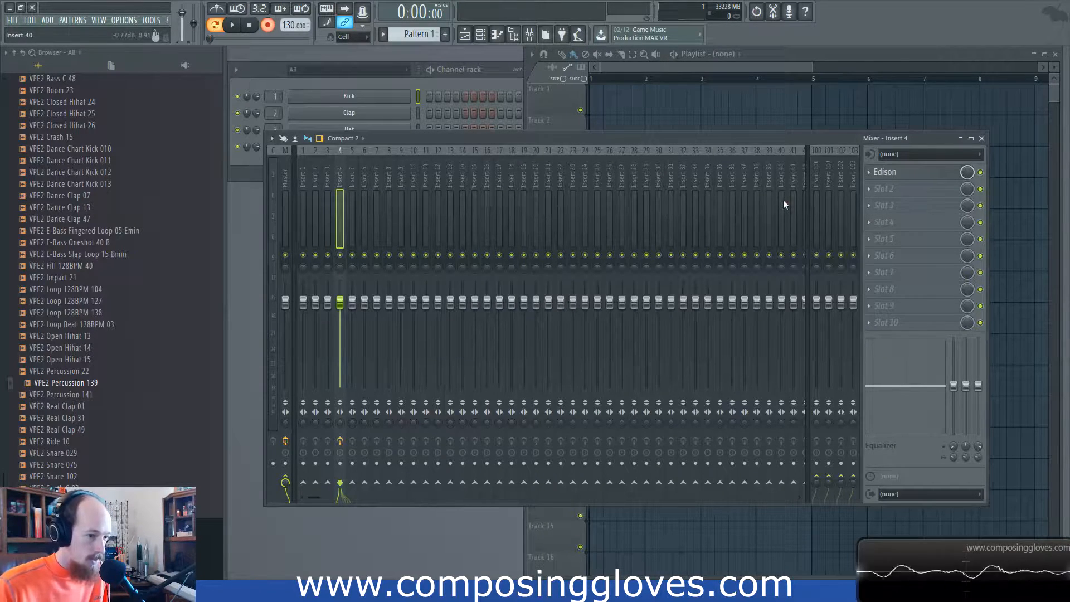
key(ctrl+e)
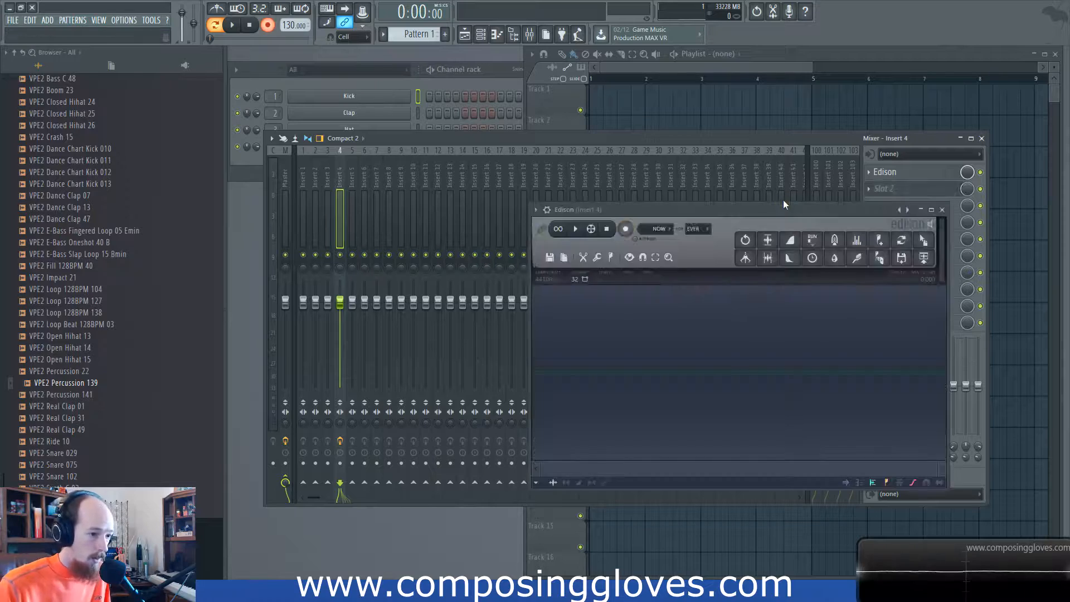
drag(778, 208, 690, 135)
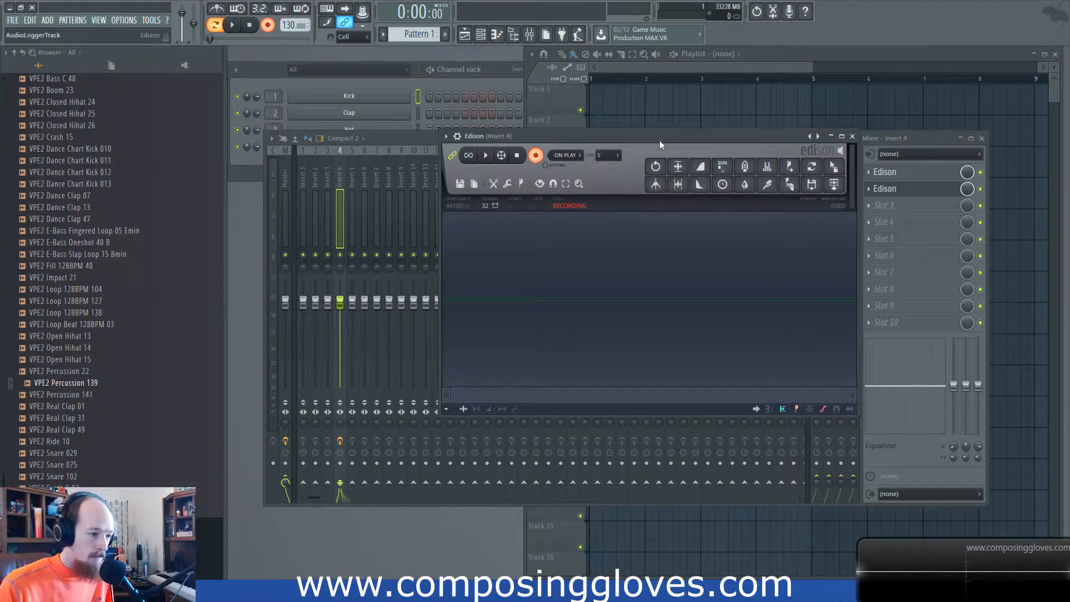
drag(664, 137, 507, 185)
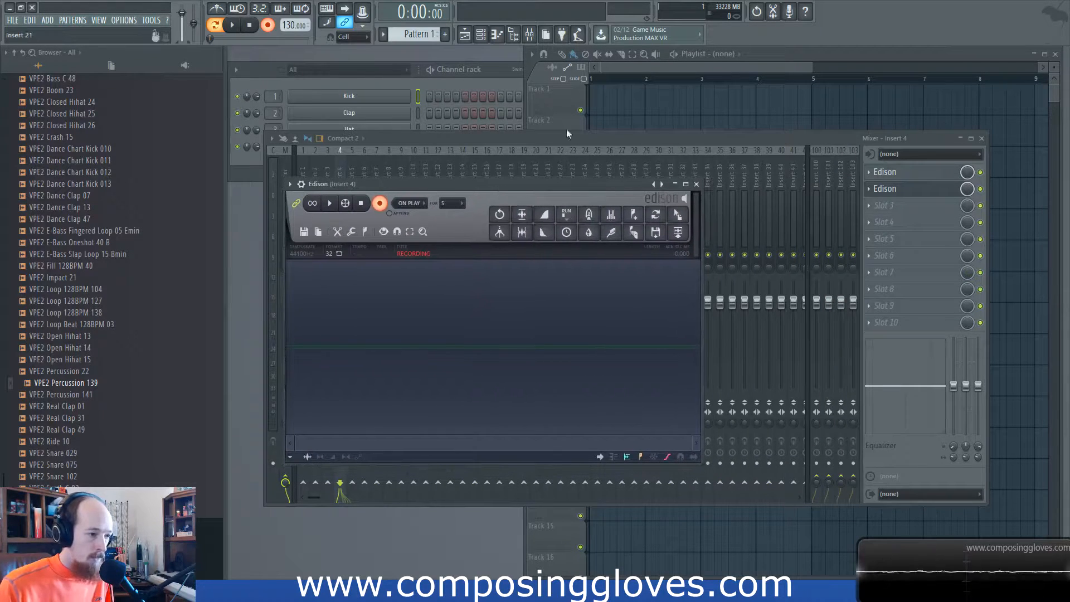
Step: Bring the Playlist forward and set the Edison window to Detached, placing it over the Mixer
click(644, 67)
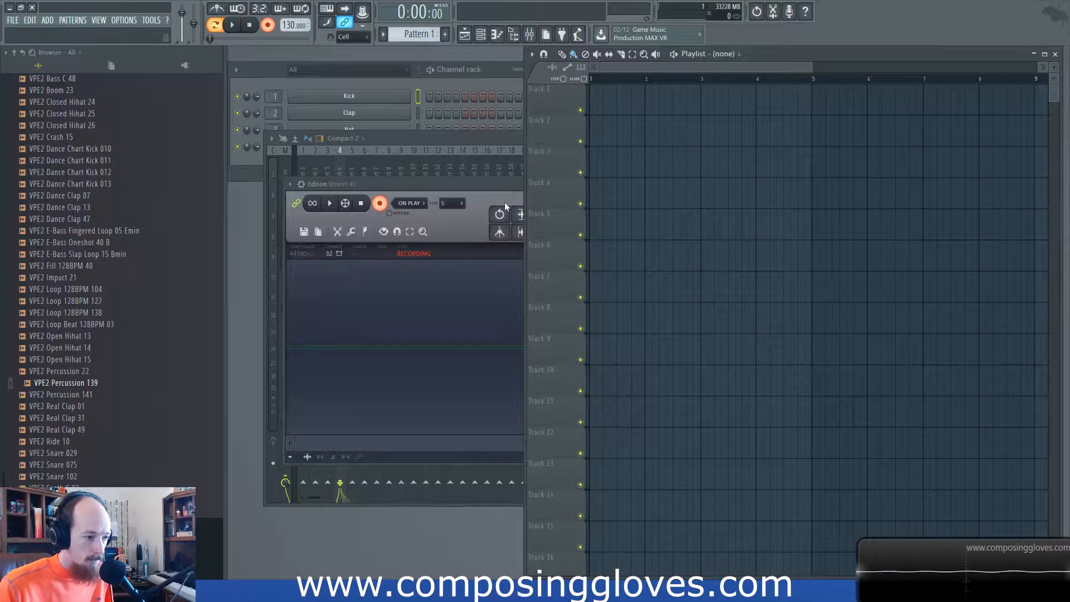
click(290, 185)
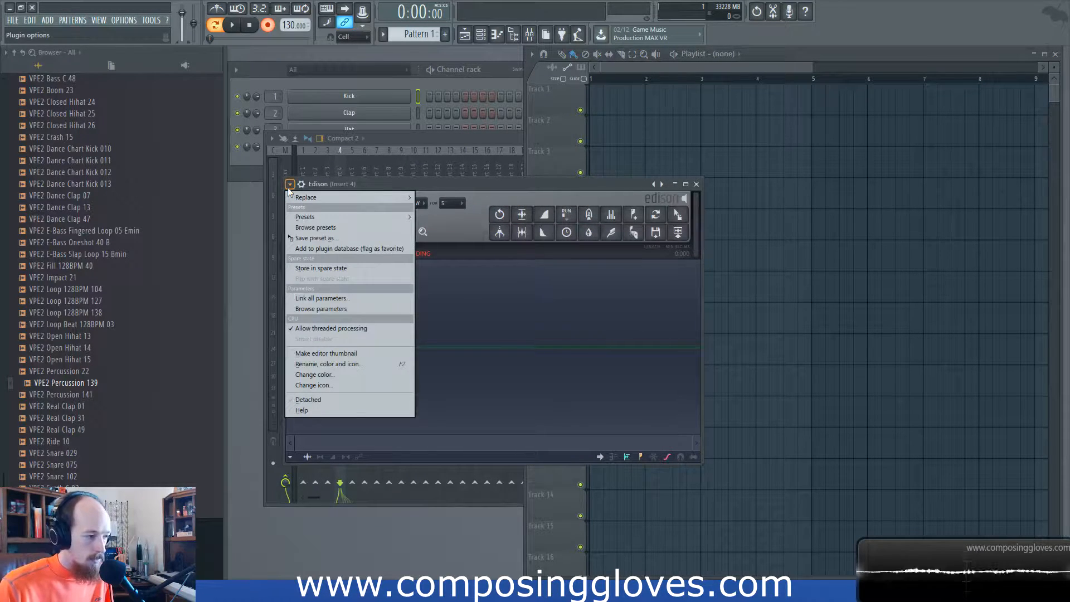
click(338, 400)
click(290, 185)
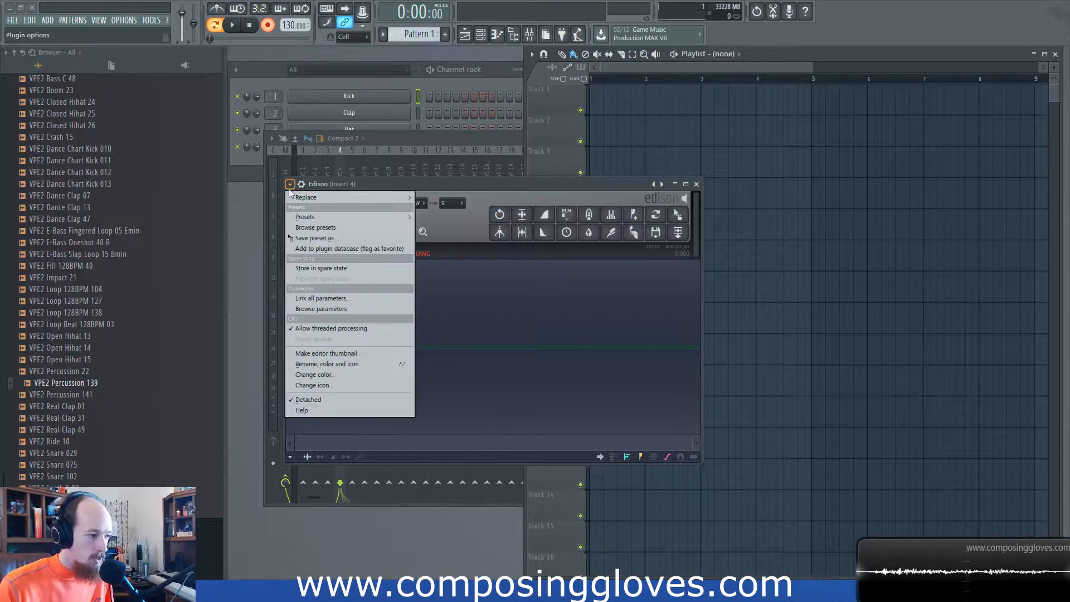
click(312, 400)
click(289, 185)
click(308, 400)
drag(399, 183, 380, 178)
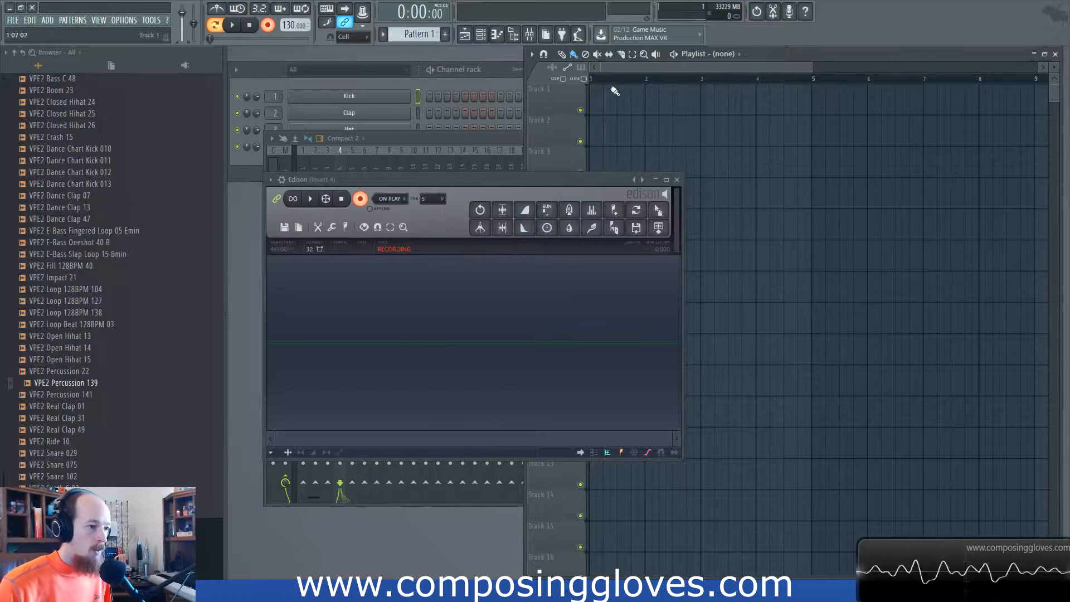
Step: Switch to song mode and run the song for about 5 seconds to record into Edison
key(l)
key(space)
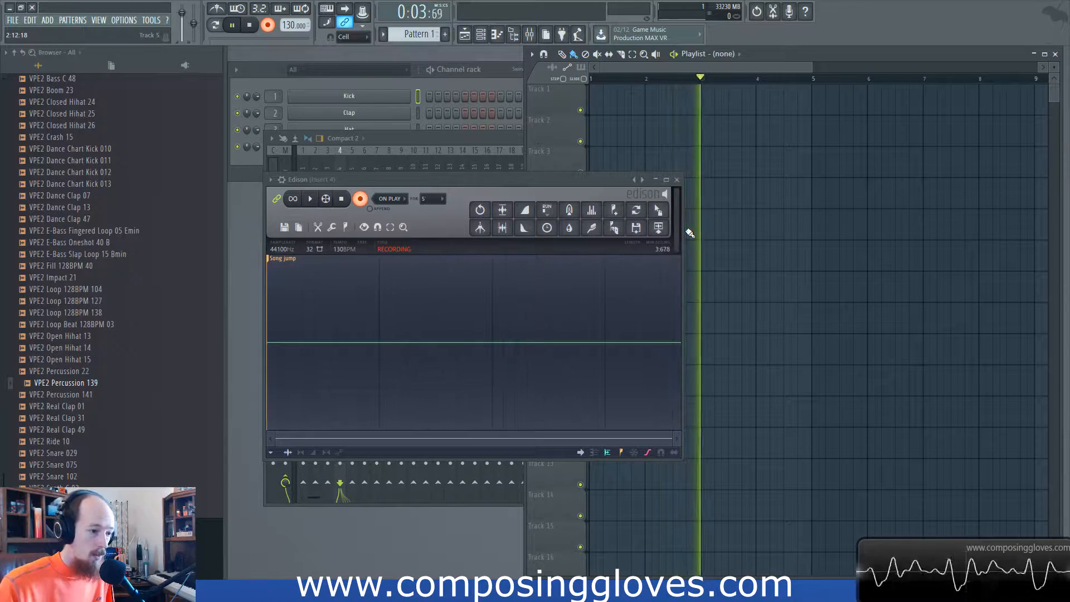
key(space)
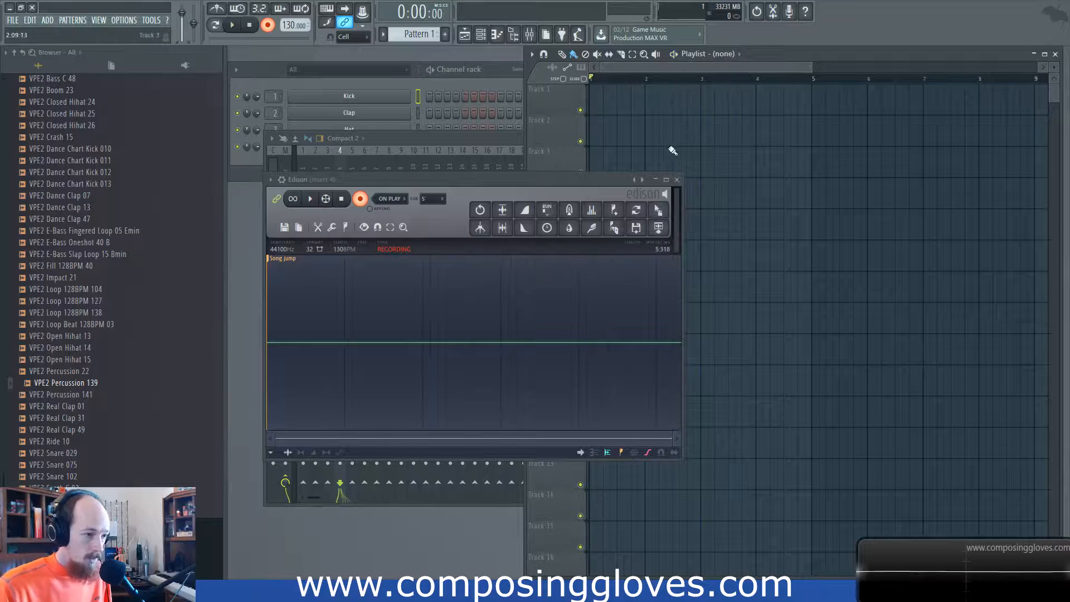
Step: Turn off song recording and disarm recording in Edison
click(268, 25)
drag(461, 179, 451, 156)
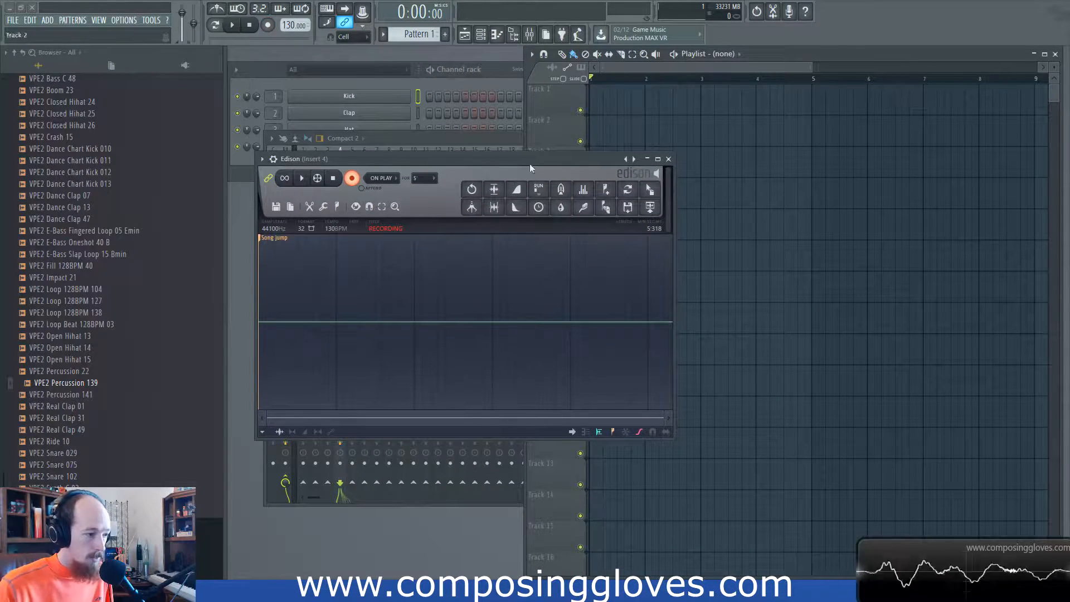
click(352, 179)
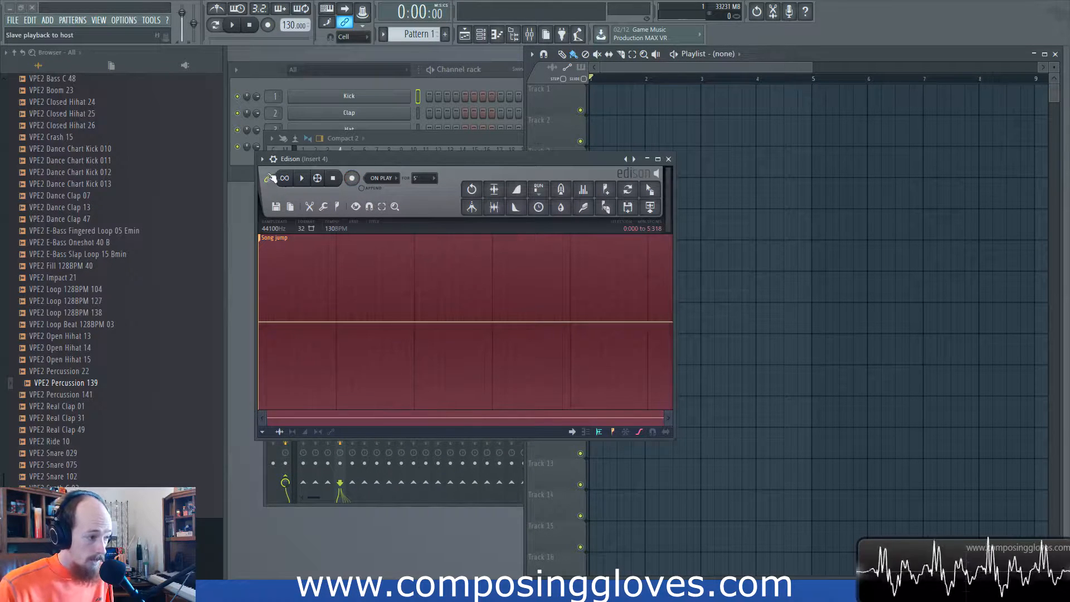
Step: Briefly play the song with Edison slaved to it, and return the playhead to bar 1
key(space)
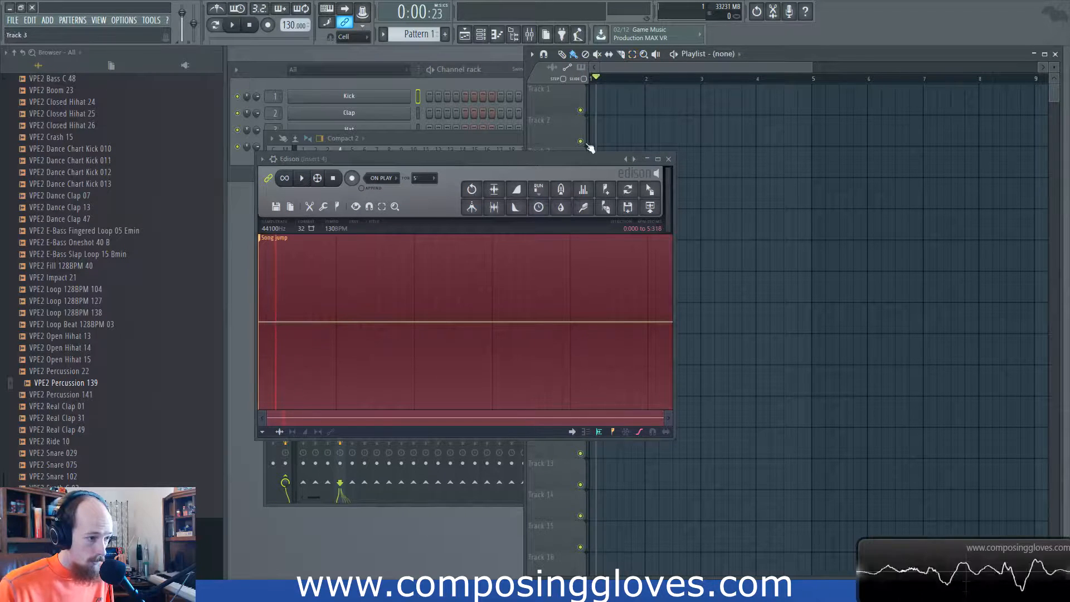
click(599, 86)
right_click(598, 94)
mouse_move(611, 81)
mouse_down()
mouse_move(620, 81)
mouse_move(527, 99)
mouse_up()
Step: Clear Edison's audio and start a new armed recording while looping bar 1 of the Playlist
click(447, 197)
key(Delete)
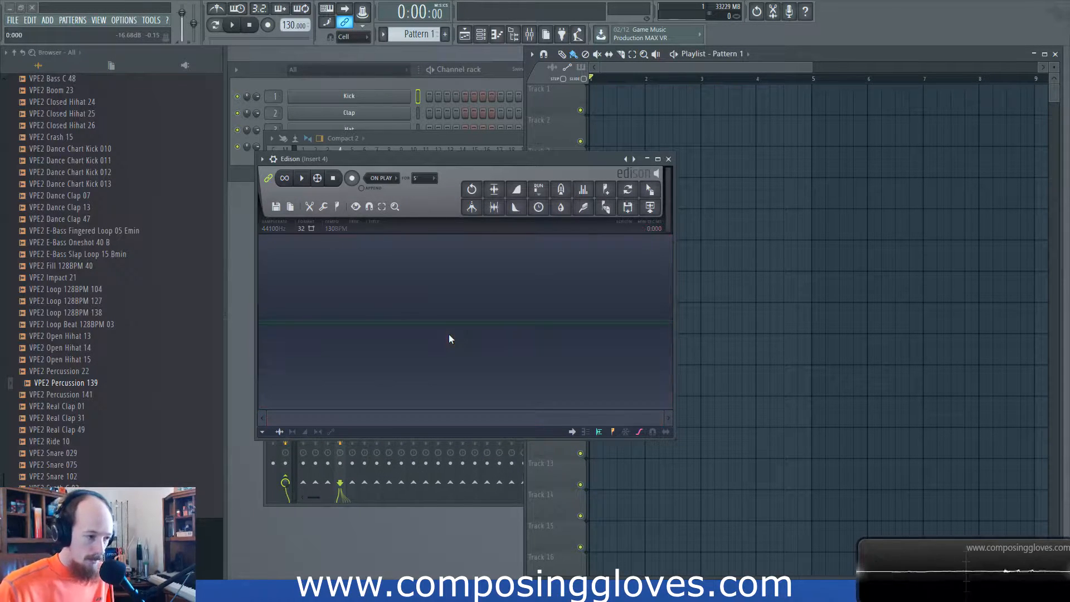
right_click(636, 82)
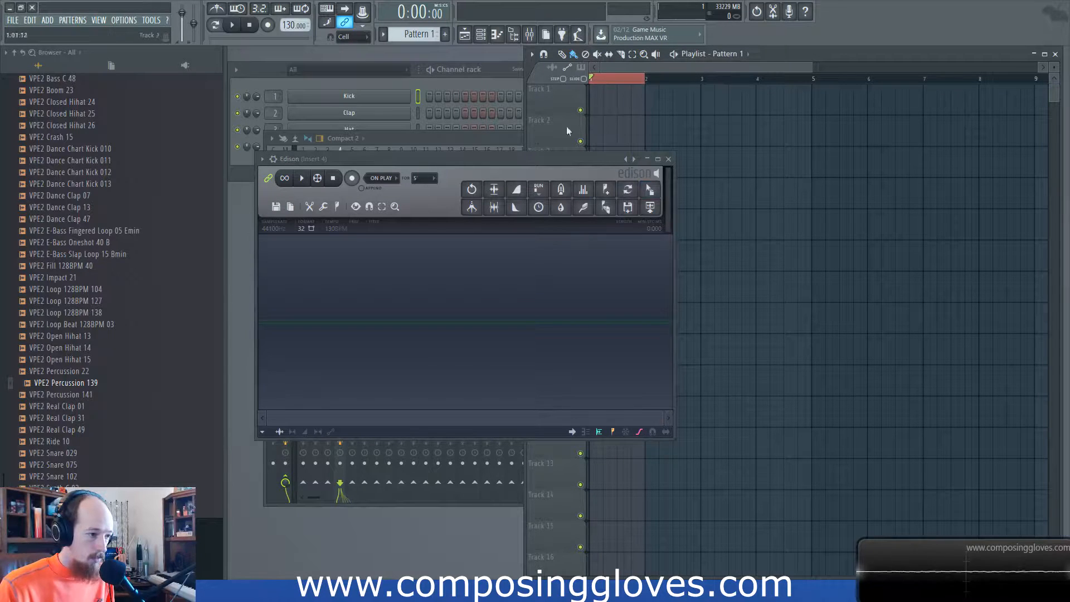
click(353, 178)
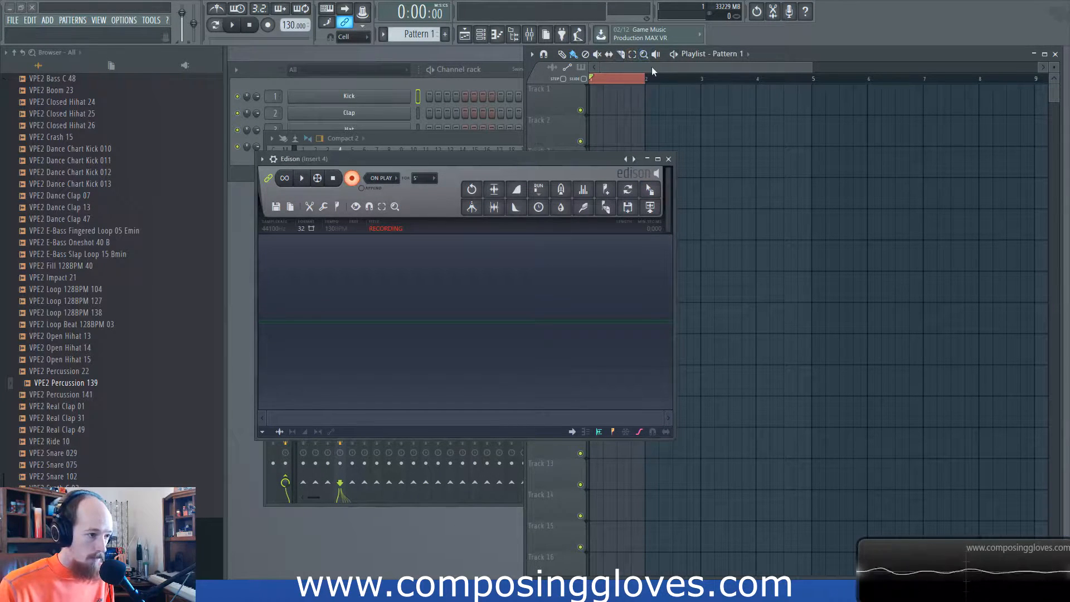
key(space)
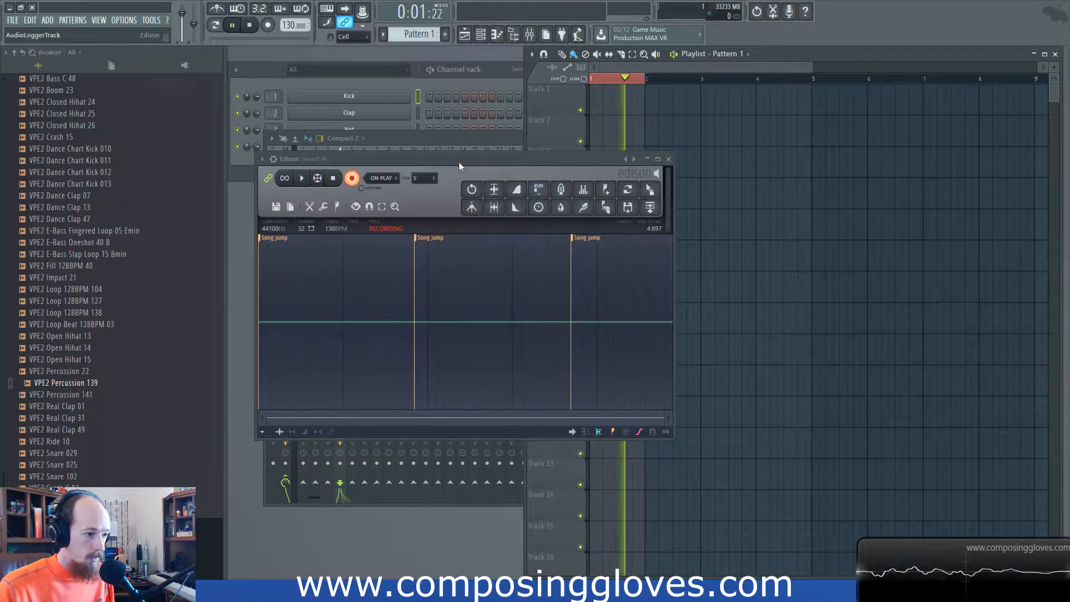
Step: Stop the looped recording and briefly play the take back in Edison along with the song
key(space)
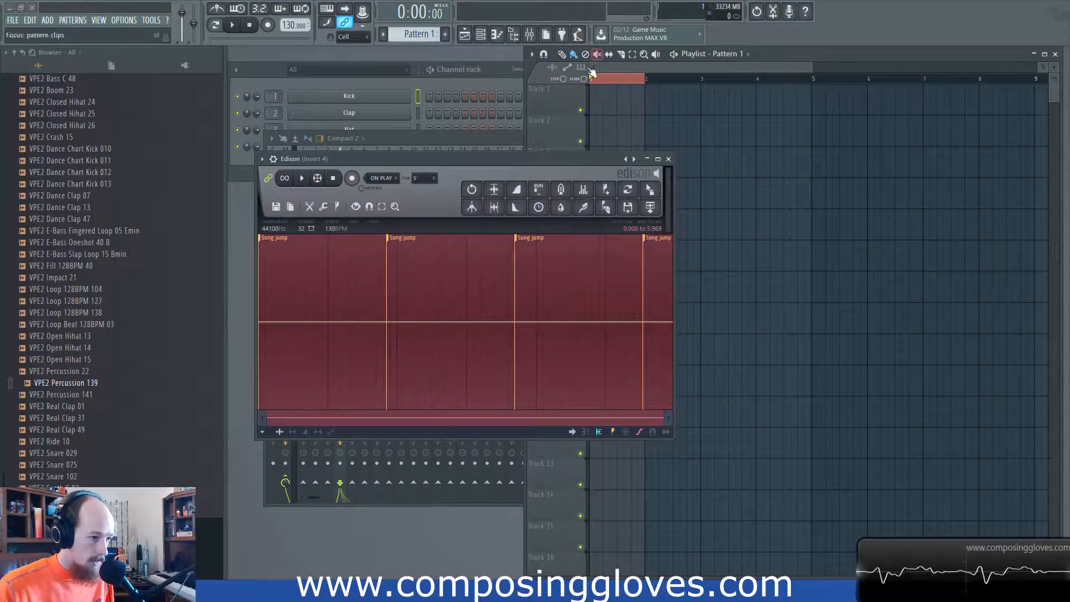
key(space)
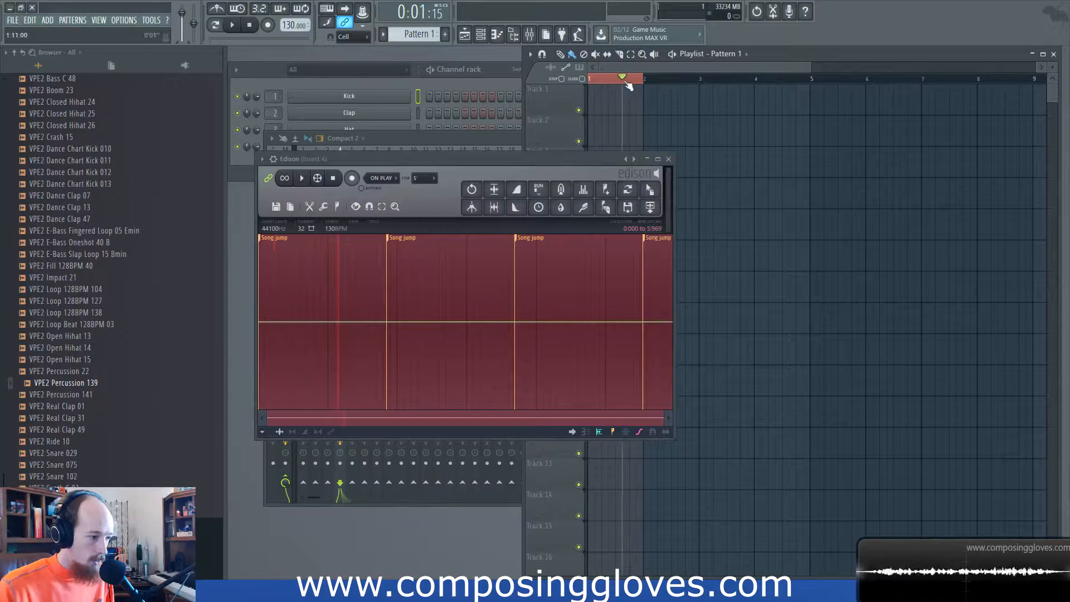
key(space)
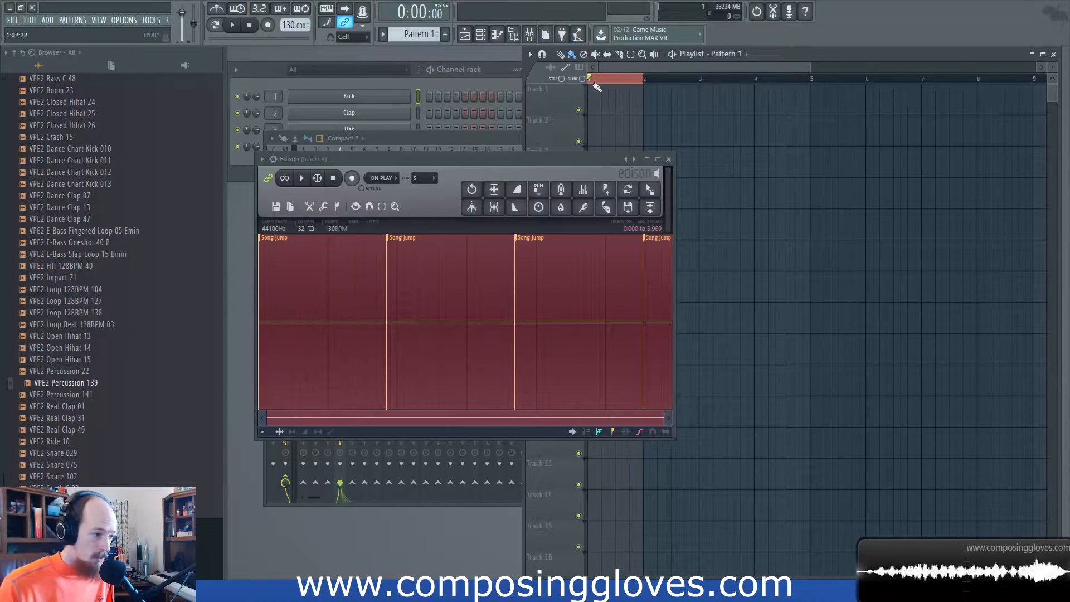
Step: Select the second and third recorded passes between the Song jump markers in Edison, shifting the playhead within bar 1
click(390, 238)
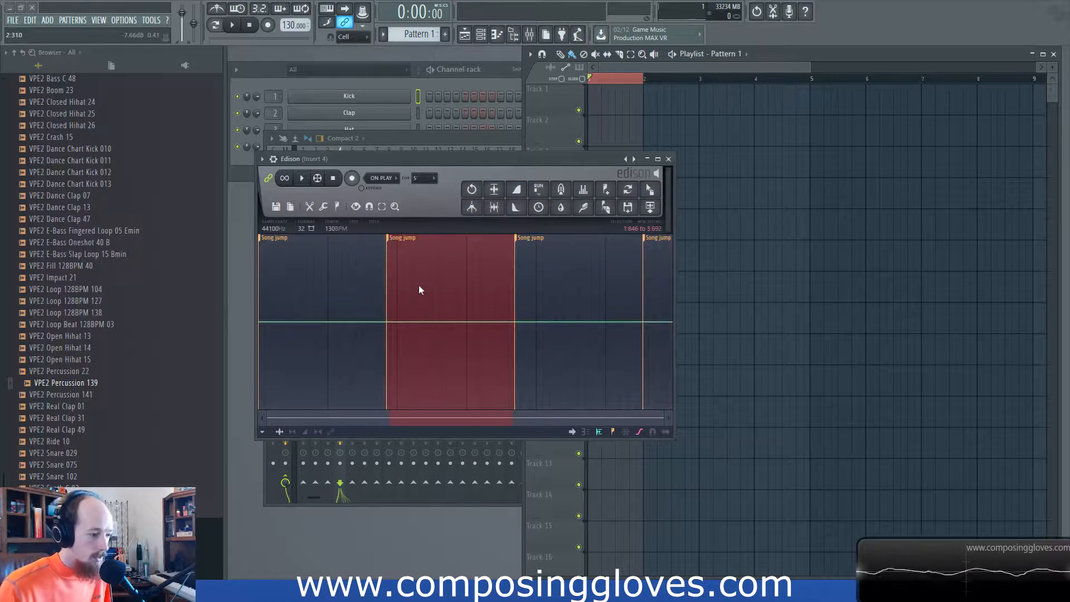
mouse_move(599, 79)
mouse_down()
mouse_move(634, 82)
mouse_move(591, 83)
mouse_move(636, 82)
mouse_move(586, 83)
mouse_move(636, 83)
mouse_move(608, 82)
mouse_up()
click(517, 238)
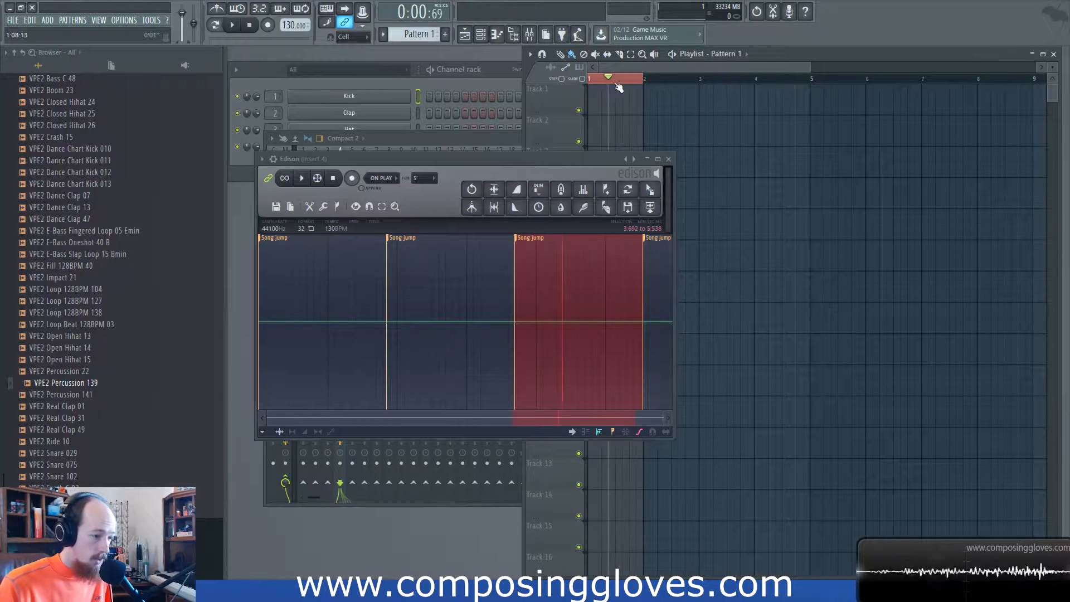
Step: Select all of the recorded audio in Edison and delete it
drag(466, 165, 485, 160)
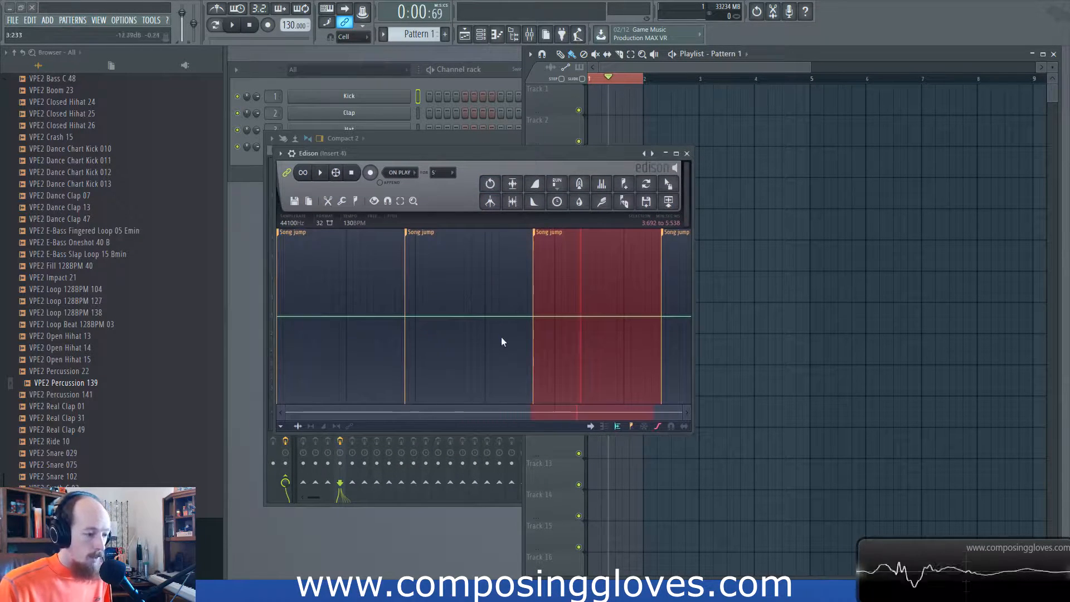
key(ctrl+a)
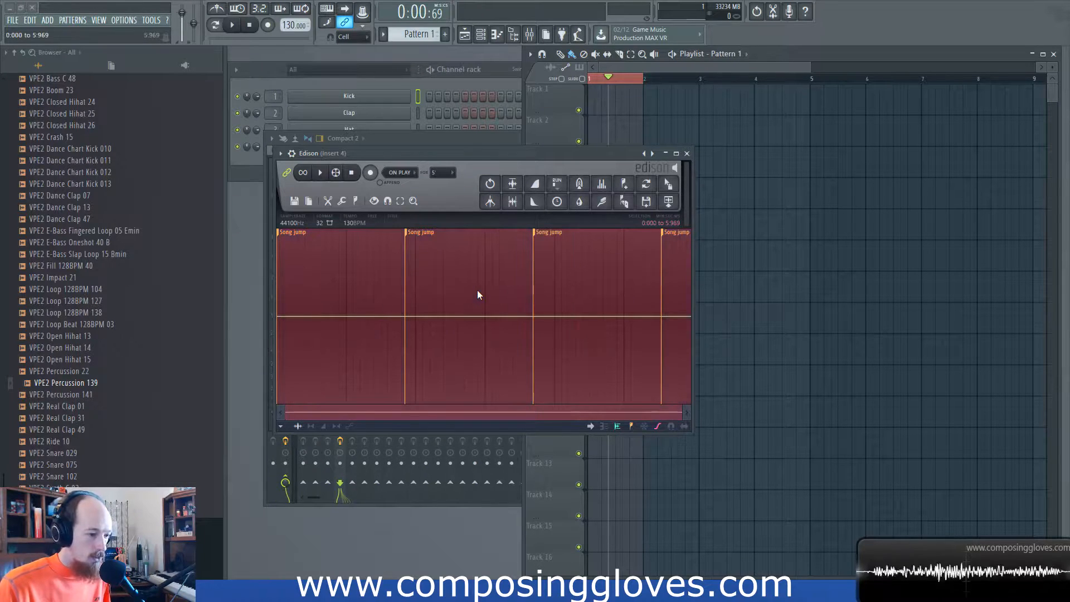
key(Delete)
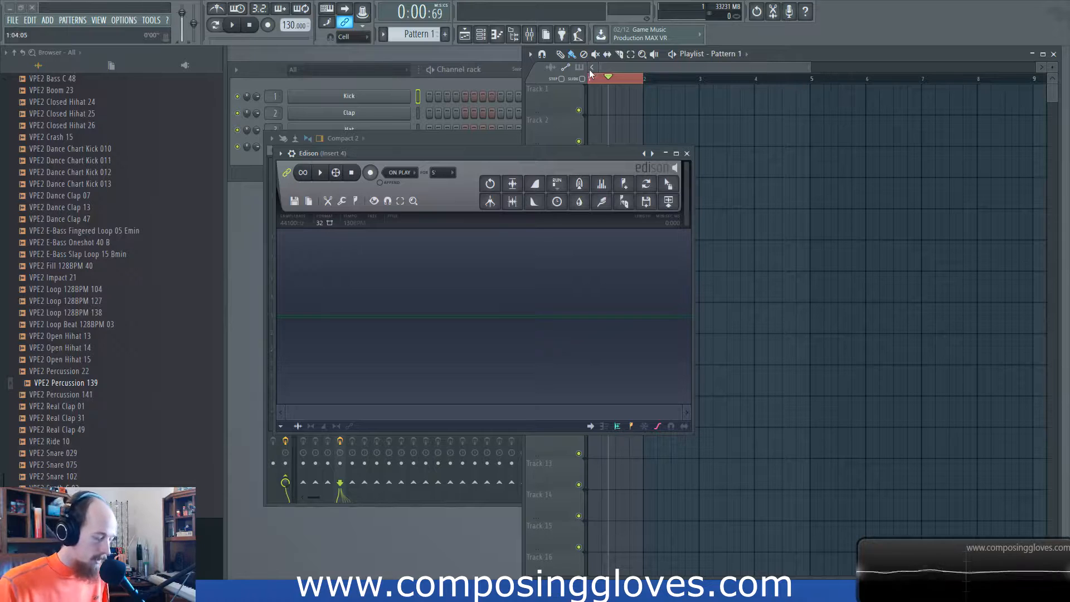
Step: Move Edison's window off the mixer, turn off its slaving to song playback, and run the song briefly from bar 1
drag(554, 150, 570, 124)
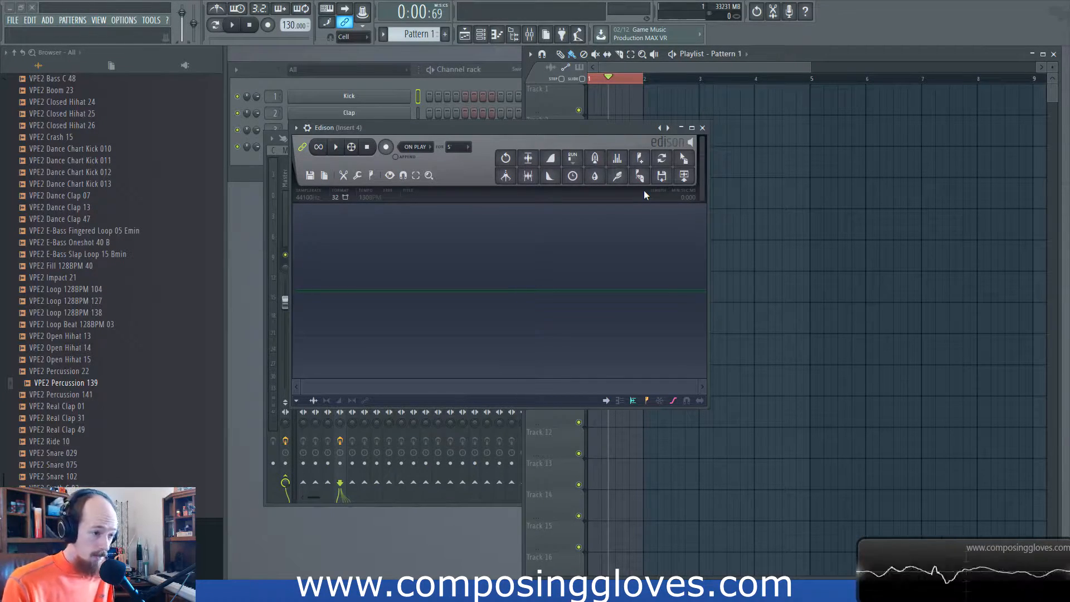
drag(585, 131, 644, 131)
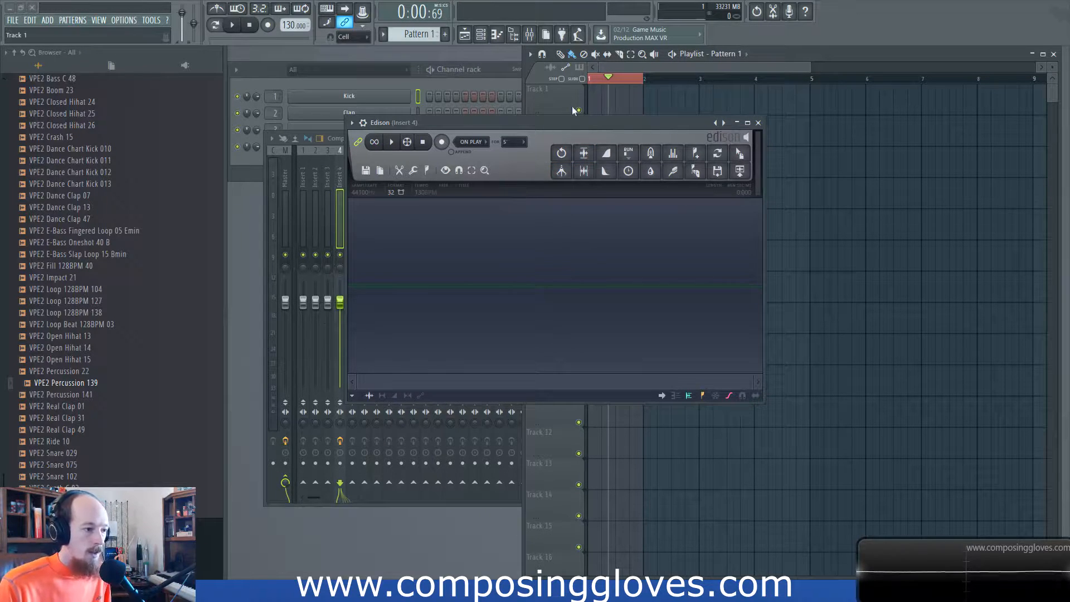
drag(569, 124, 651, 125)
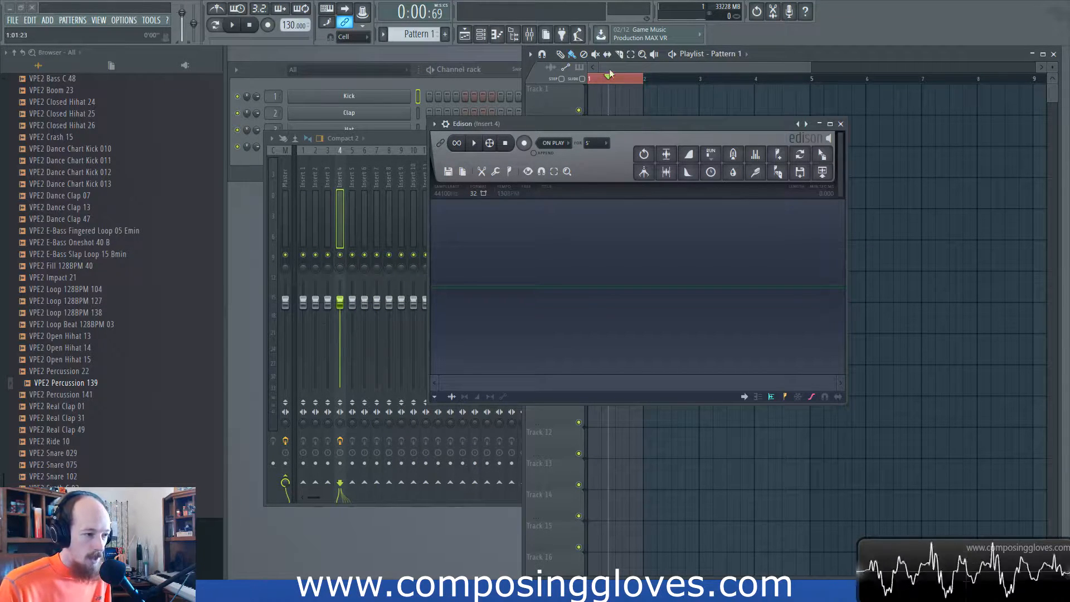
click(590, 78)
key(space)
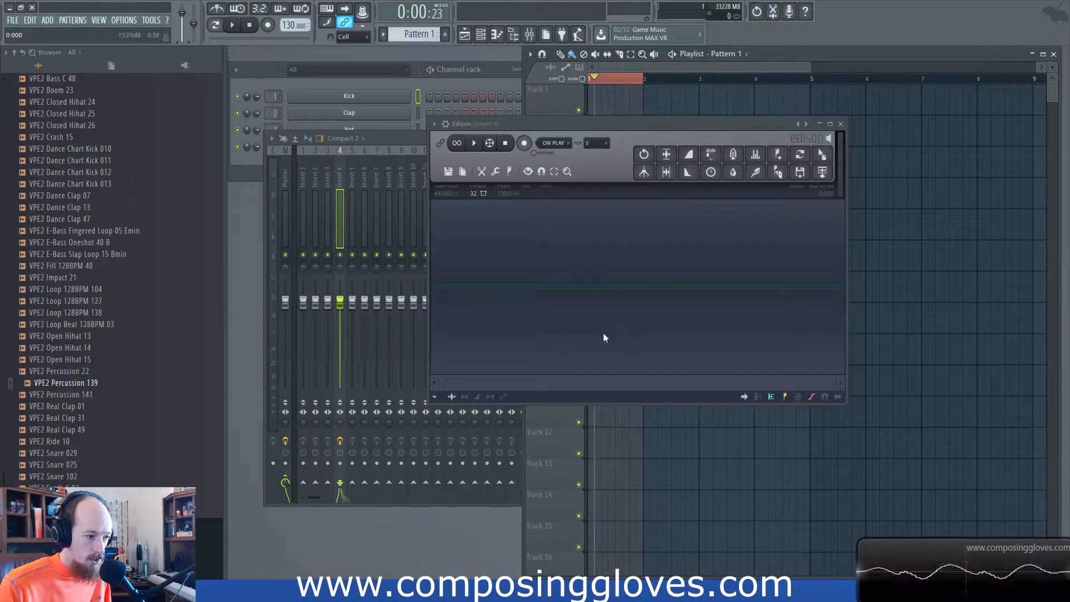
Step: Arrange Edison over the mixer so insert 4's effect slots are uncovered, and toggle the slot 2 Edison window closed and open
drag(644, 129, 690, 152)
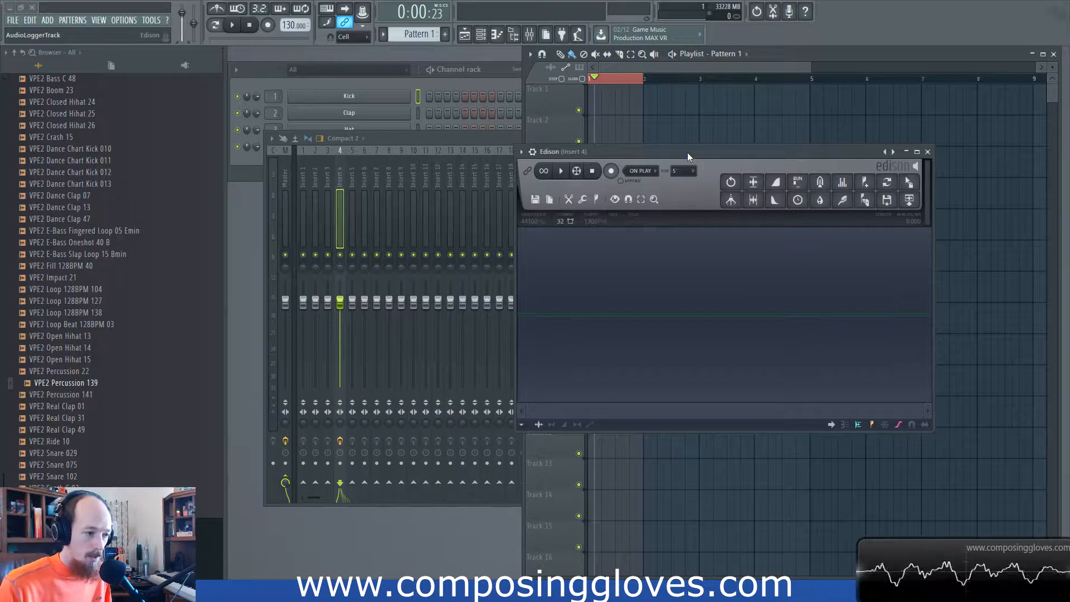
click(610, 171)
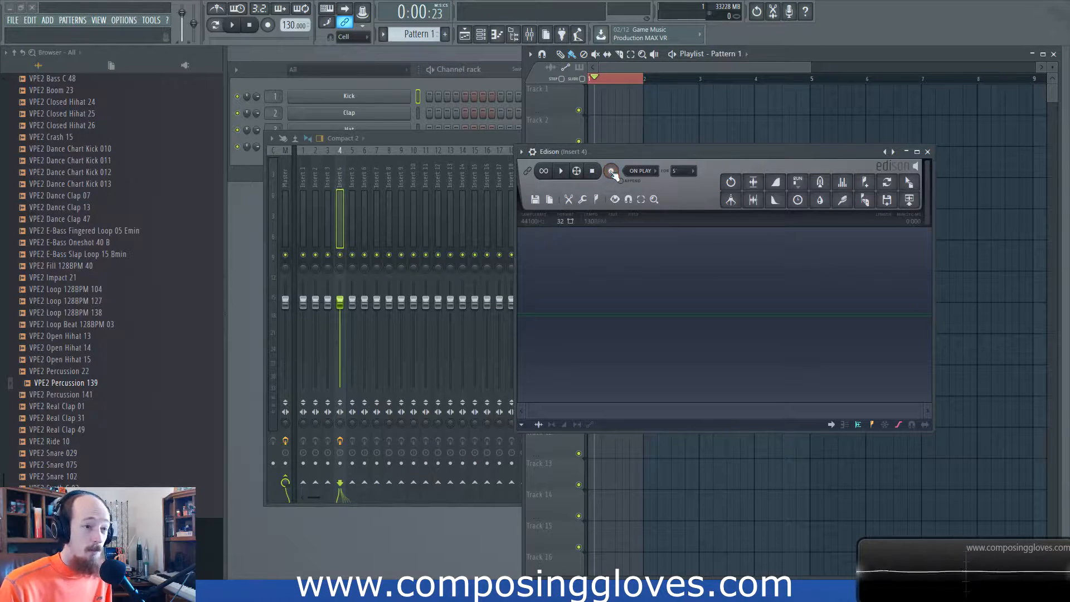
click(452, 142)
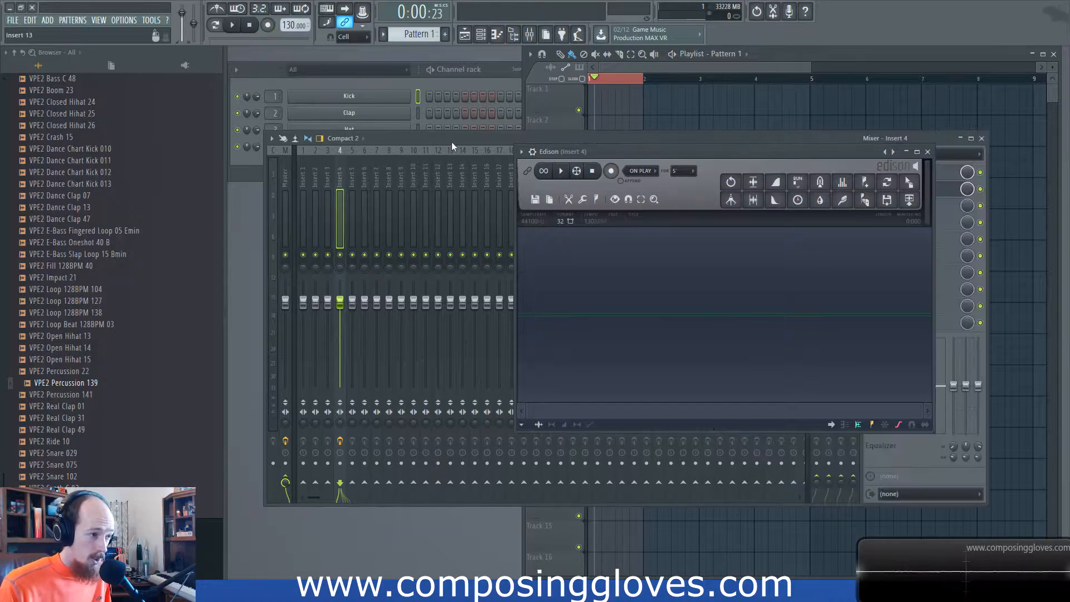
drag(799, 147, 661, 142)
click(909, 191)
click(909, 190)
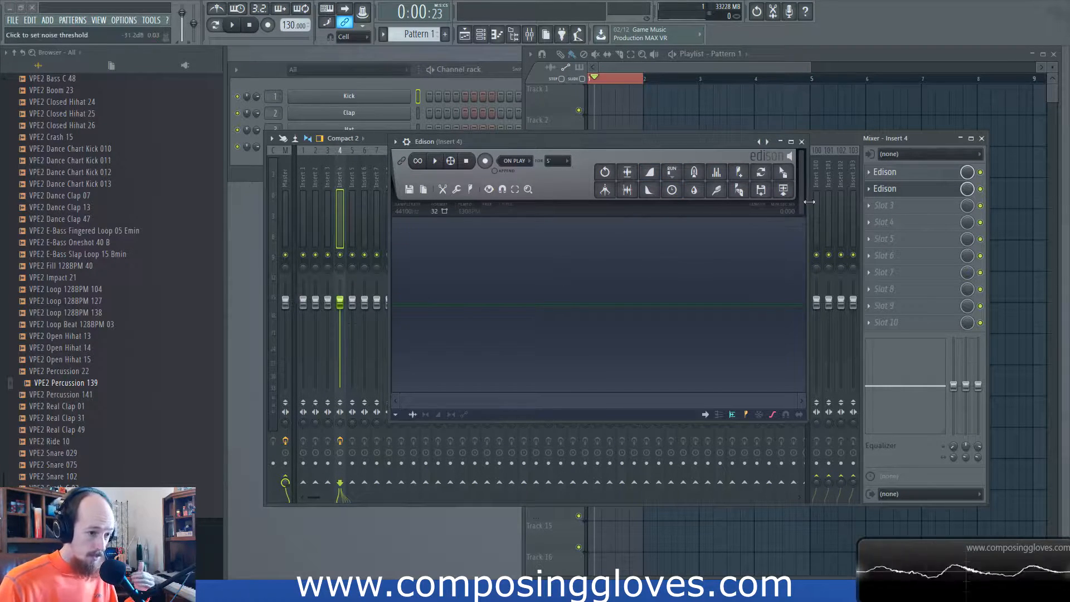
Step: Lower insert 4's volume fader and reset it to its default level
drag(340, 302, 345, 363)
alt+click(339, 322)
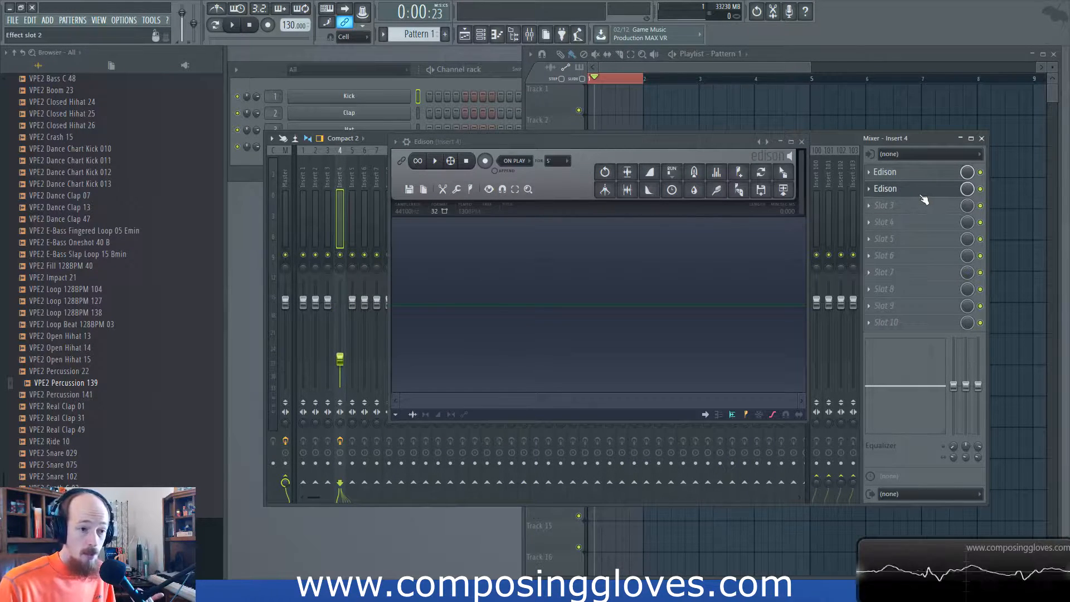
alt+click(340, 361)
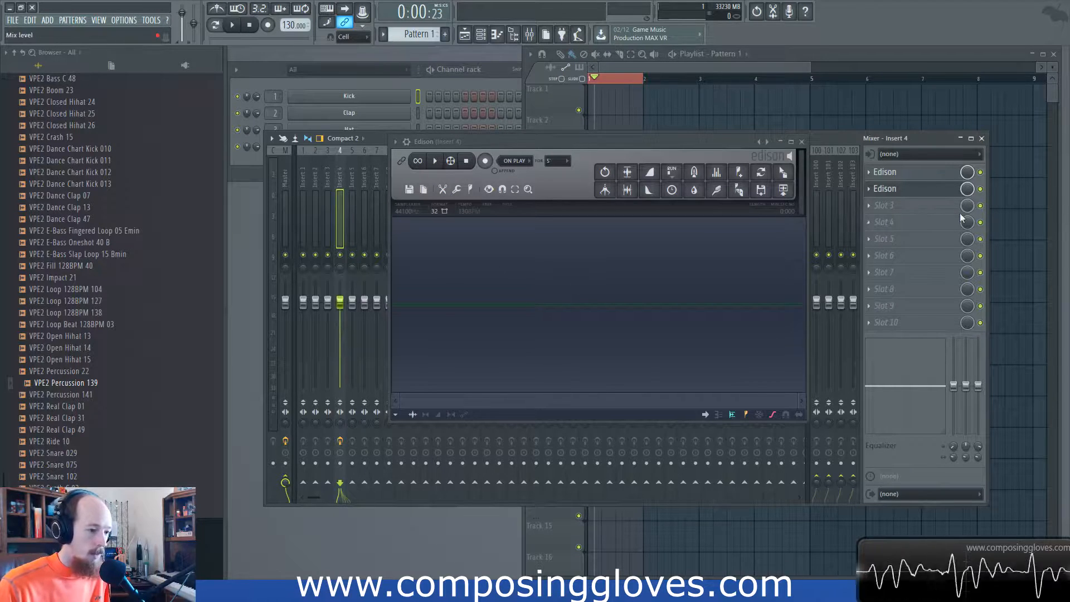
Step: Move the second Edison on insert 4 from slot 2 down to slot 9
right_click(868, 189)
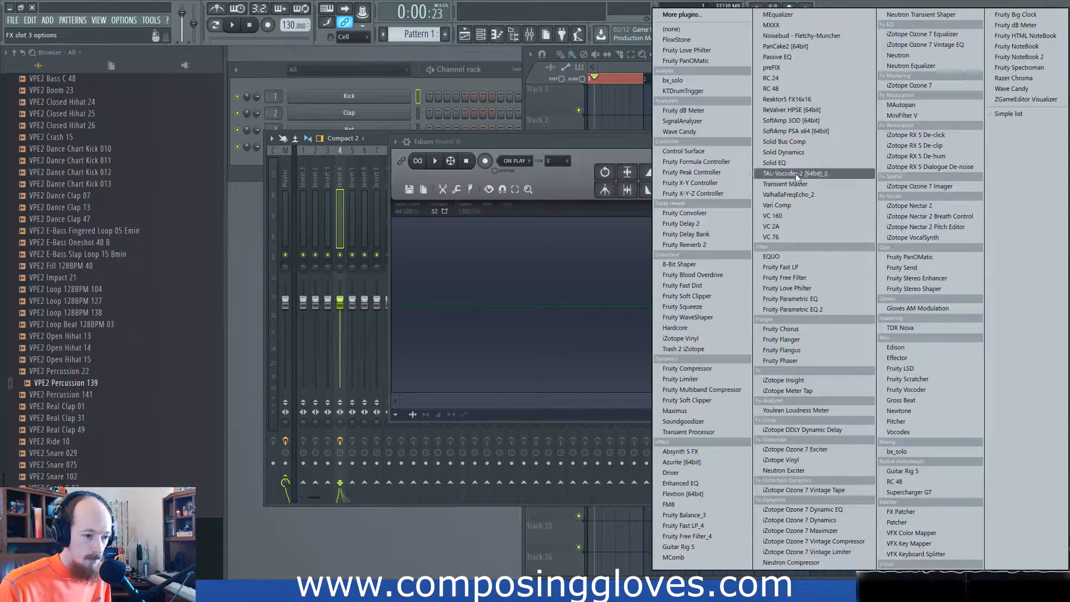
click(603, 132)
drag(885, 188, 881, 277)
scroll(881, 277, down, 2)
click(869, 256)
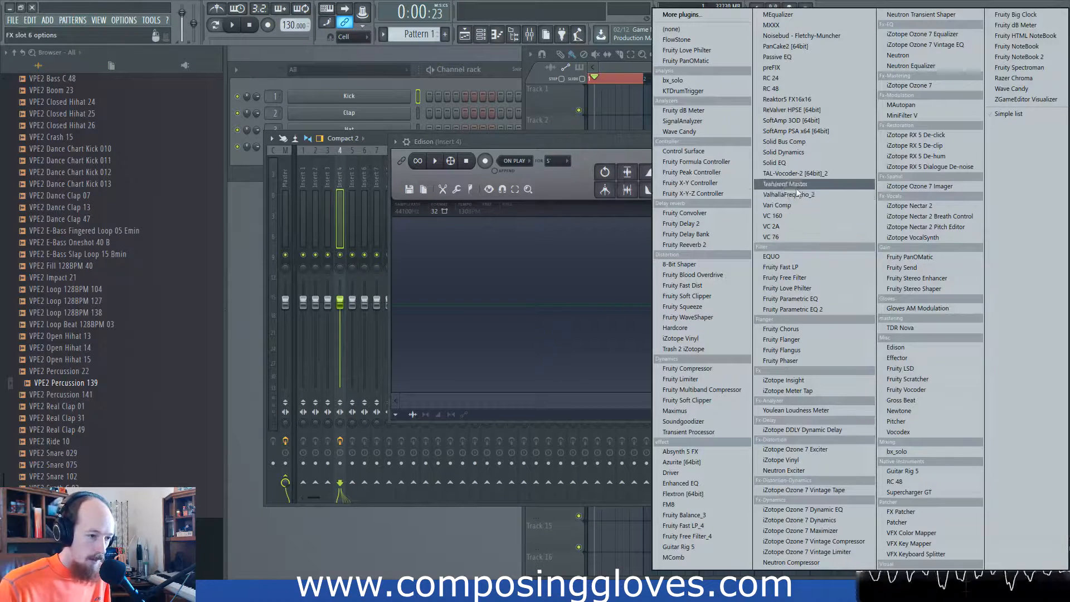
click(614, 151)
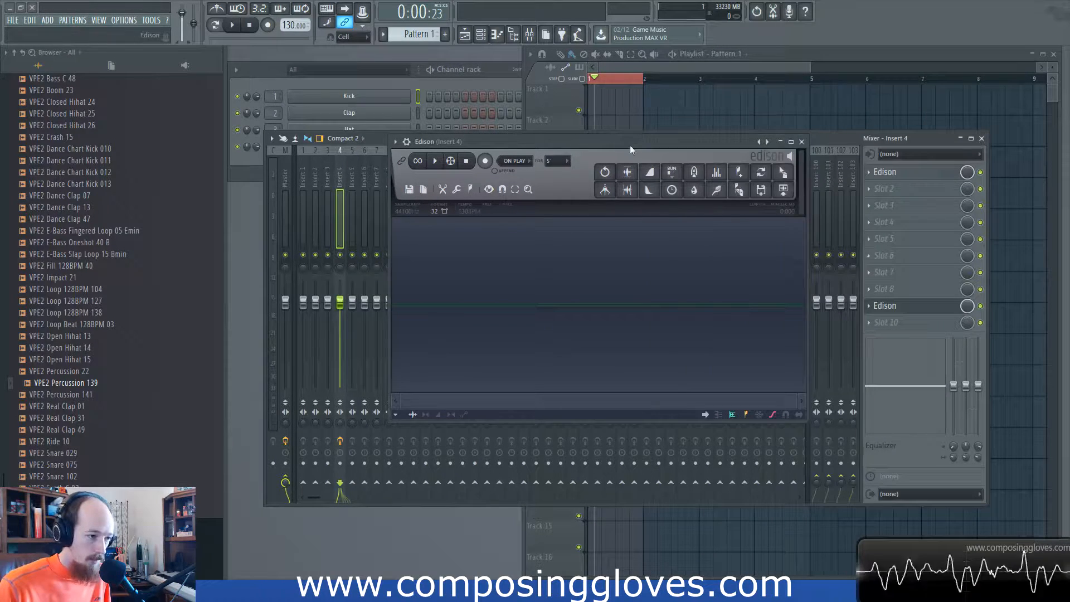
Step: Open the slot 1 Edison too, arm and disarm recording in the slot 9 Edison, and close both Edison windows
click(909, 173)
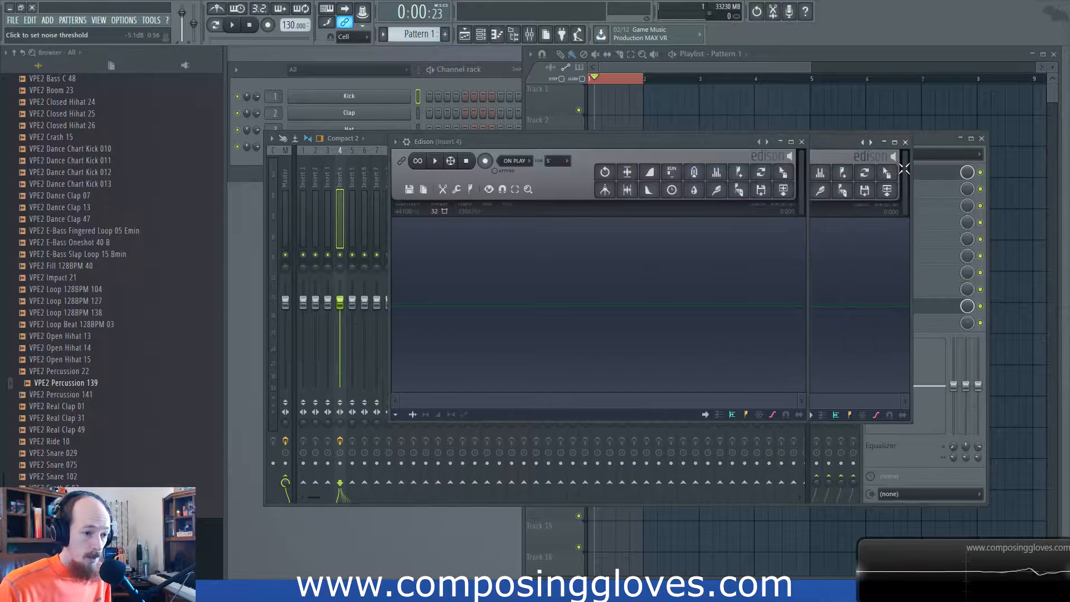
click(486, 161)
drag(527, 140, 458, 197)
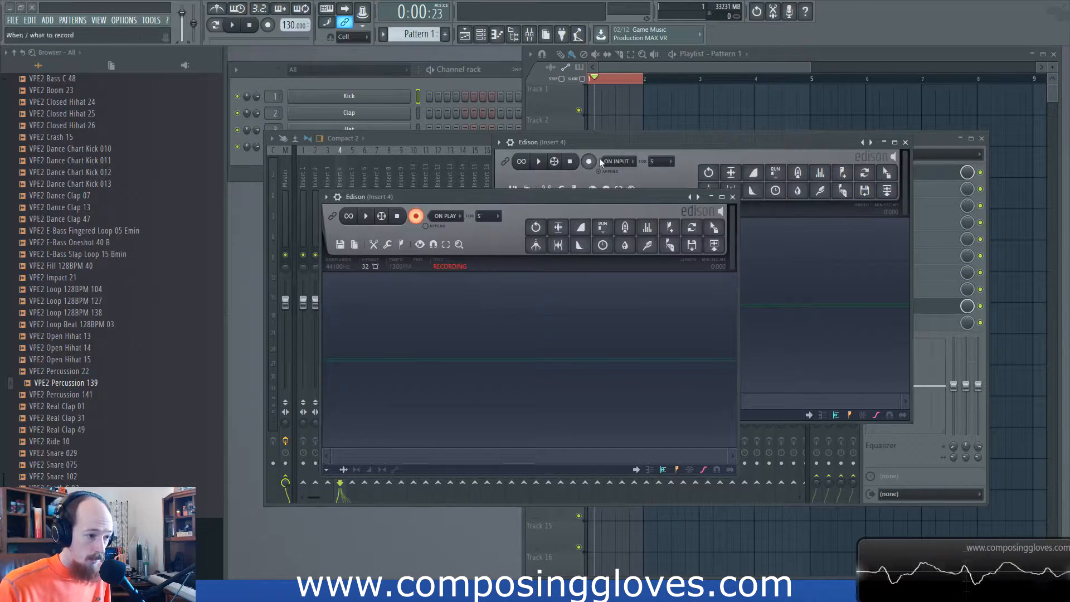
click(415, 217)
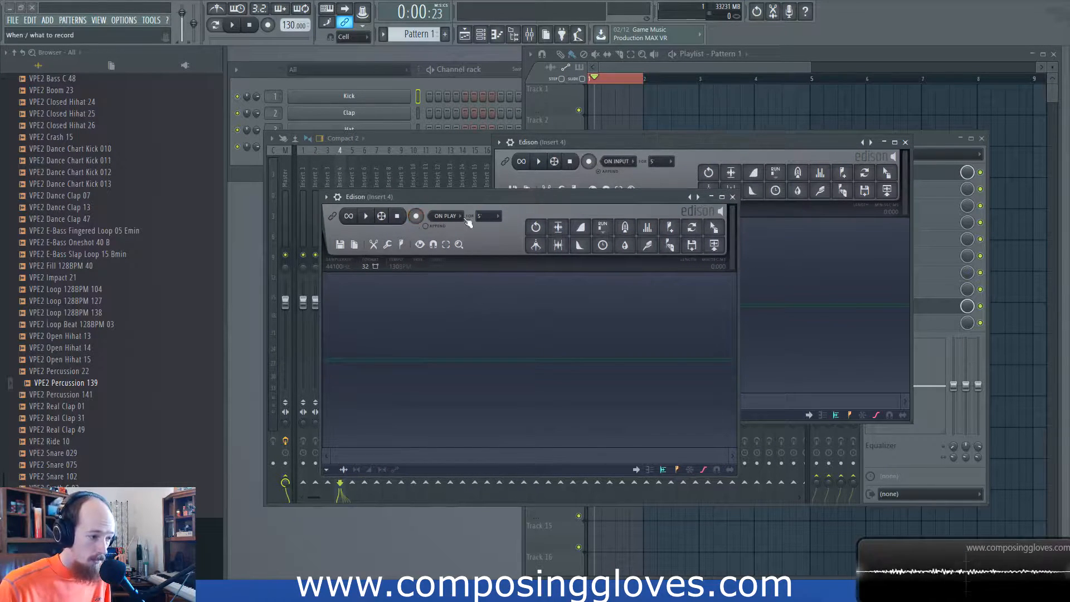
click(733, 197)
click(905, 143)
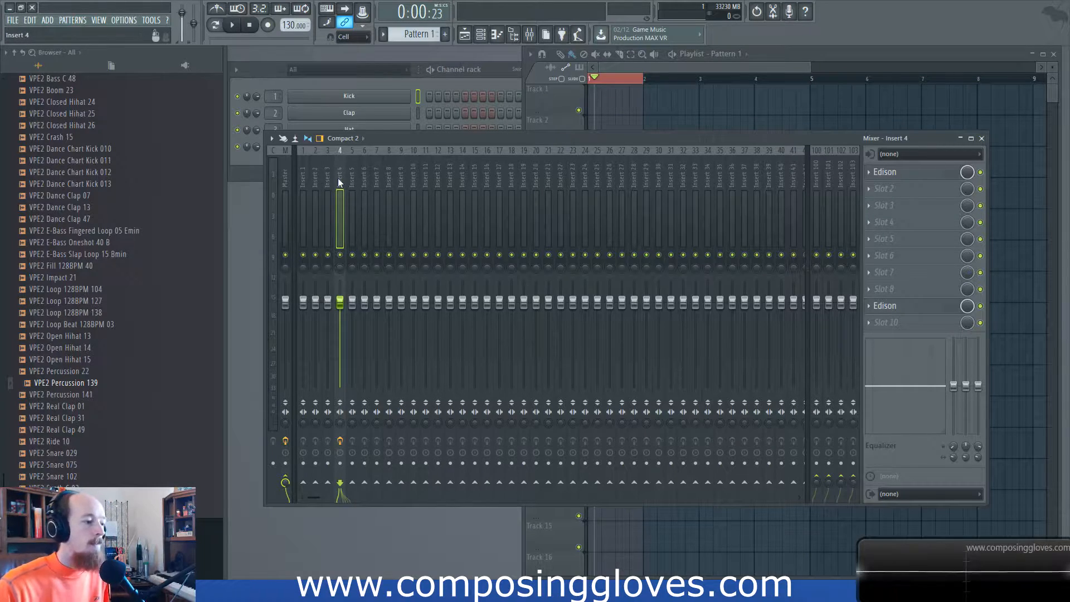
Step: Place the Kick channel's sample on Playlist Track 1 at bar 1 and trim off the beginning of the clip
click(340, 83)
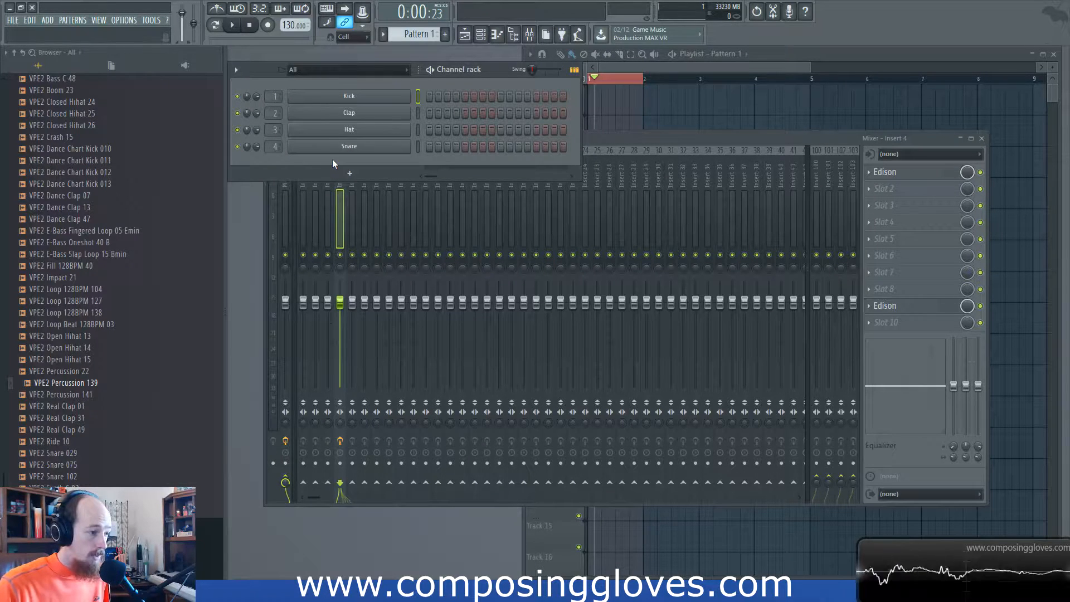
click(351, 98)
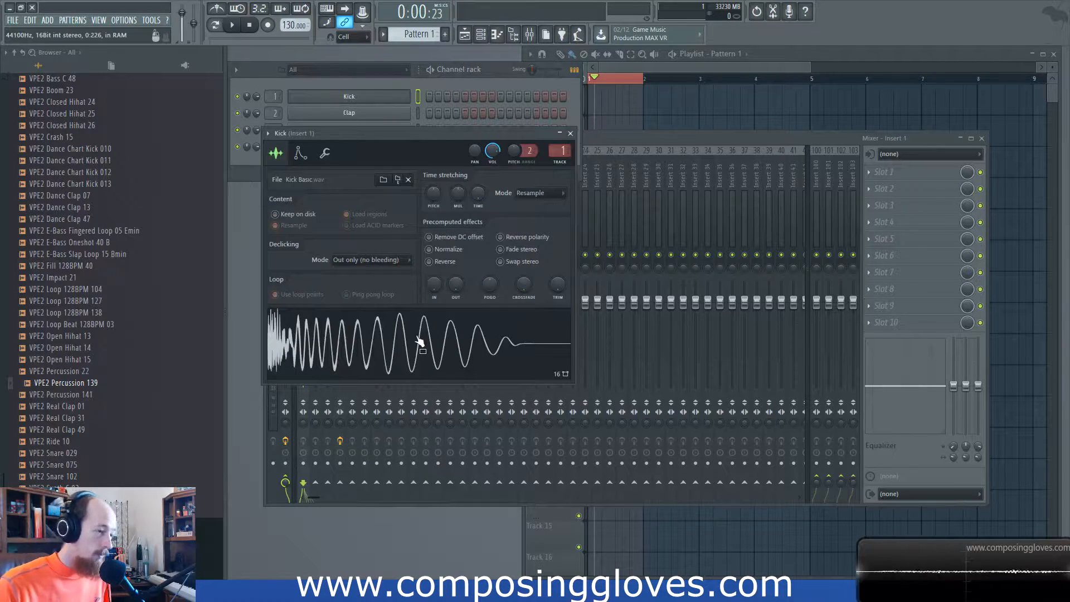
click(671, 69)
drag(333, 352, 590, 103)
scroll(589, 109, up, 10)
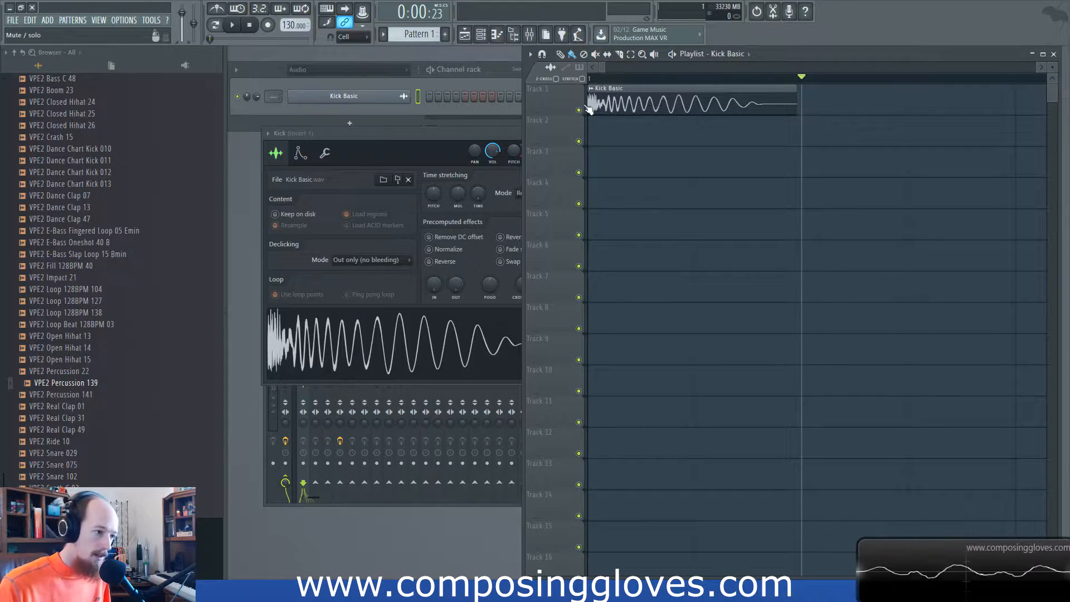
drag(589, 107, 619, 114)
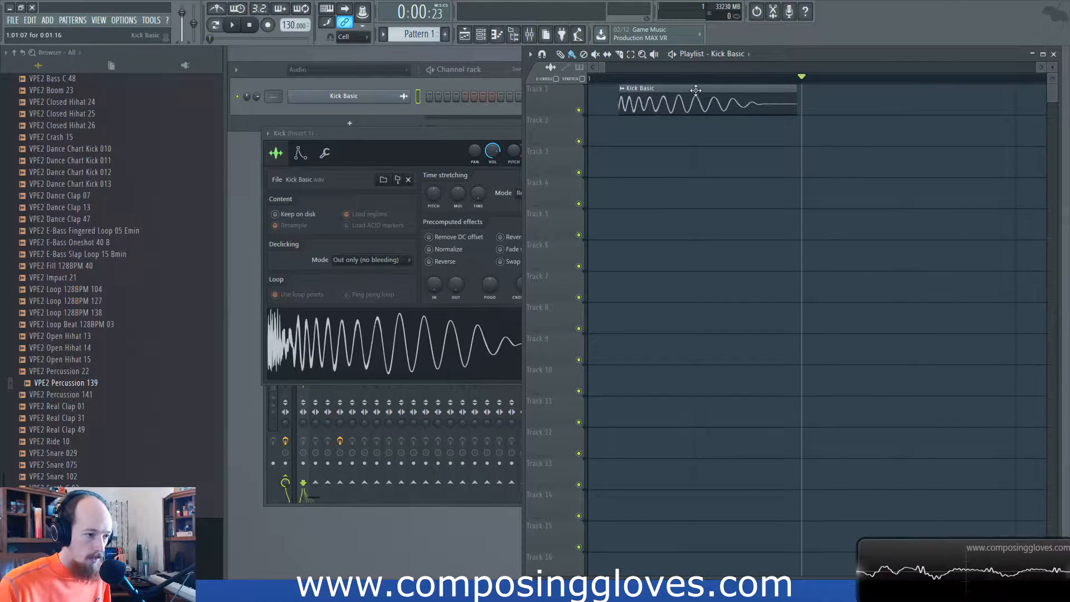
Step: Select the Playlist time range over the kick clip and create an automation clip for the Kick Basic channel volume
drag(806, 78, 588, 78)
double_click(656, 96)
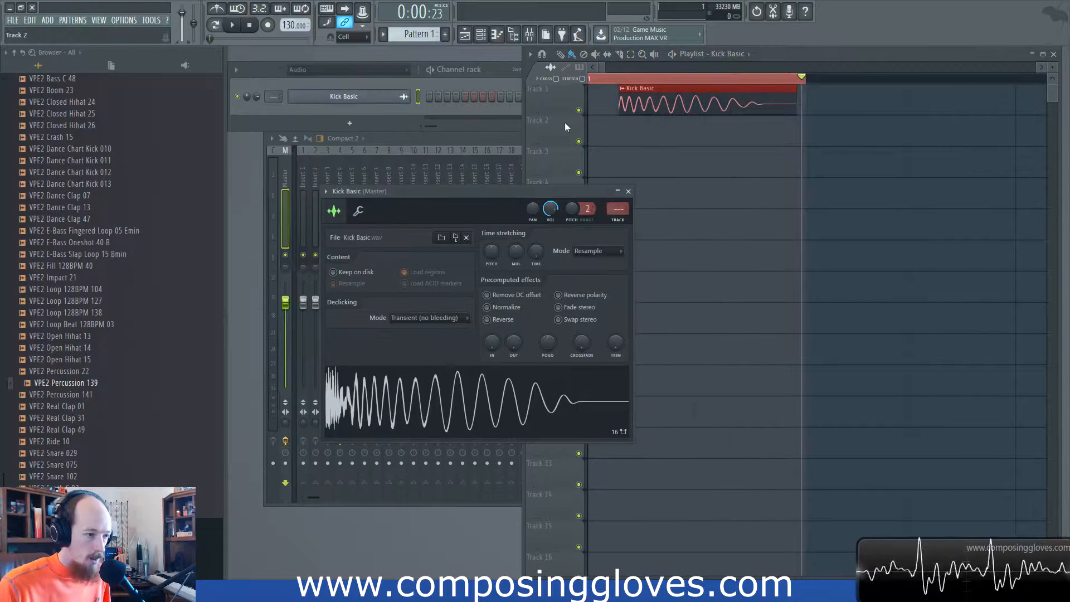
right_click(552, 210)
click(578, 280)
Step: Shape the kick's volume automation to dip slightly and fall to zero in its last third, and play it back
right_click(704, 128)
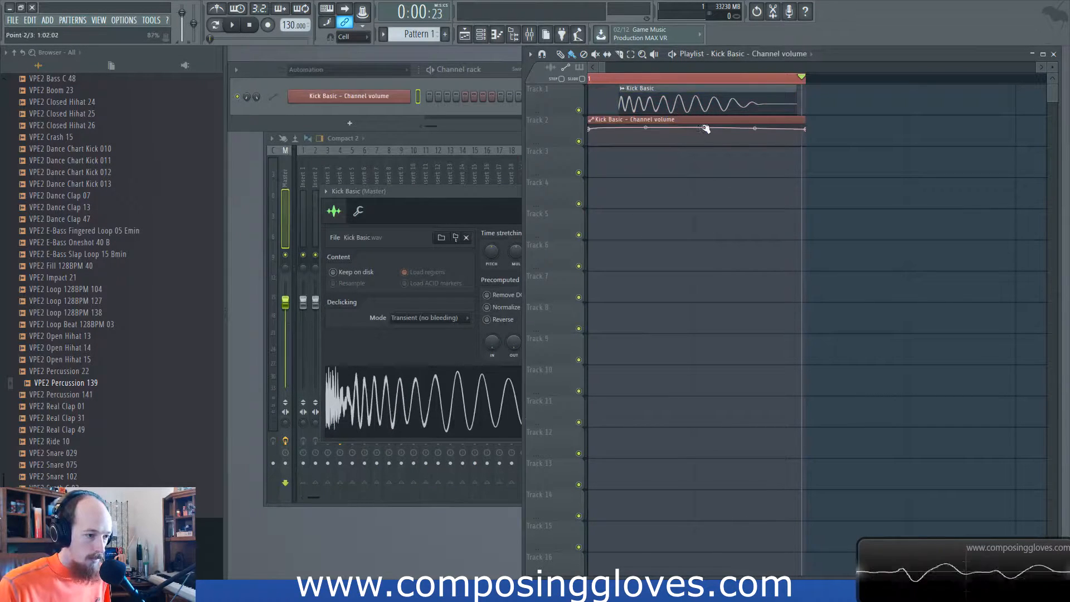
right_click(795, 145)
drag(797, 146, 816, 153)
drag(704, 127, 704, 134)
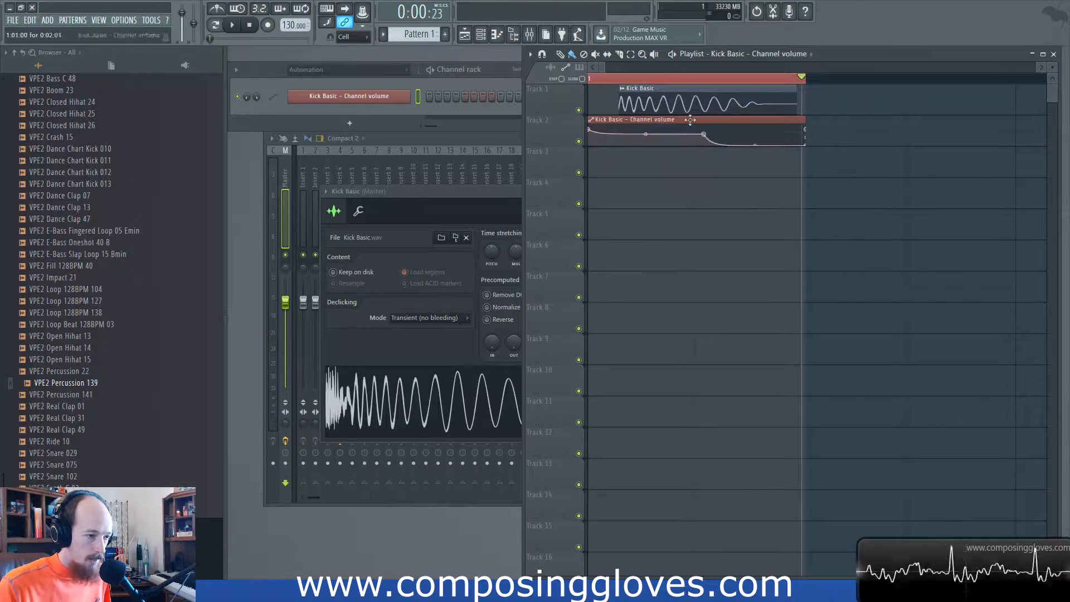
key(space)
key(space)
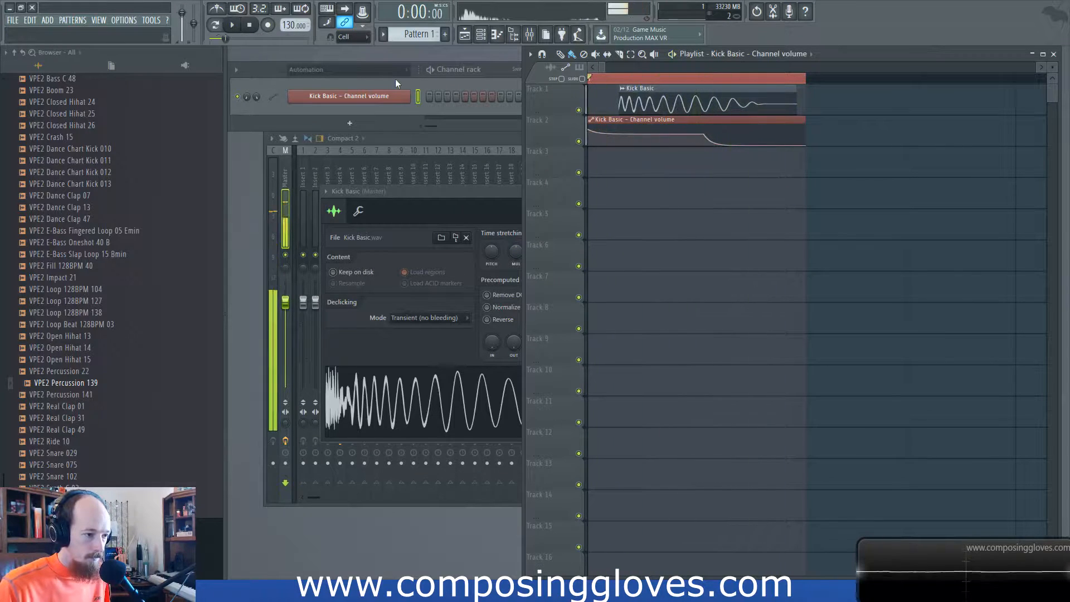
Step: Copy the kick clip and its volume automation to two further positions along Playlist Tracks 1 and 2
key(ctrl+d)
scroll(652, 106, down, 4)
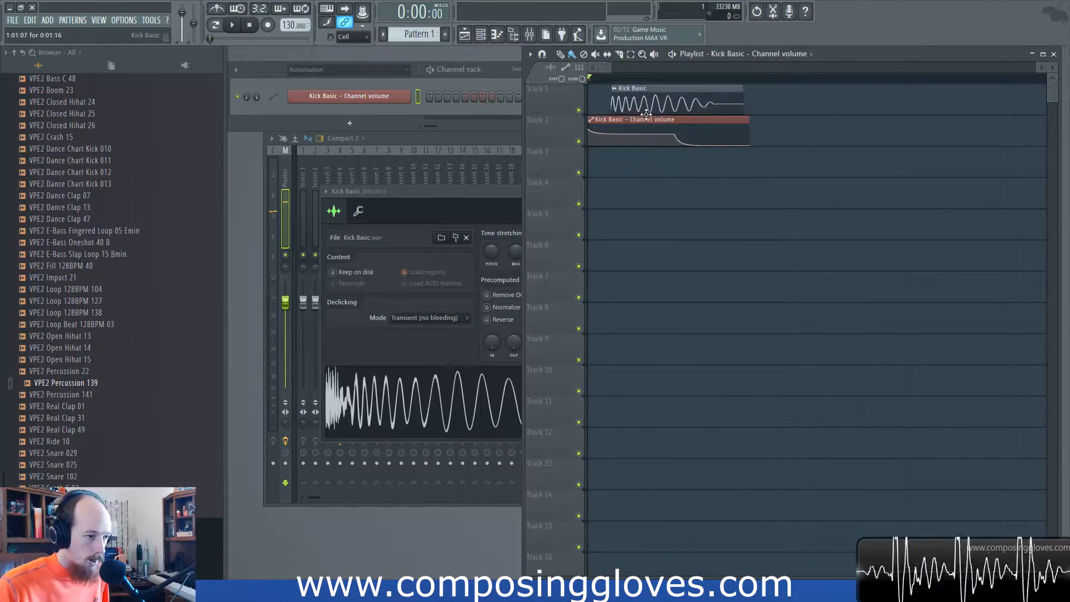
drag(619, 108, 656, 195)
drag(605, 109, 928, 111)
scroll(930, 111, down, 2)
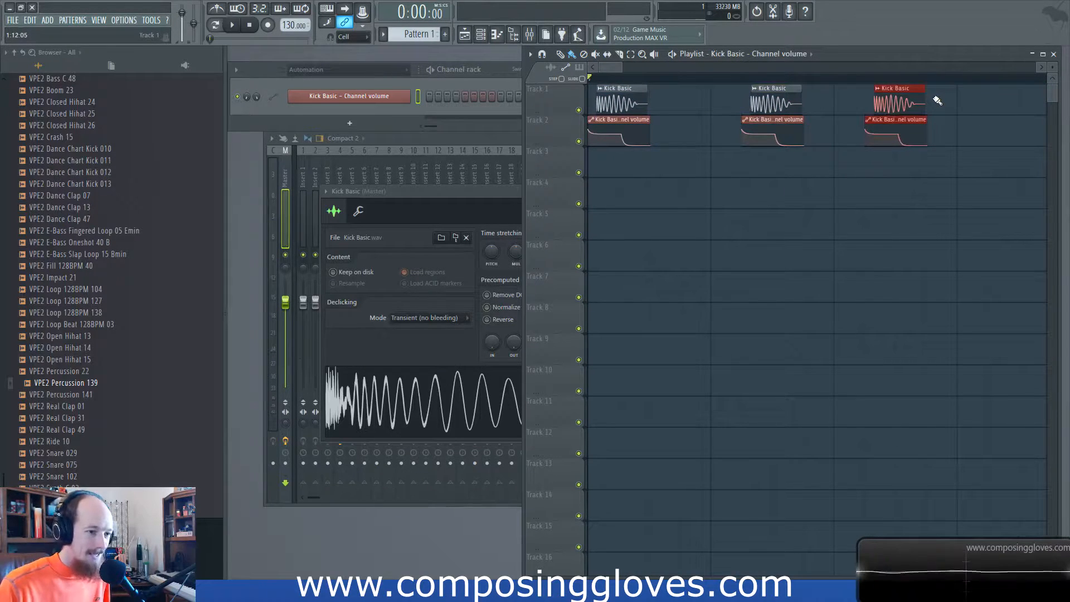
Step: Delete all the kick clips and their volume automation clips from Playlist Tracks 1 and 2
right_click(913, 110)
right_click(893, 133)
right_click(779, 140)
right_click(775, 106)
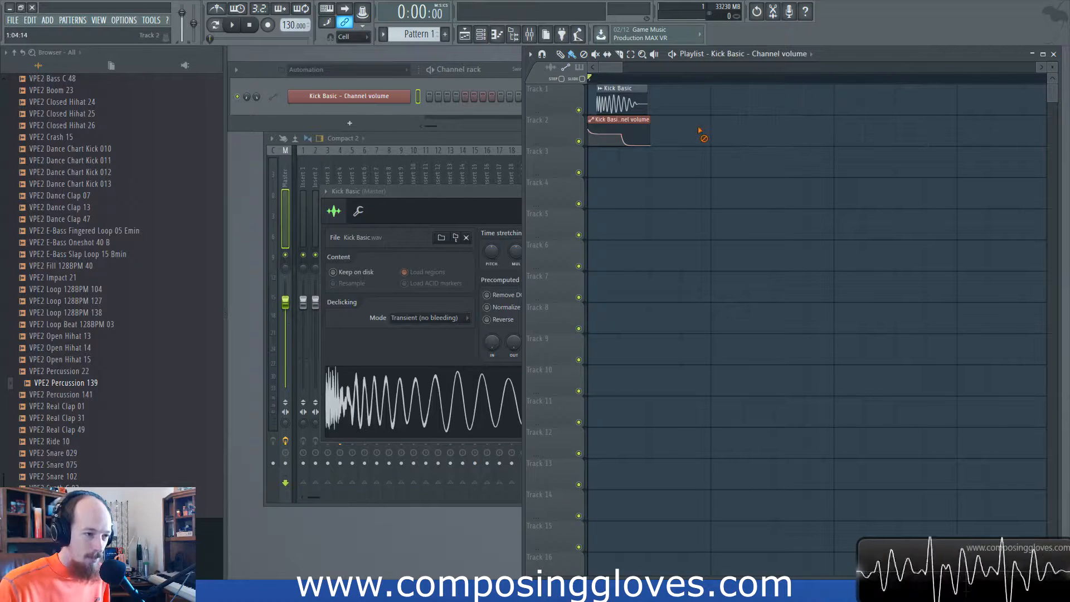
right_click(623, 133)
right_click(617, 106)
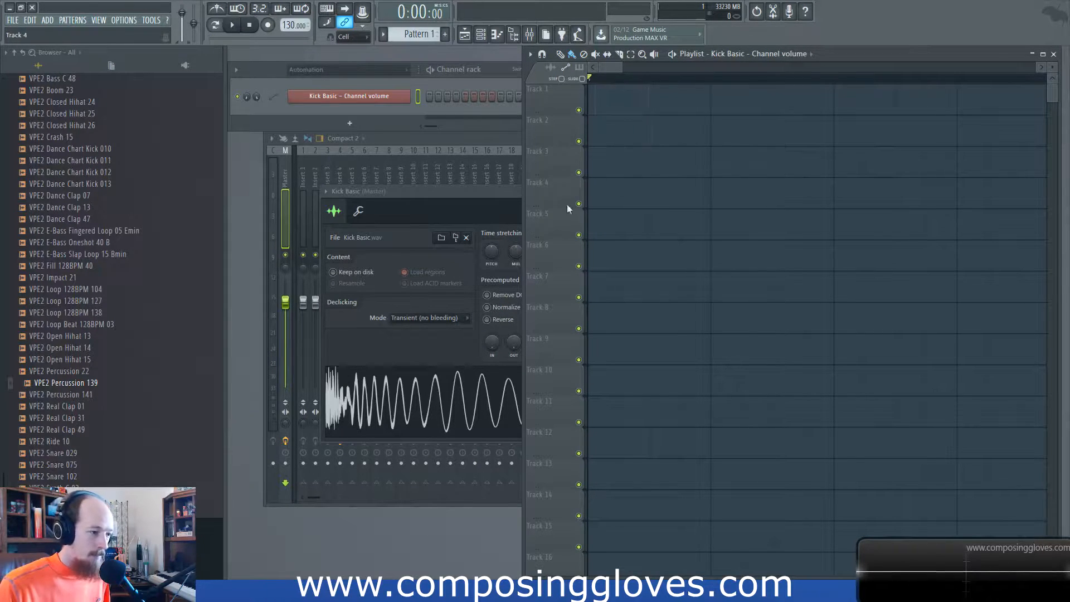
Step: Load Edison into effect slot 2 of the Master track and bring the Kick Basic sample into it
drag(458, 195, 391, 86)
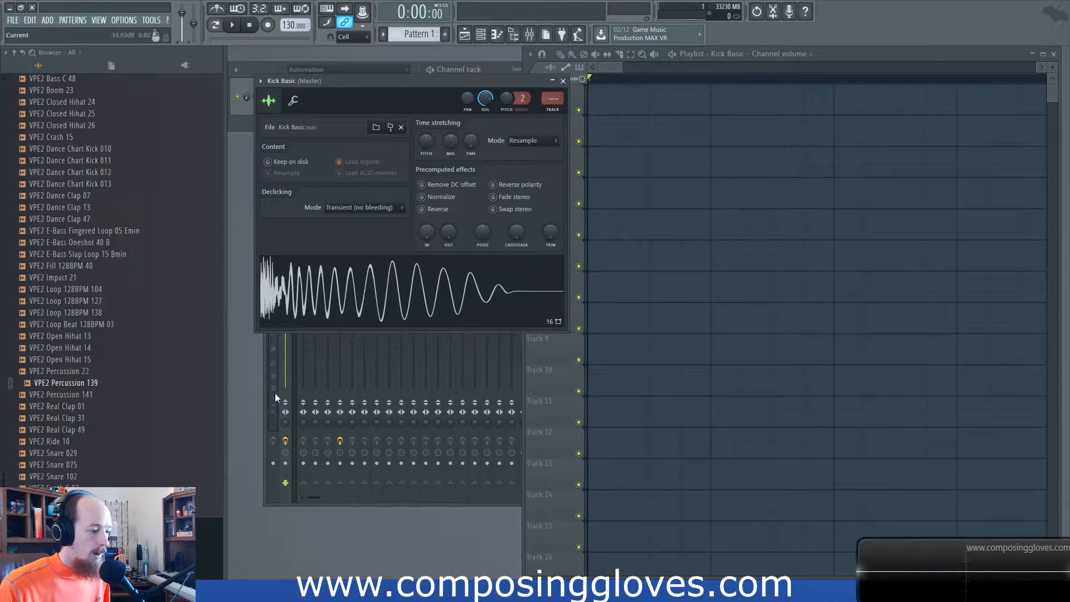
click(318, 325)
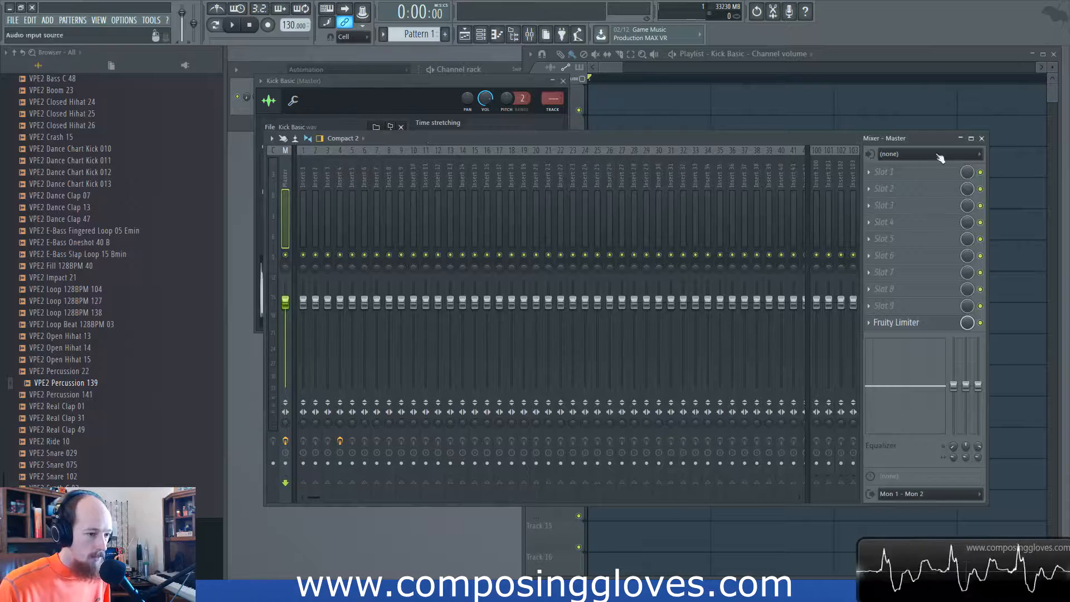
click(892, 189)
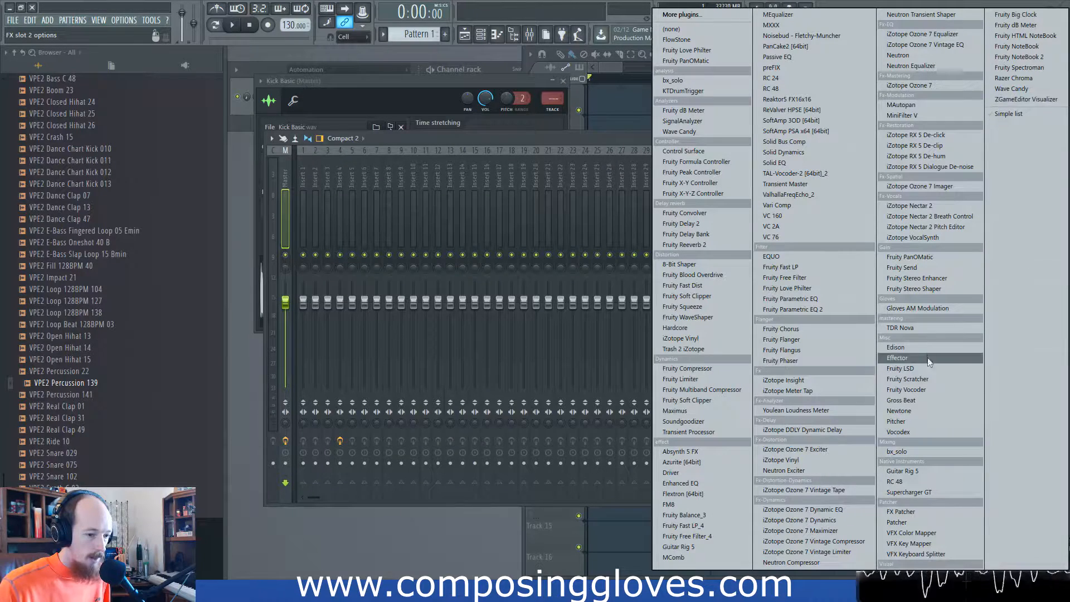
click(896, 347)
click(397, 95)
drag(392, 296, 523, 306)
drag(631, 147, 730, 163)
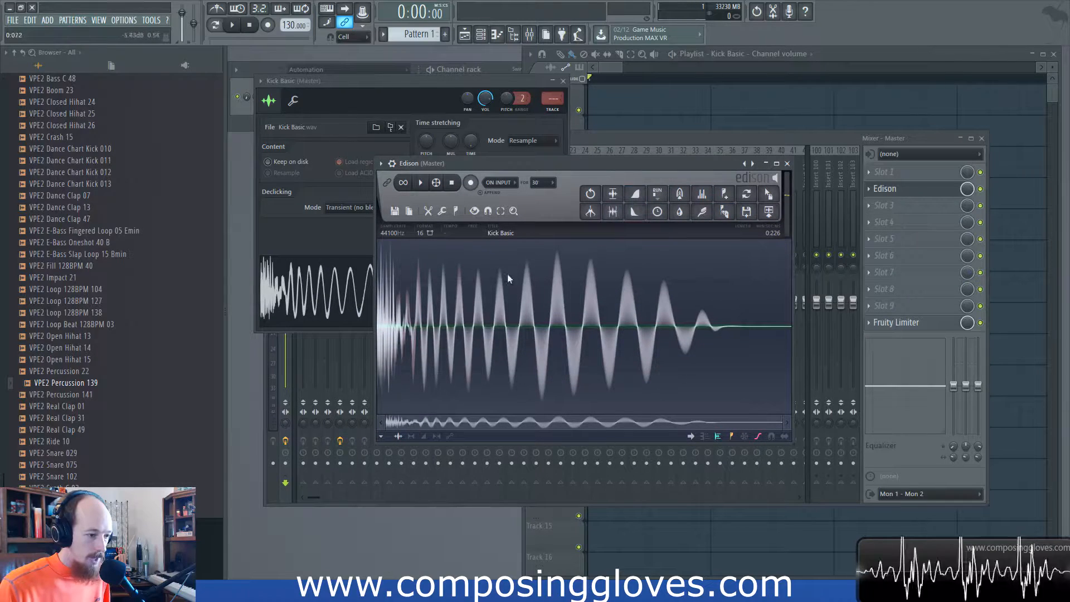
Step: Remove Edison from effect slot 2 of the Master track
right_click(878, 193)
mouse_move(886, 204)
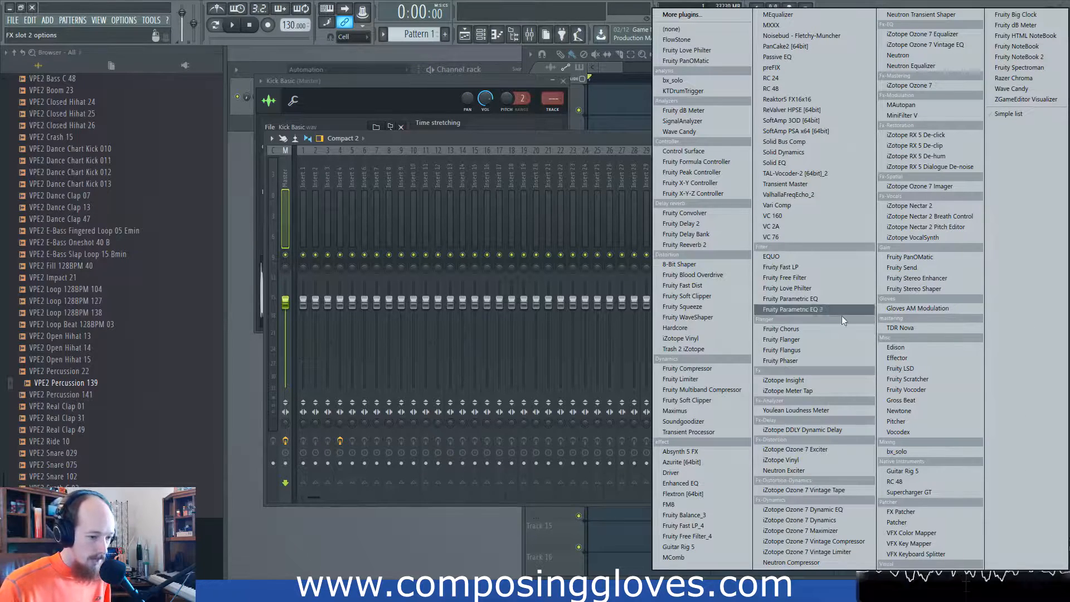
click(697, 29)
Step: Send the Kick Basic sample from its channel window to Edison and move both windows clear of the mixer tracks
drag(500, 78, 553, 81)
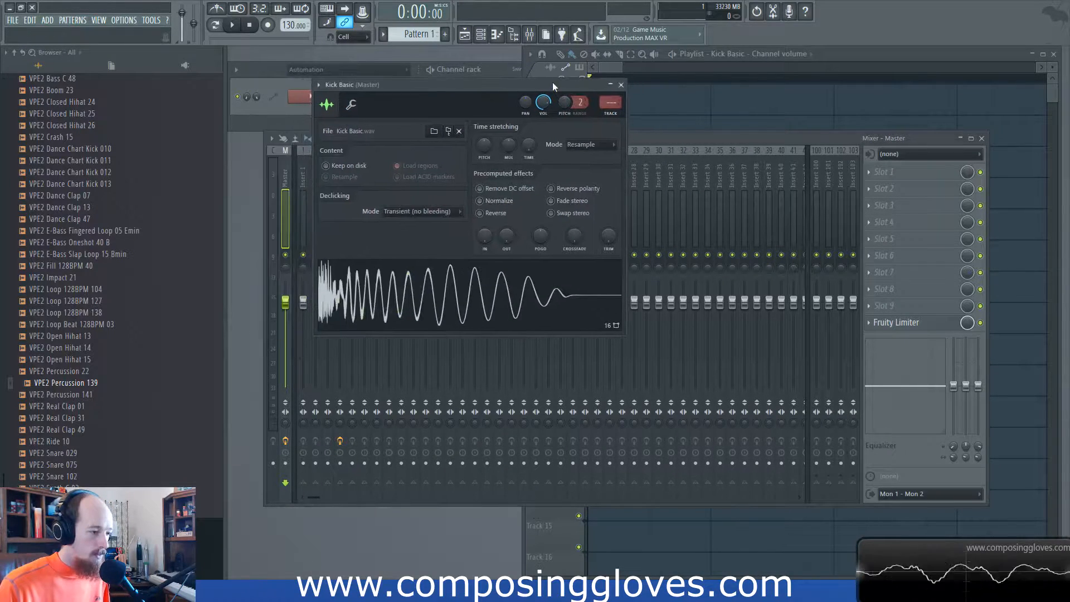
double_click(366, 287)
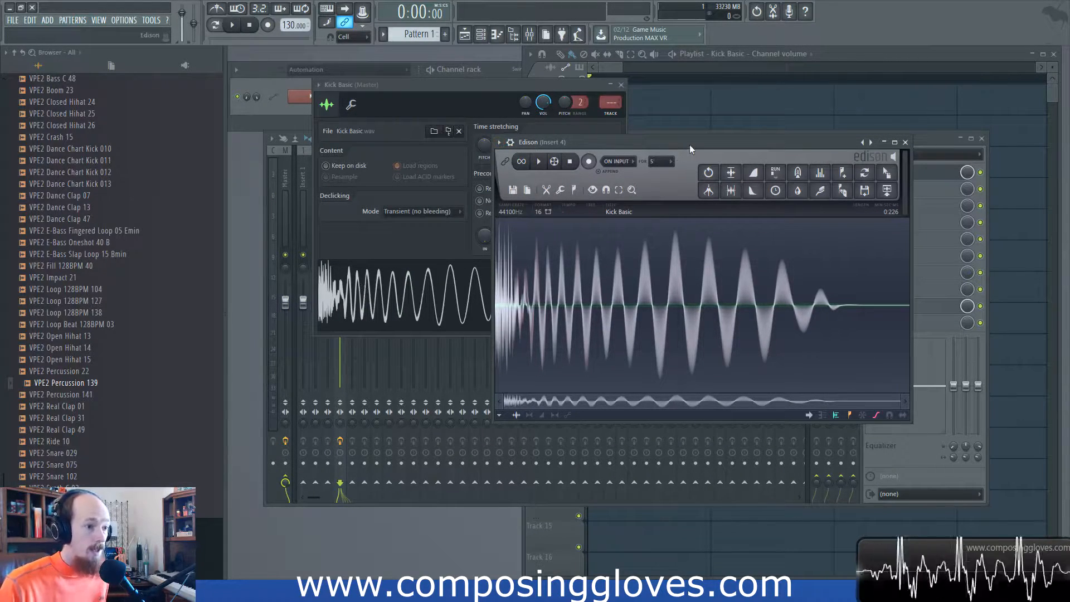
drag(477, 84, 781, 81)
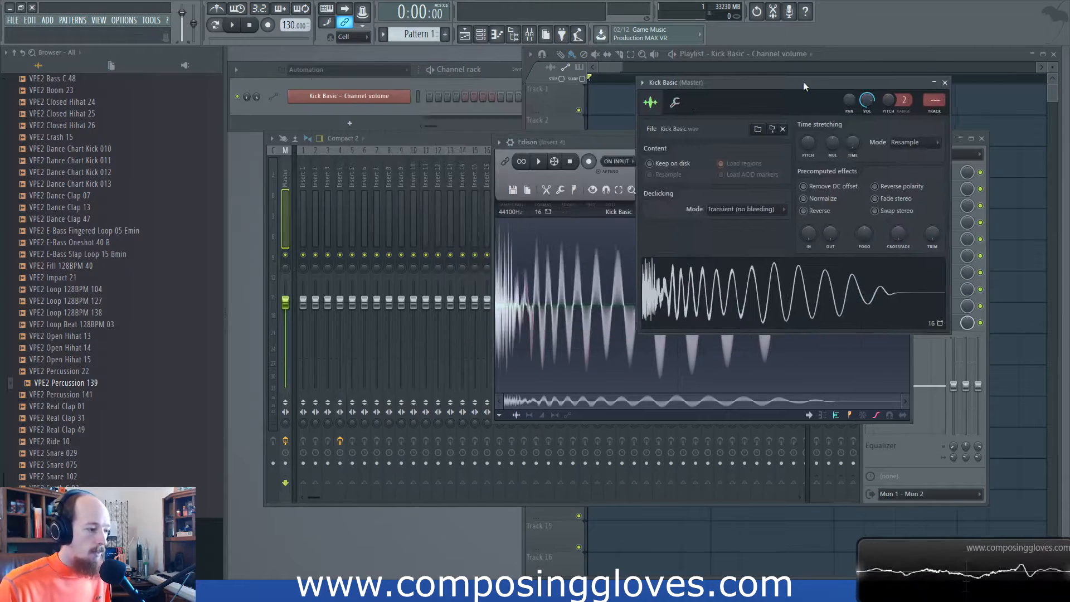
click(290, 195)
drag(596, 142, 529, 272)
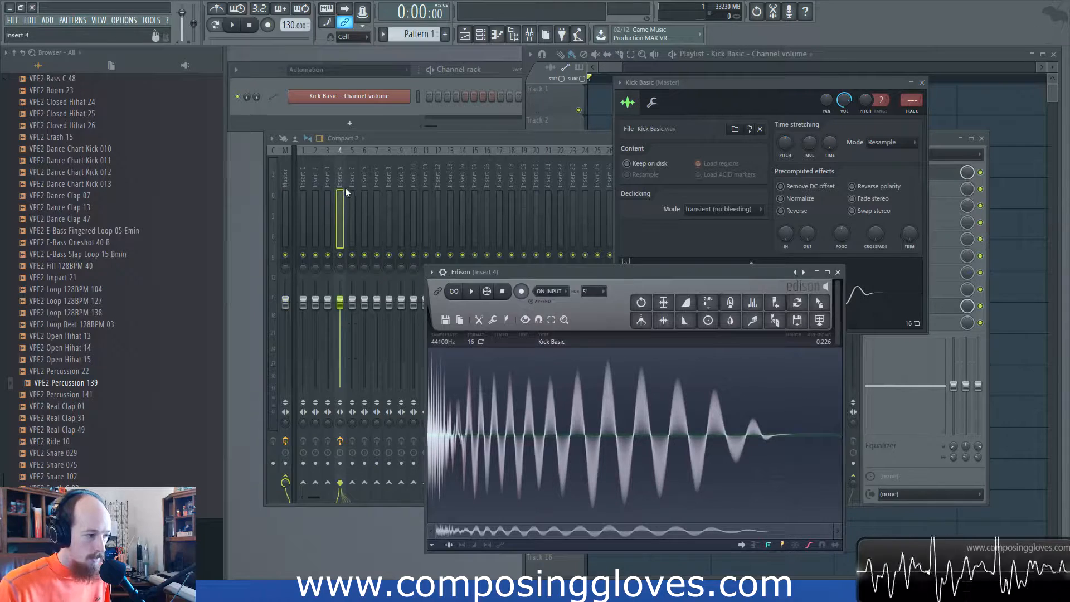
click(712, 116)
click(279, 209)
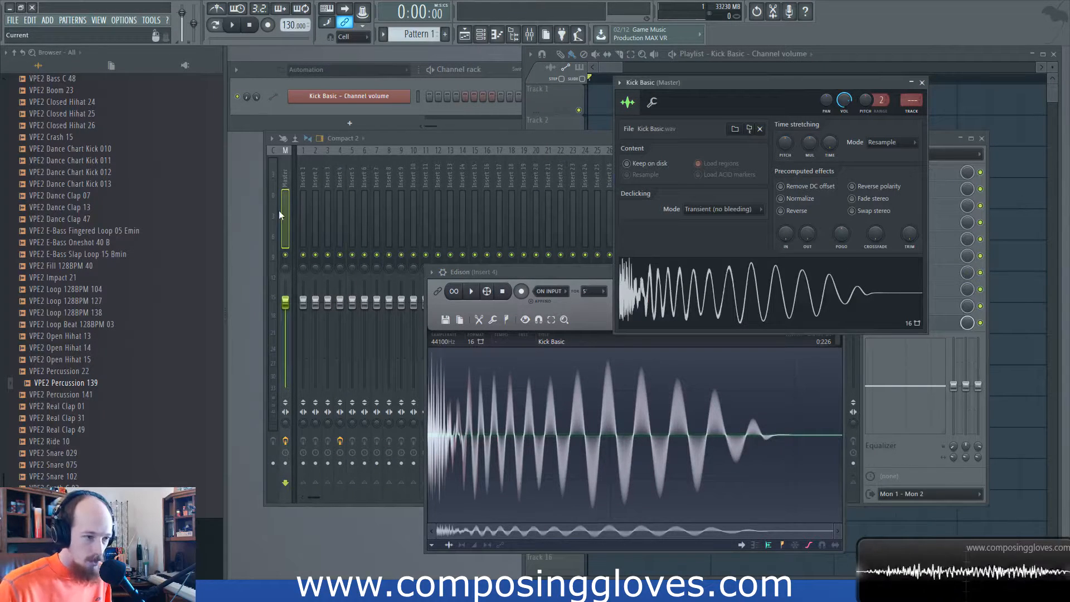
drag(795, 86, 389, 236)
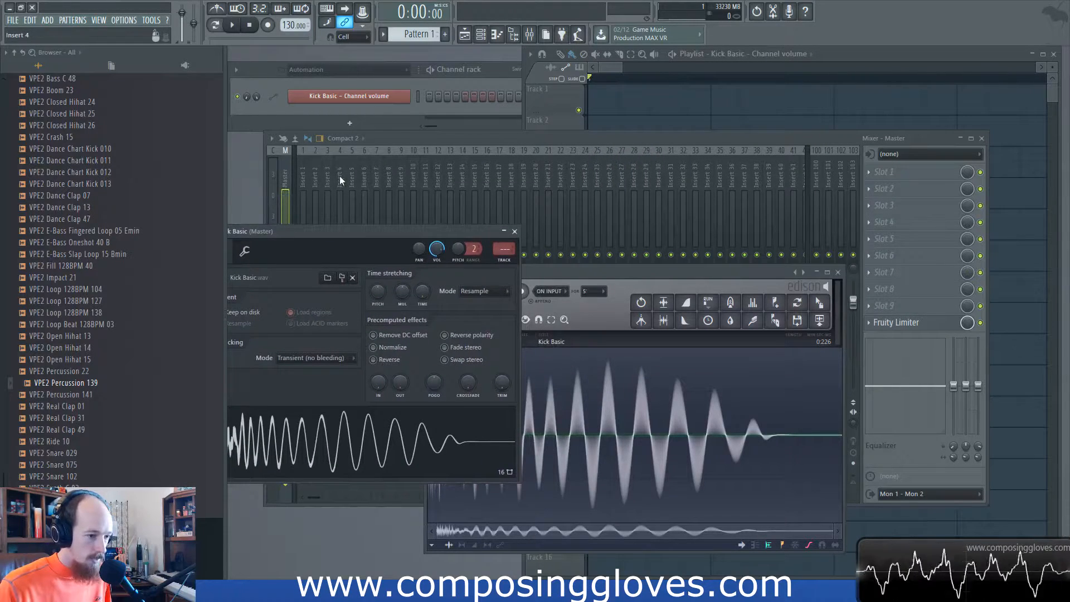
Step: Show the Edison in Insert 4's first slot beside the Kick Basic channel window and send the kick sample to it again
click(339, 175)
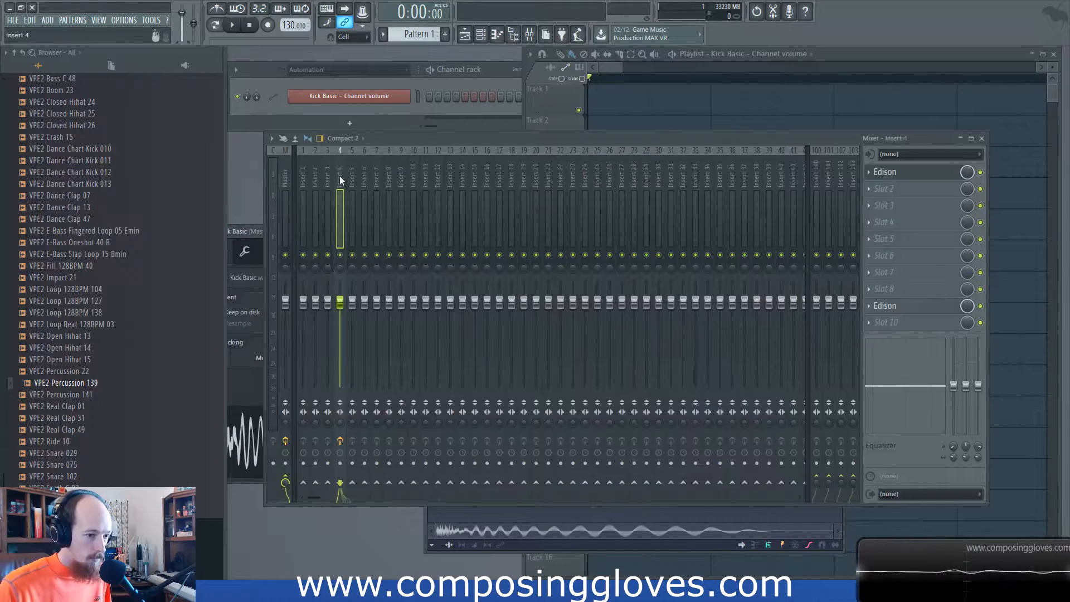
click(911, 174)
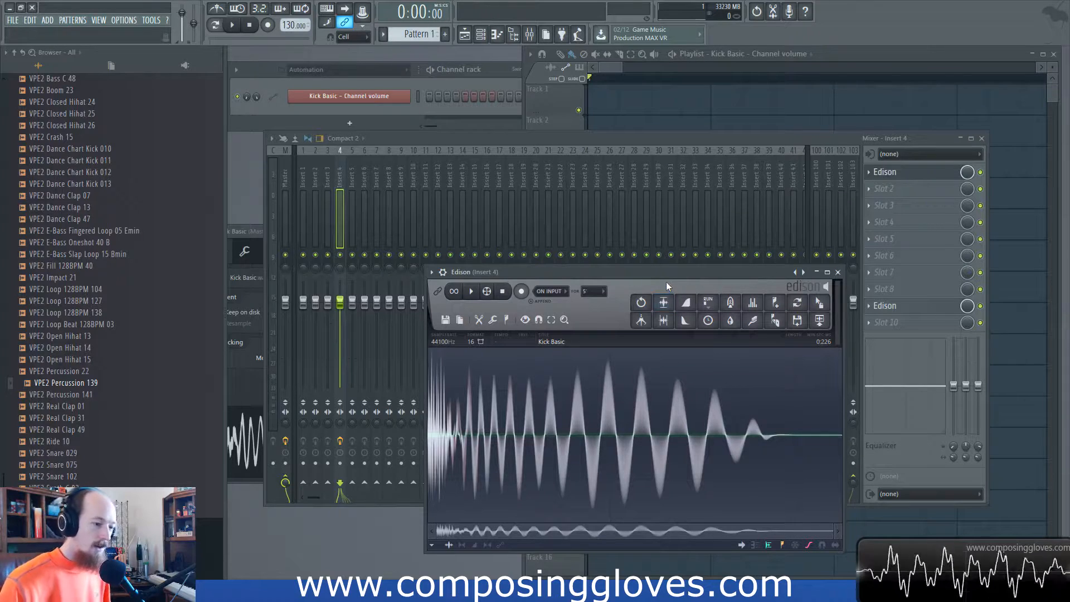
drag(668, 273, 651, 157)
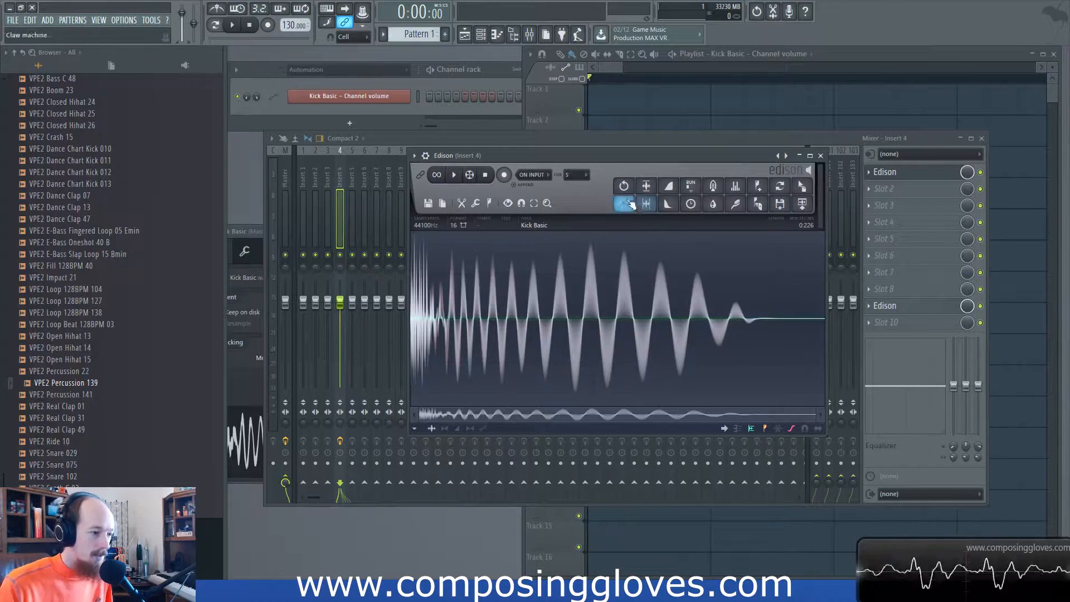
drag(601, 150, 634, 123)
drag(251, 228, 275, 205)
key(ctrl+e)
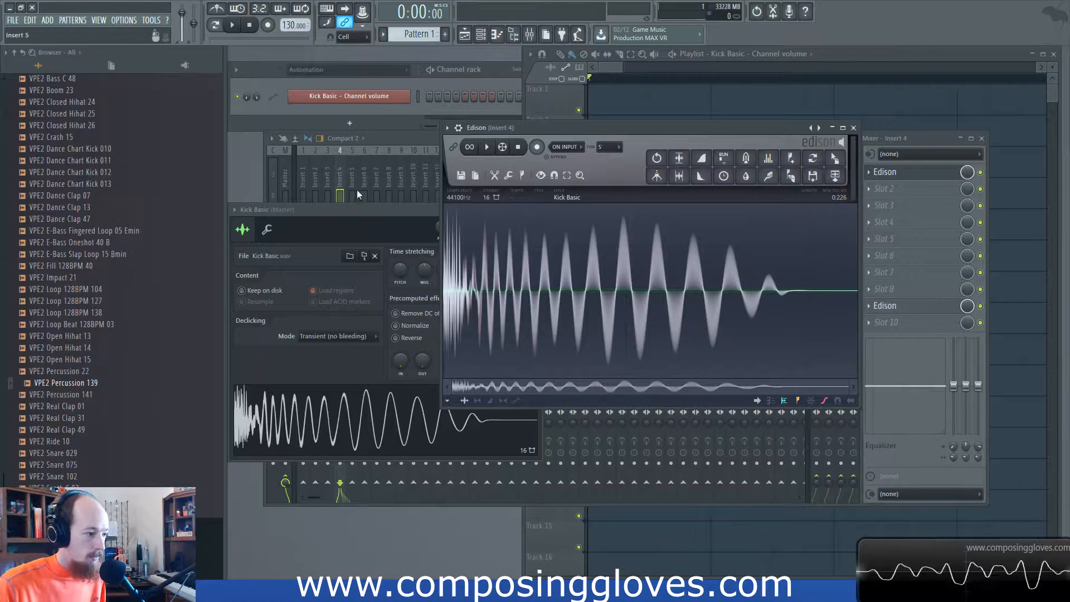
Step: Check Insert 5's effect slots and remove Edison from slot 1 of Insert 4
click(889, 172)
click(352, 179)
click(411, 179)
click(353, 179)
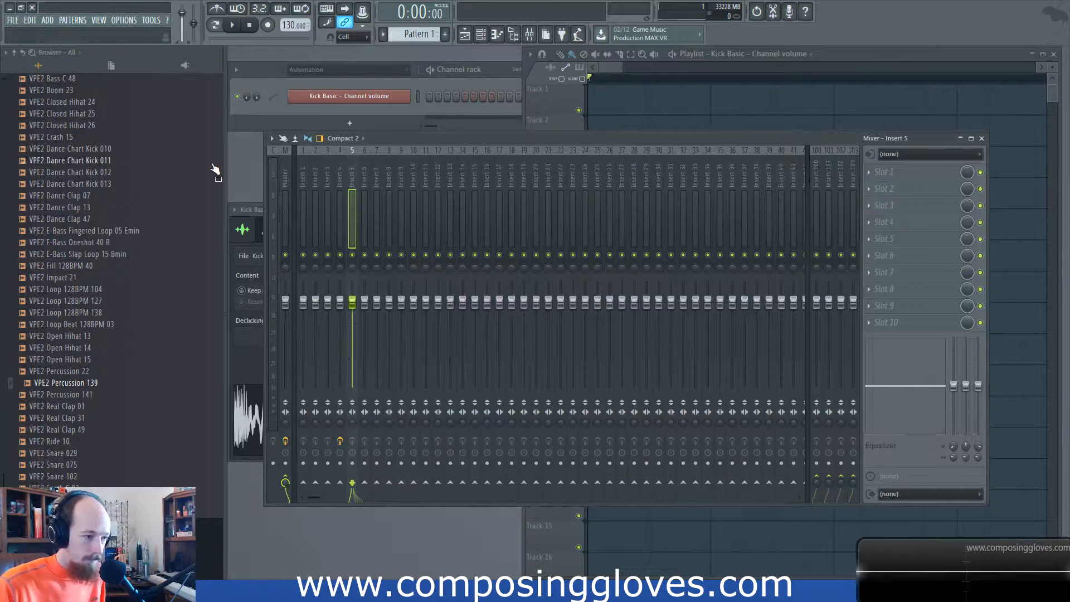
click(337, 185)
click(870, 173)
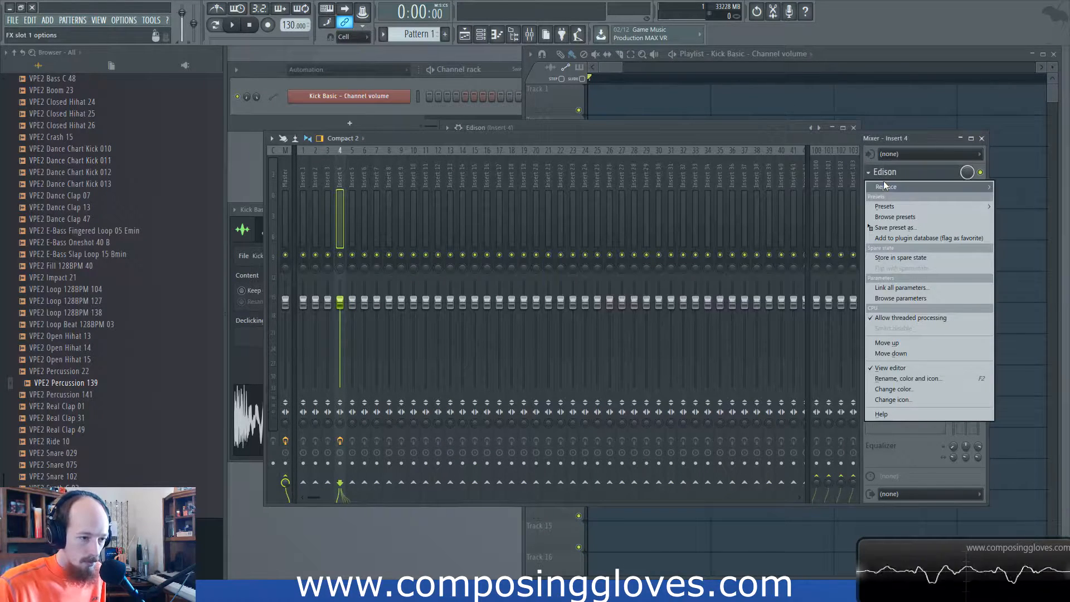
mouse_move(885, 185)
click(680, 30)
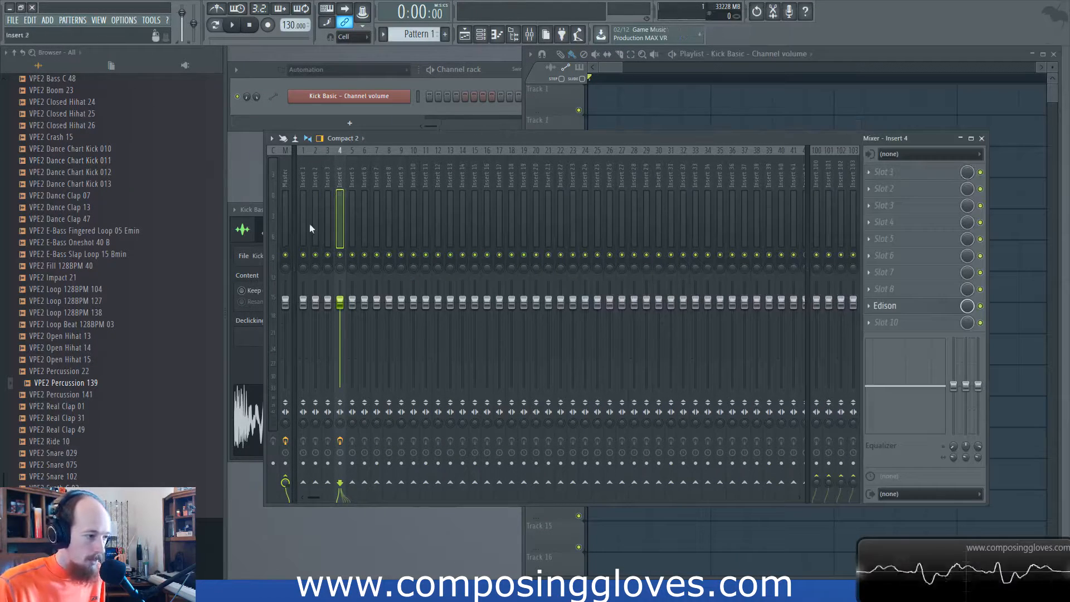
Step: Select the Master track and send the Kick Basic sample to Edison to check which mixer slot receives it
click(283, 179)
click(243, 250)
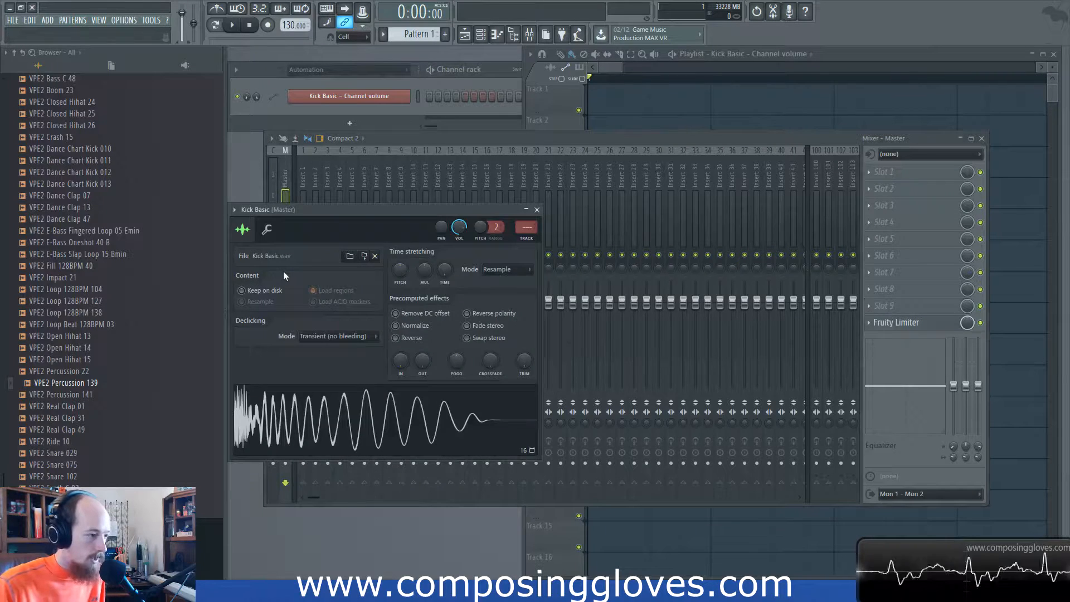
key(ctrl+e)
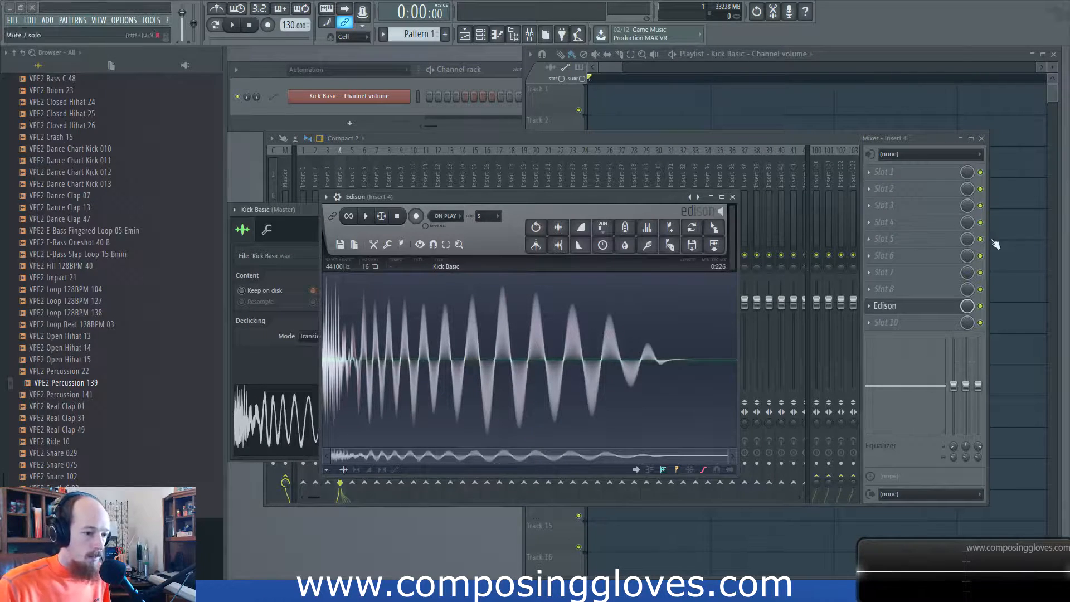
click(904, 306)
click(561, 138)
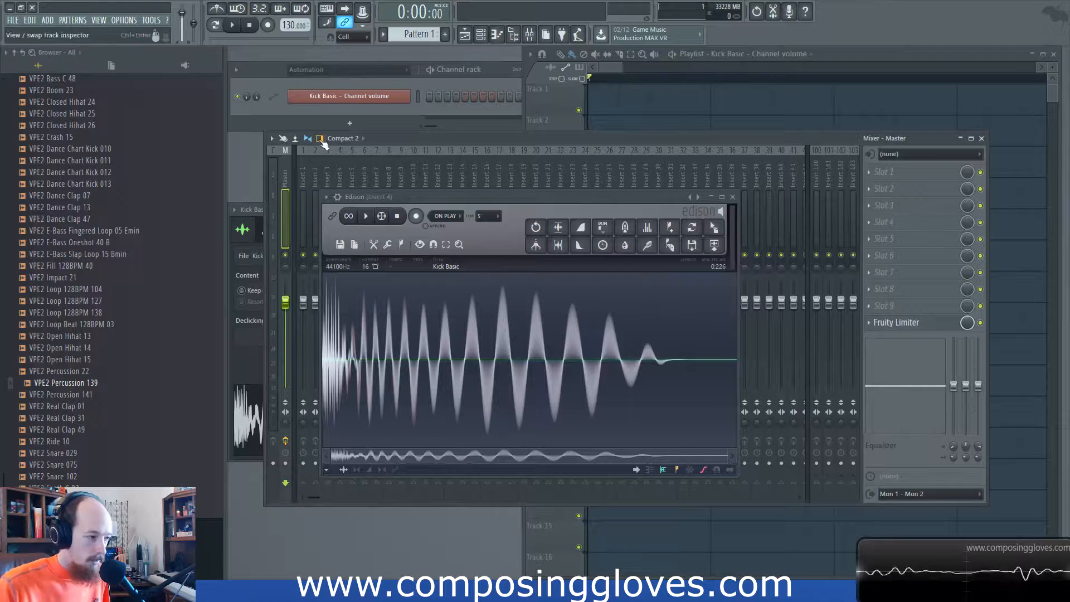
Step: Remove the remaining Edison from slot 9 of Insert 4
click(336, 176)
click(872, 305)
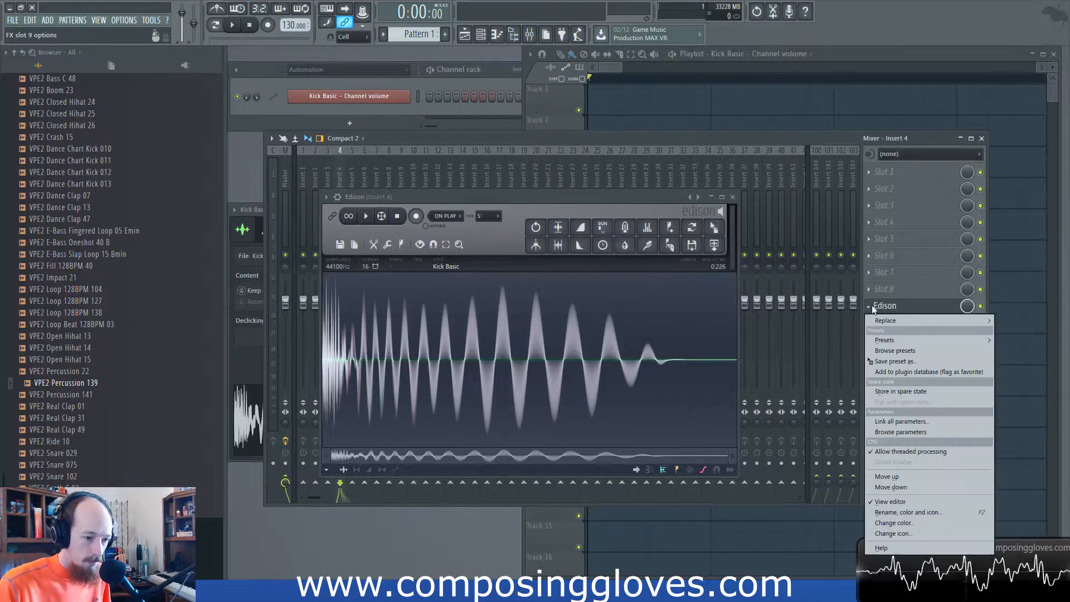
mouse_move(872, 307)
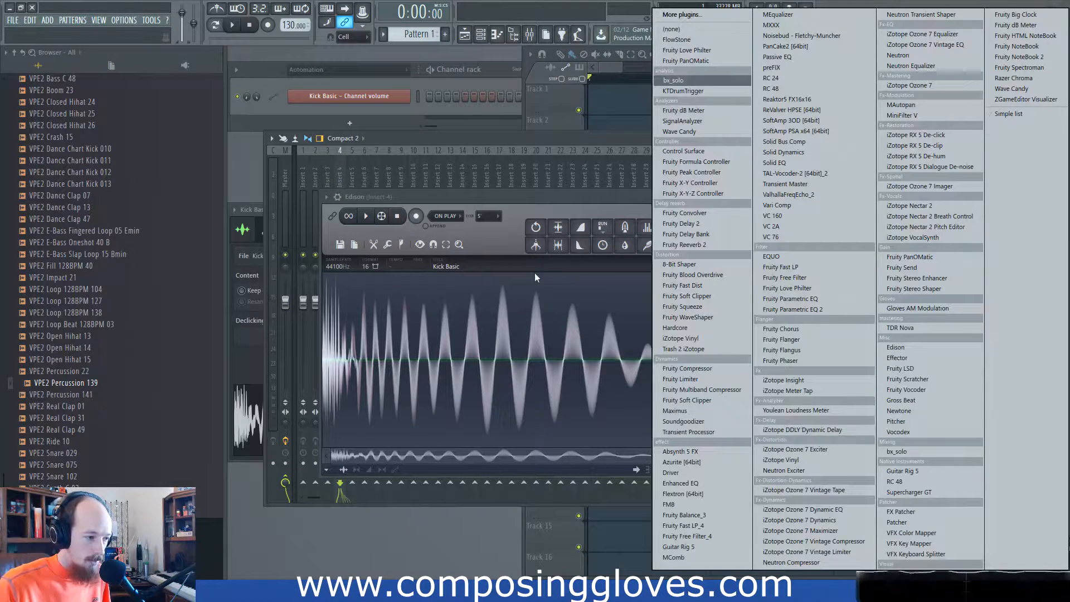
click(718, 24)
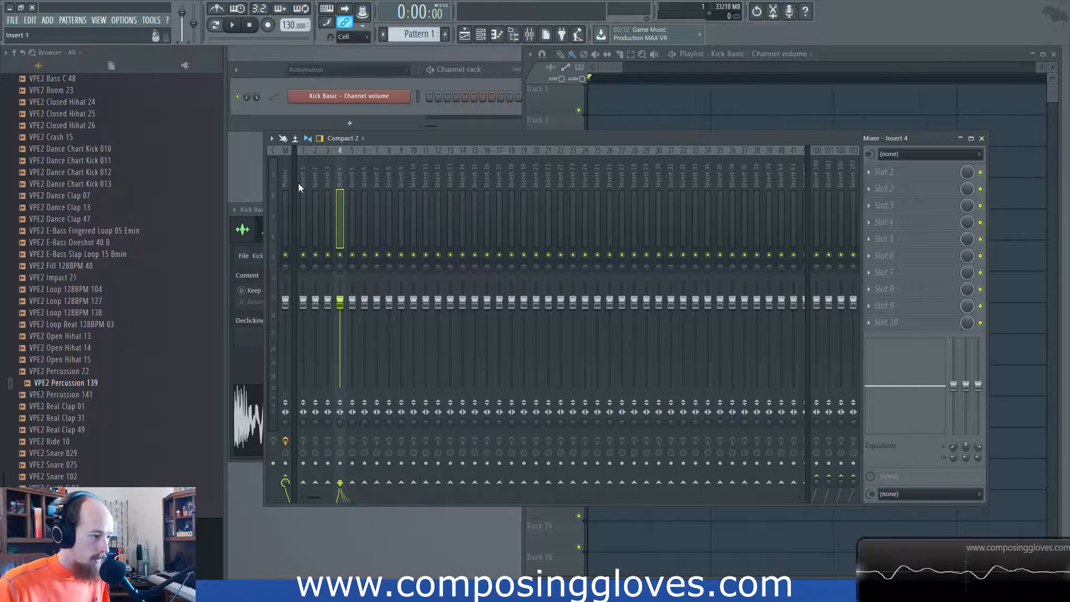
Step: With the Master track selected, open the Kick Basic sample in a new Edison and place its window beside the channel settings
click(288, 189)
click(251, 249)
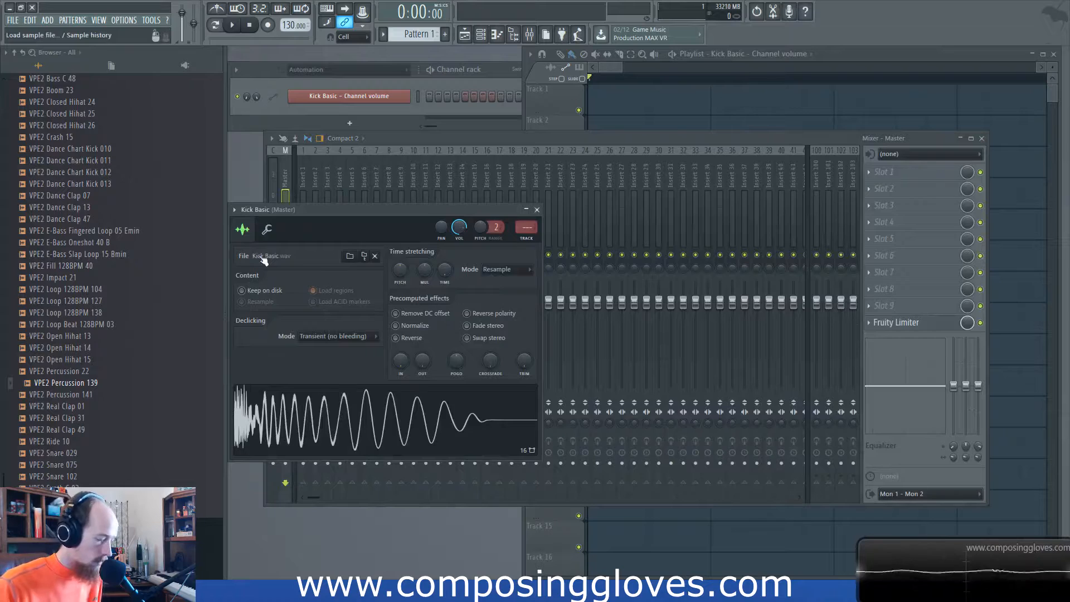
key(ctrl+e)
drag(518, 133, 654, 120)
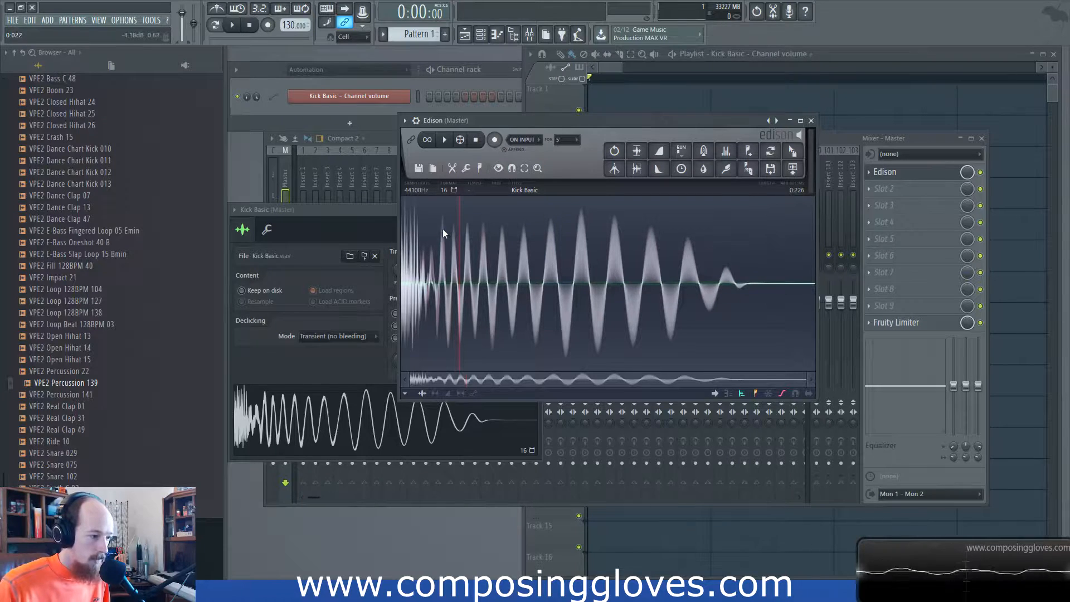
Step: Delete the first 0.020 seconds of the kick sample in Edison and play the trimmed result
drag(438, 230, 402, 233)
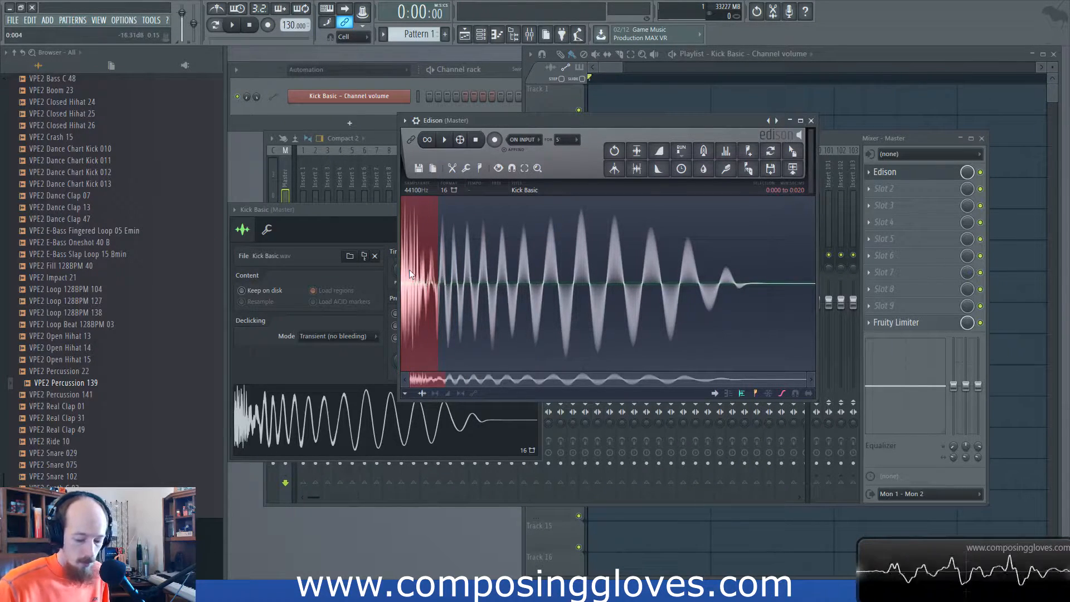
key(Delete)
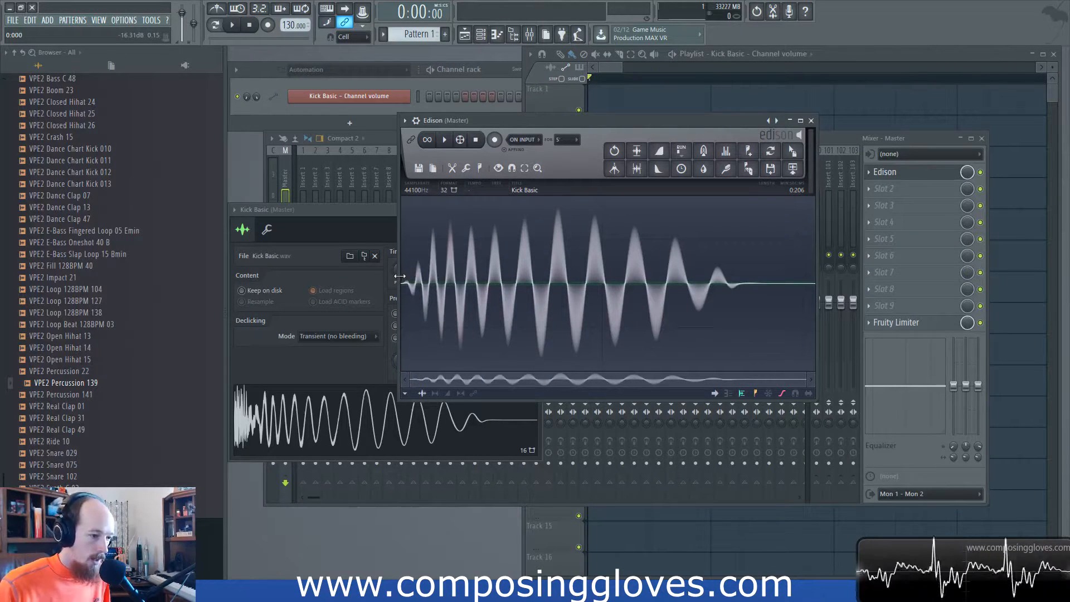
click(444, 139)
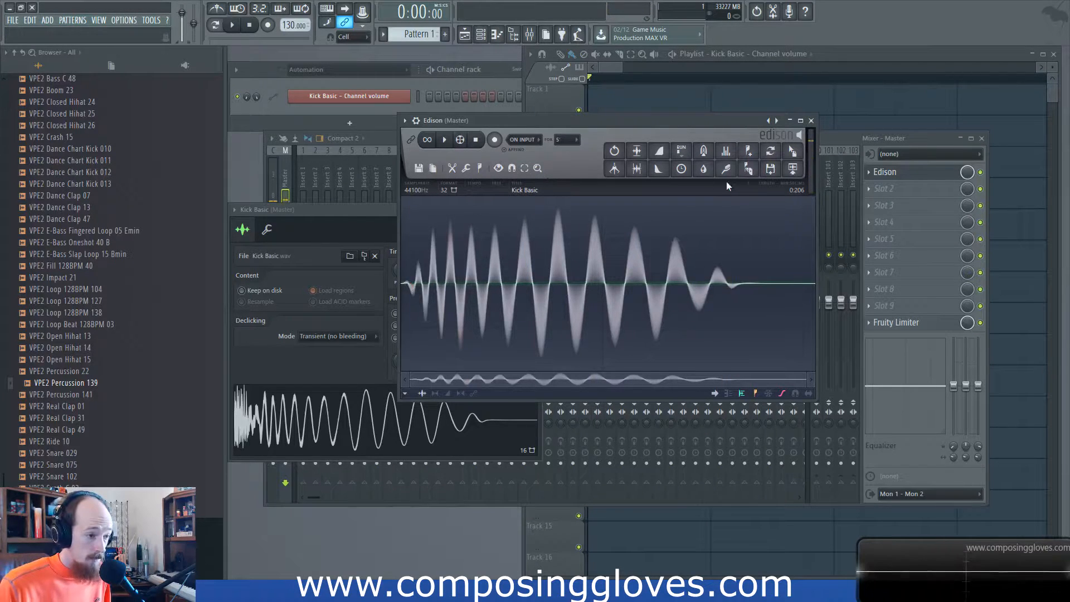
click(479, 168)
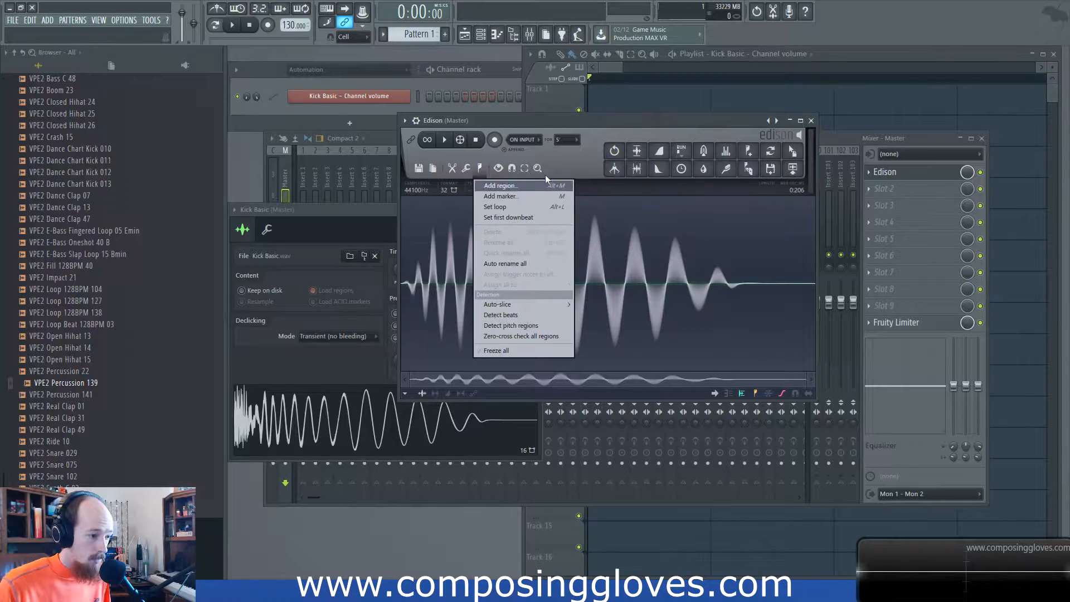
mouse_move(462, 170)
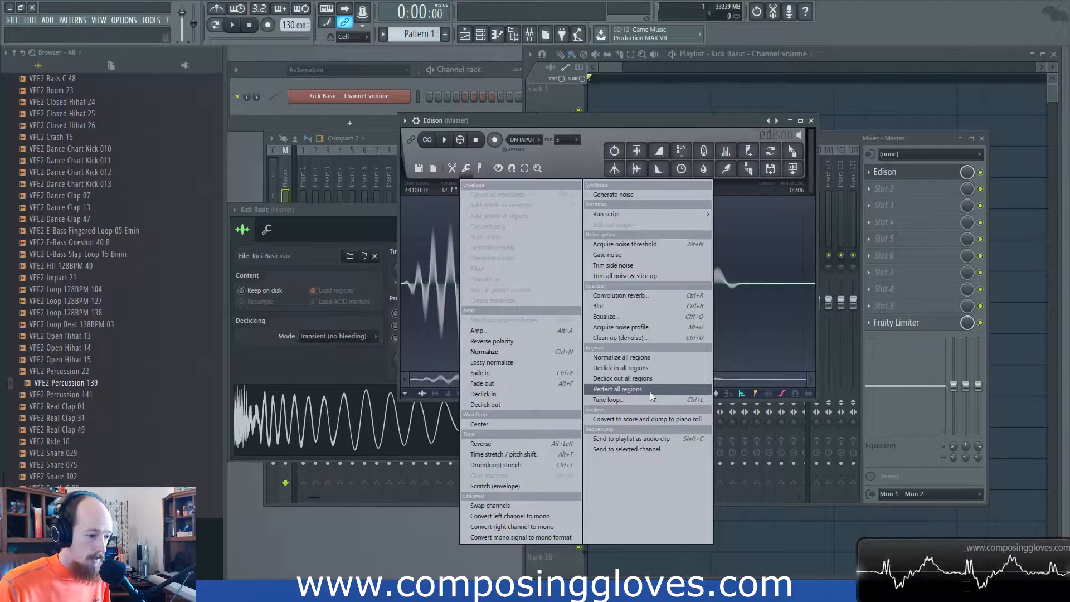
click(608, 366)
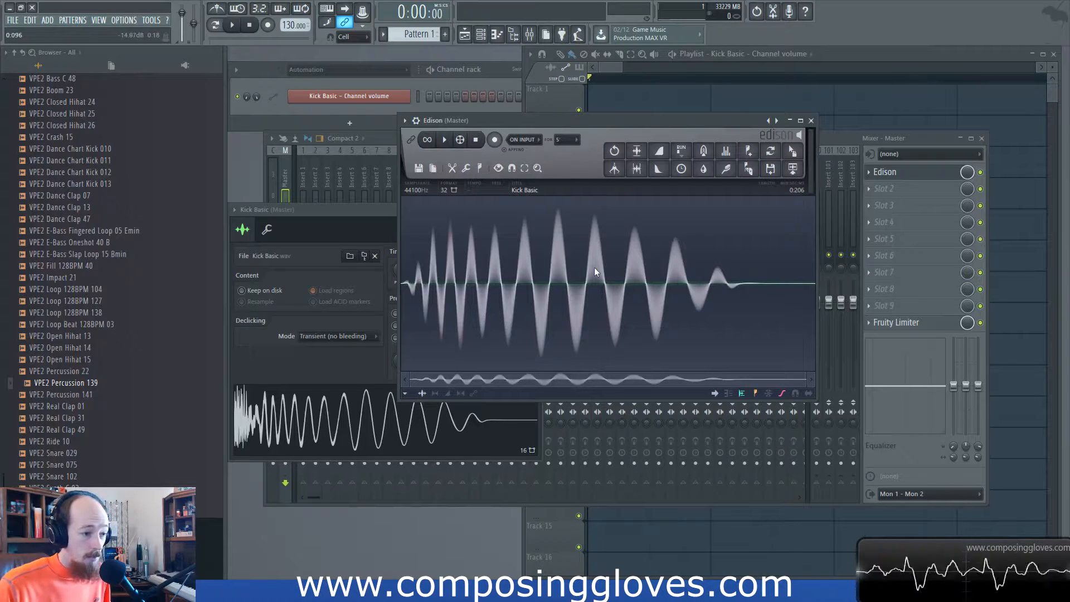
Step: Apply a fade-out to the whole kick sample in Edison and play it back
click(660, 168)
click(446, 145)
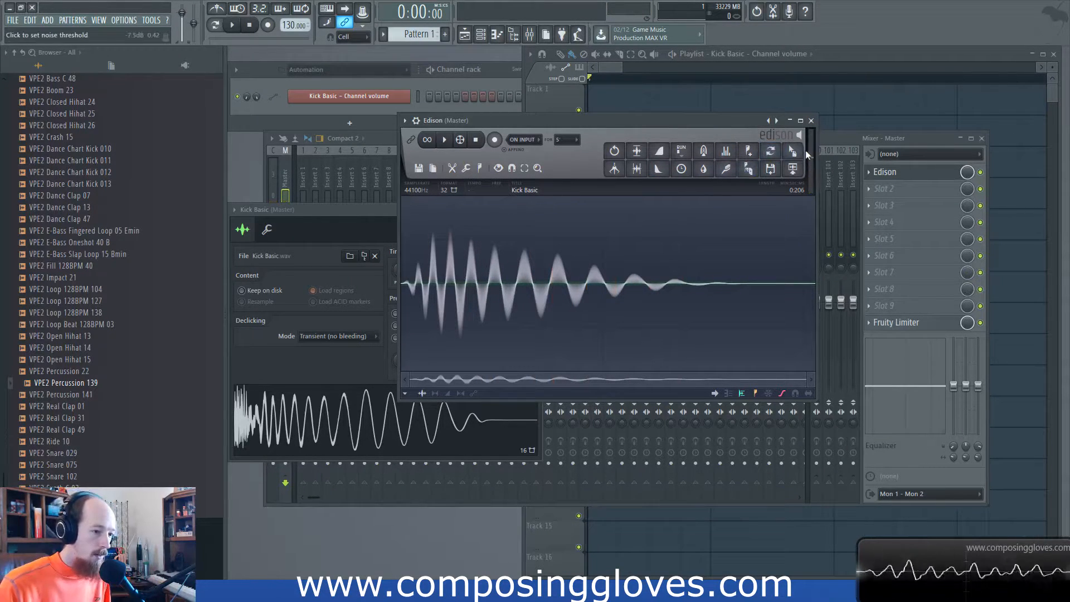
Step: Replace the audio clip's sample with the edited kick from Edison, and view the original Kick channel's sample among the unsorted channels for comparison
drag(793, 151, 324, 415)
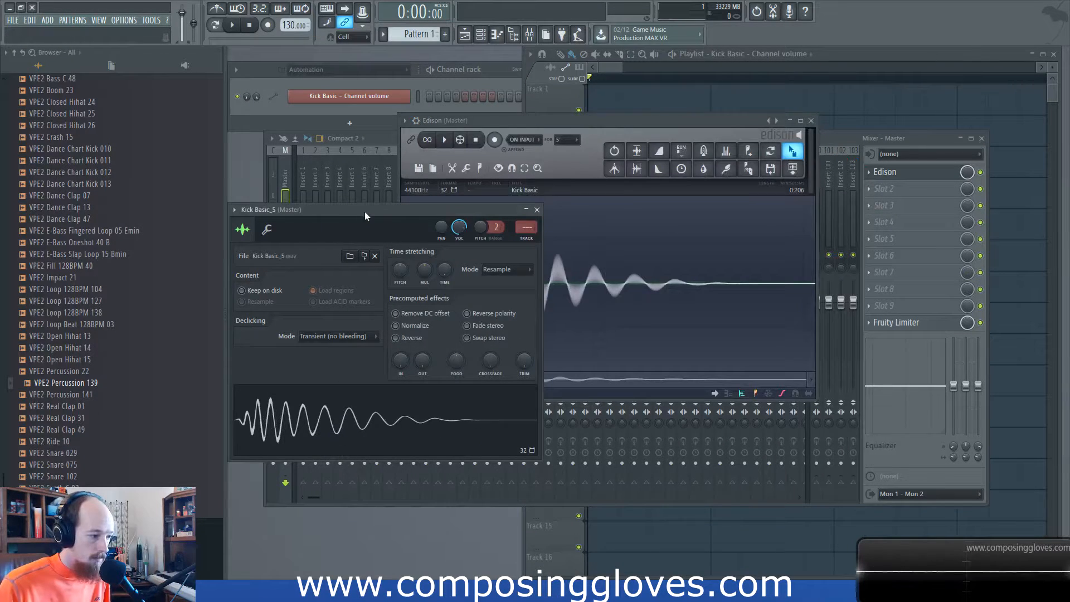
drag(365, 212, 447, 199)
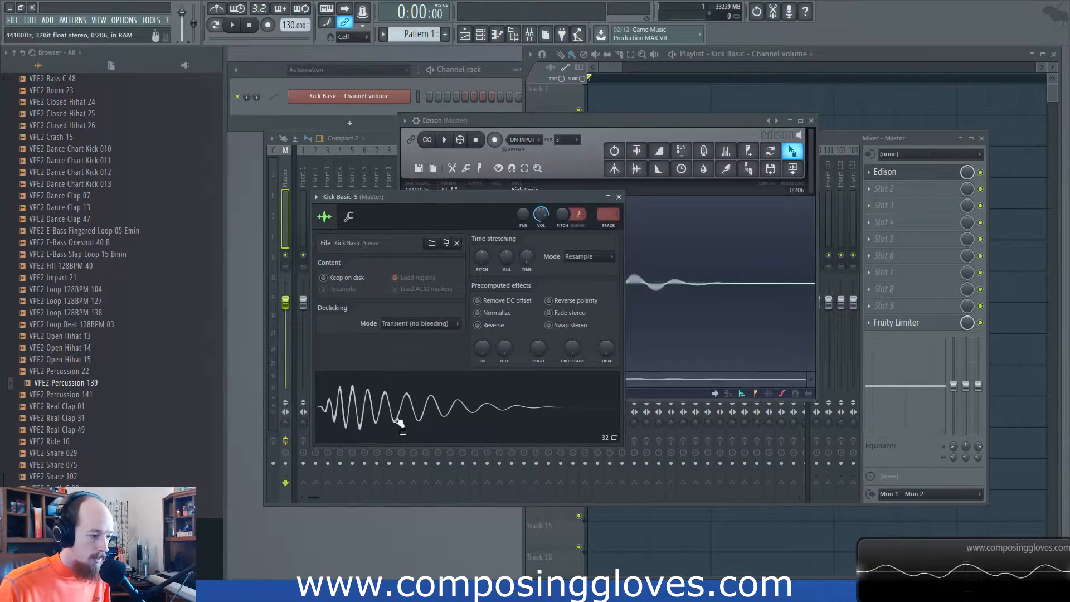
click(351, 69)
click(334, 118)
click(366, 98)
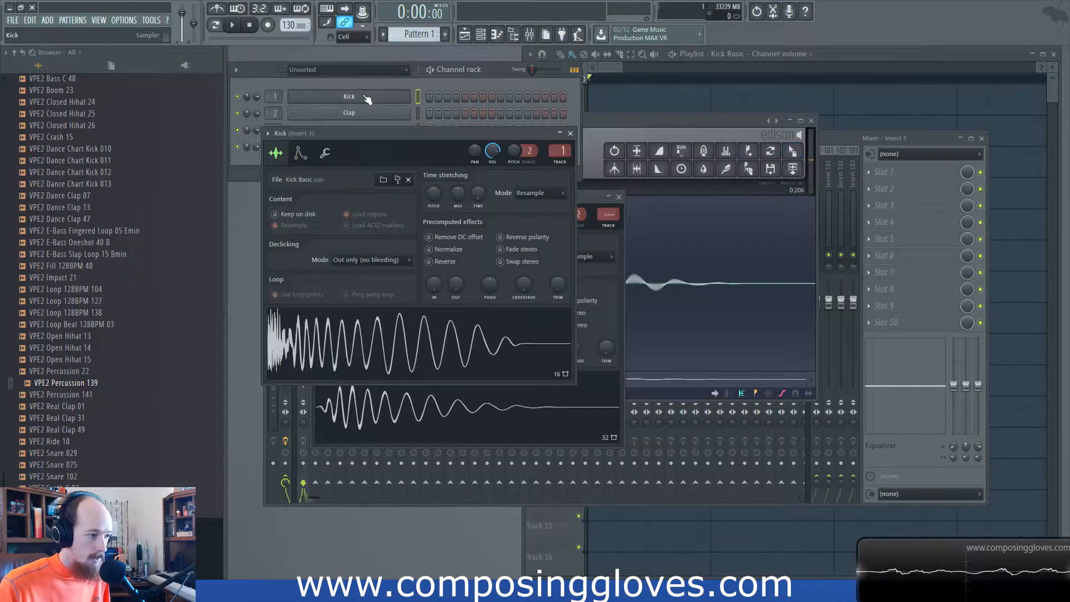
click(366, 98)
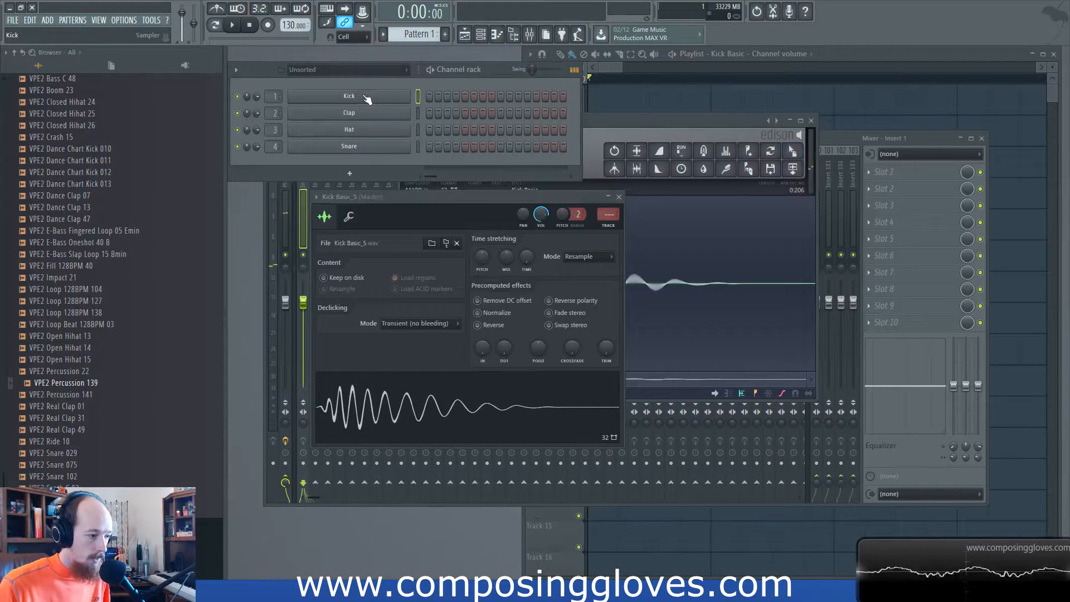
Step: Close the Edison window and the Kick Basic audio clip's channel settings
click(723, 120)
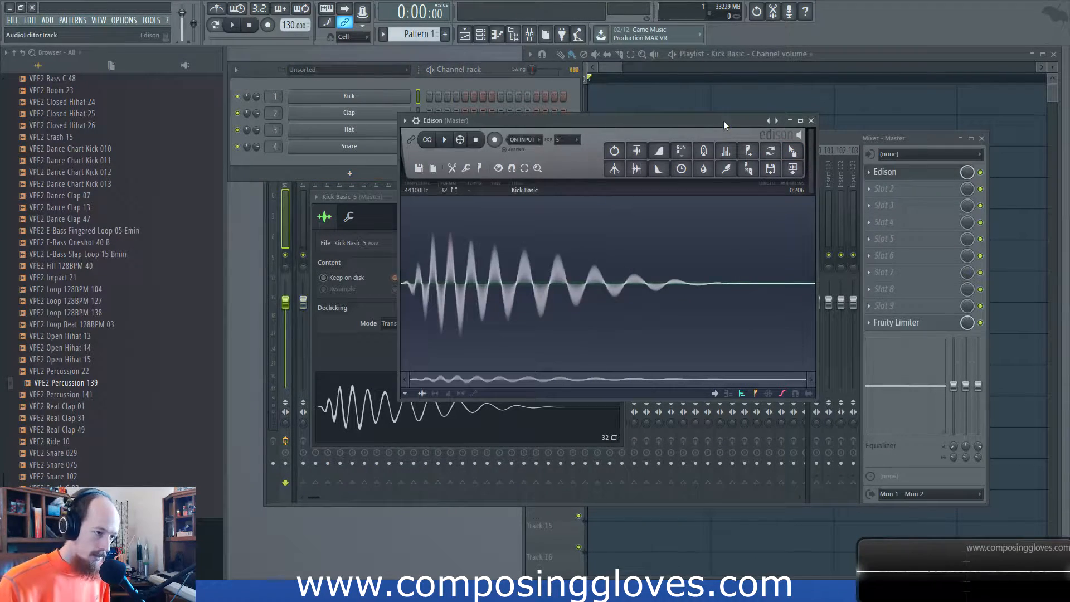
click(812, 121)
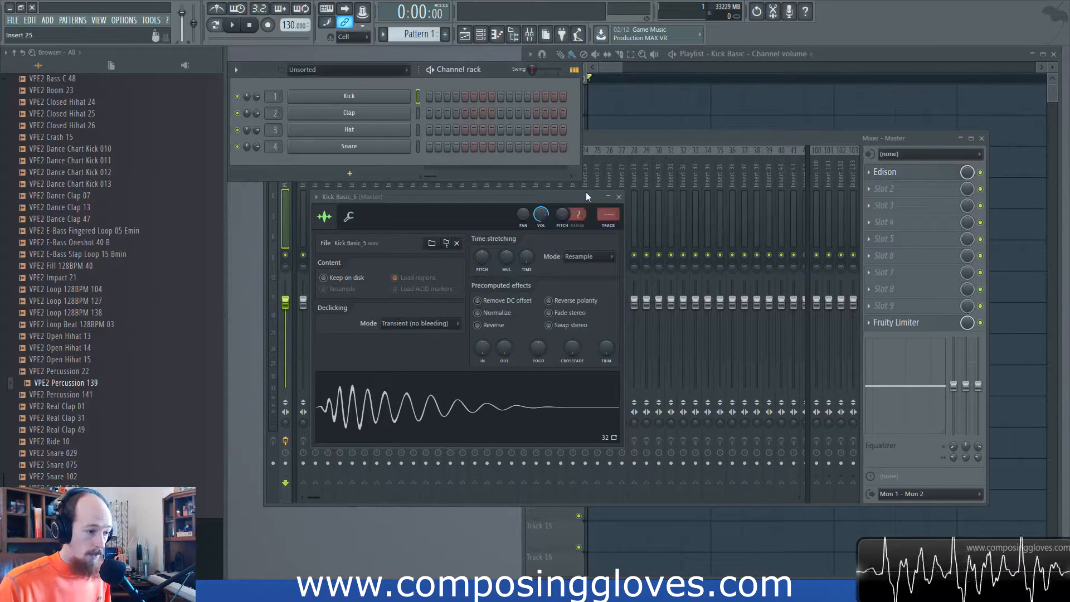
drag(579, 197, 609, 168)
click(653, 164)
Step: Open the Snare channel's sample in Edison on the Master track and delete about the first 0.03 seconds
click(394, 150)
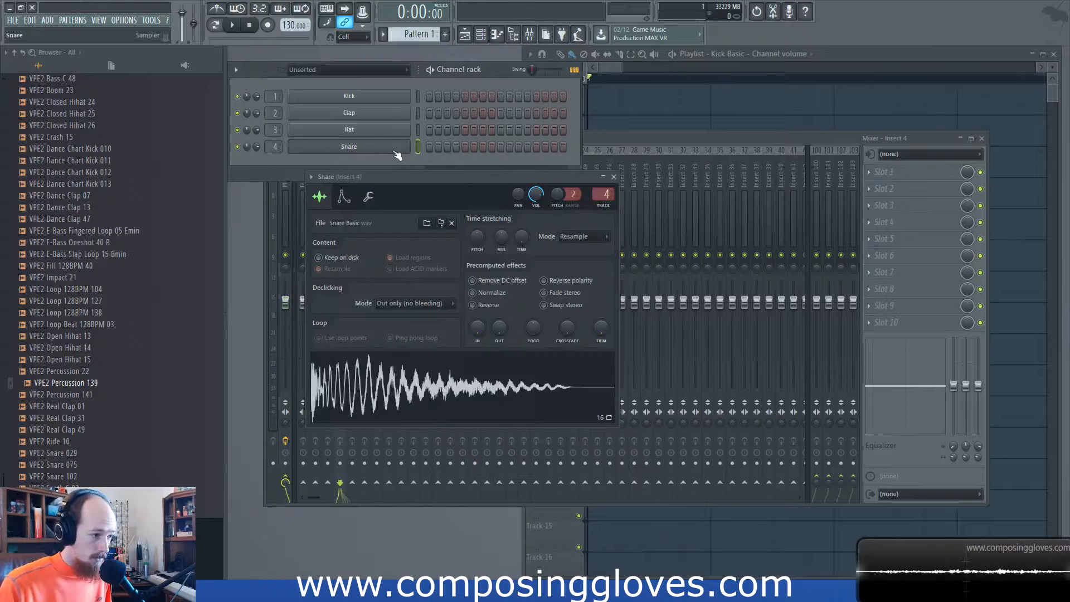
drag(466, 176, 579, 110)
key(ctrl+e)
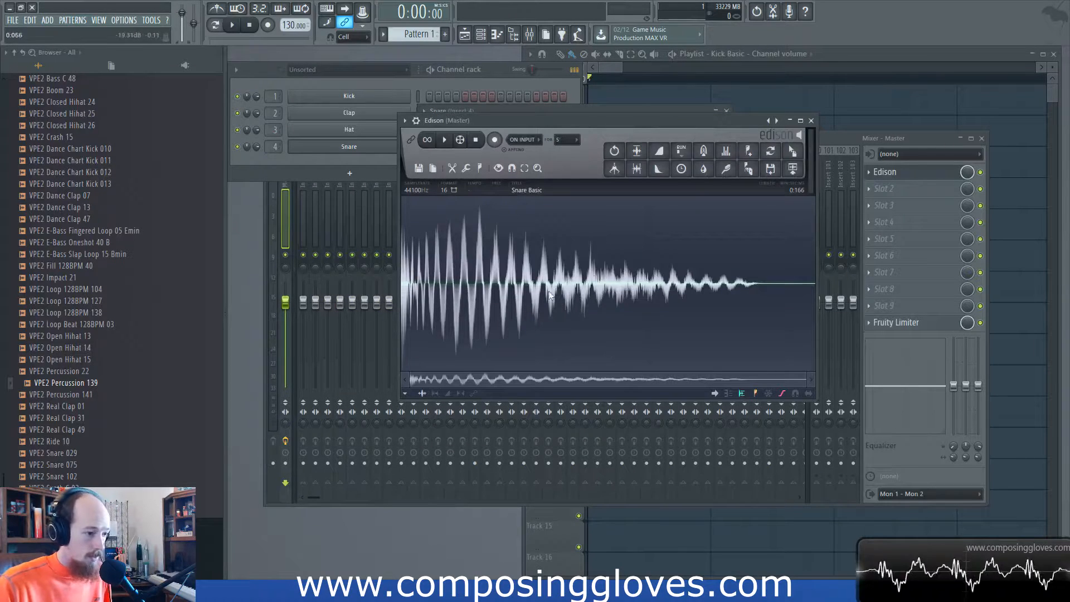
drag(474, 277, 401, 278)
key(Delete)
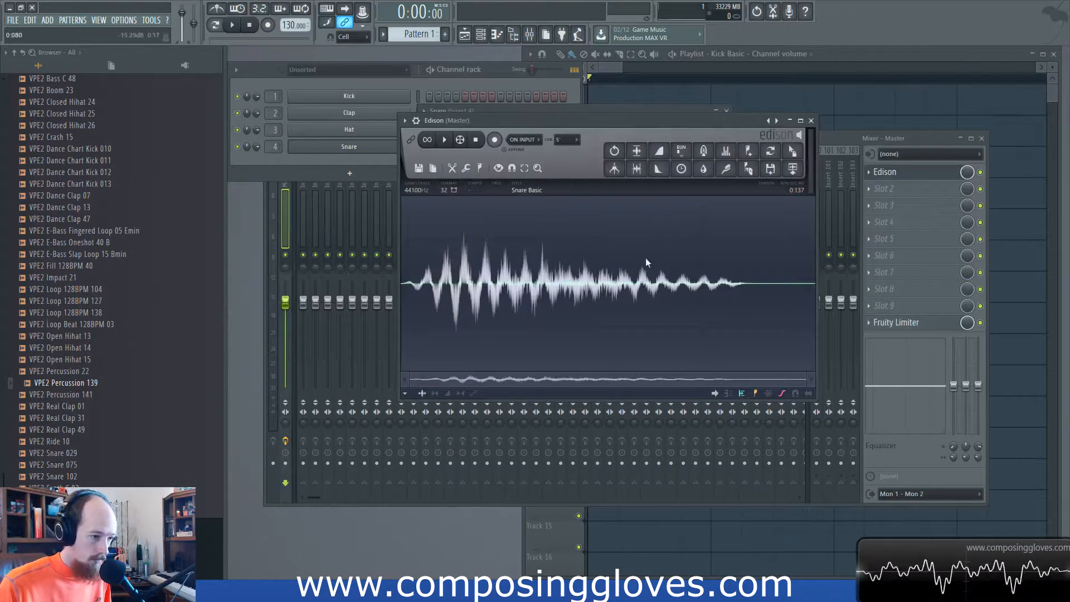
Step: Fade the trimmed snare sample in Edison and play the result
click(659, 151)
click(638, 271)
click(444, 143)
click(445, 142)
click(445, 143)
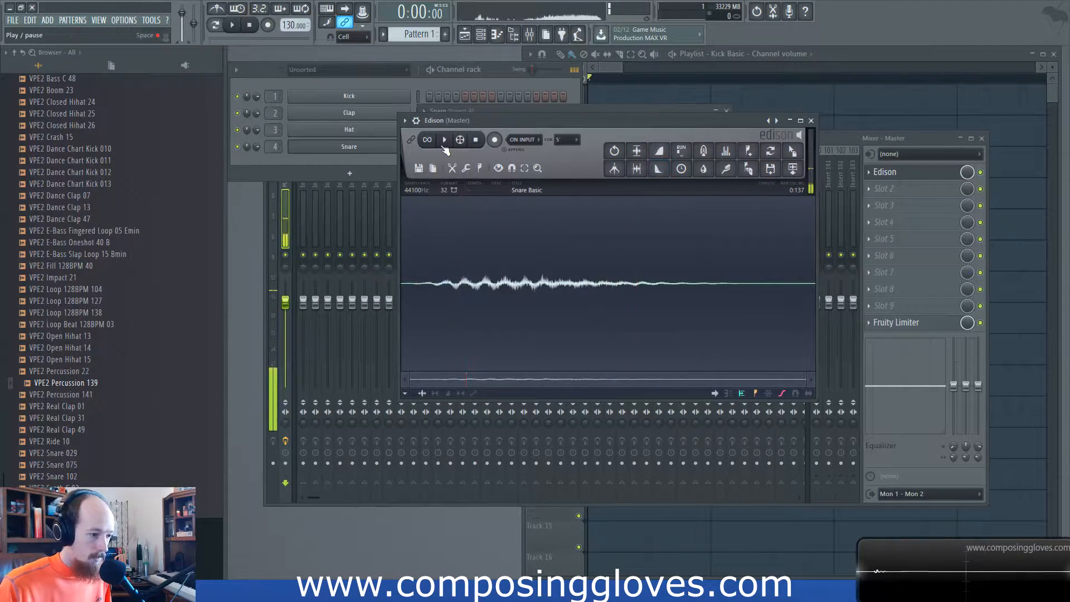
Step: Replace the Snare channel's sample with the edited Snare Basic from Edison, audition it, and close the channel settings
click(792, 151)
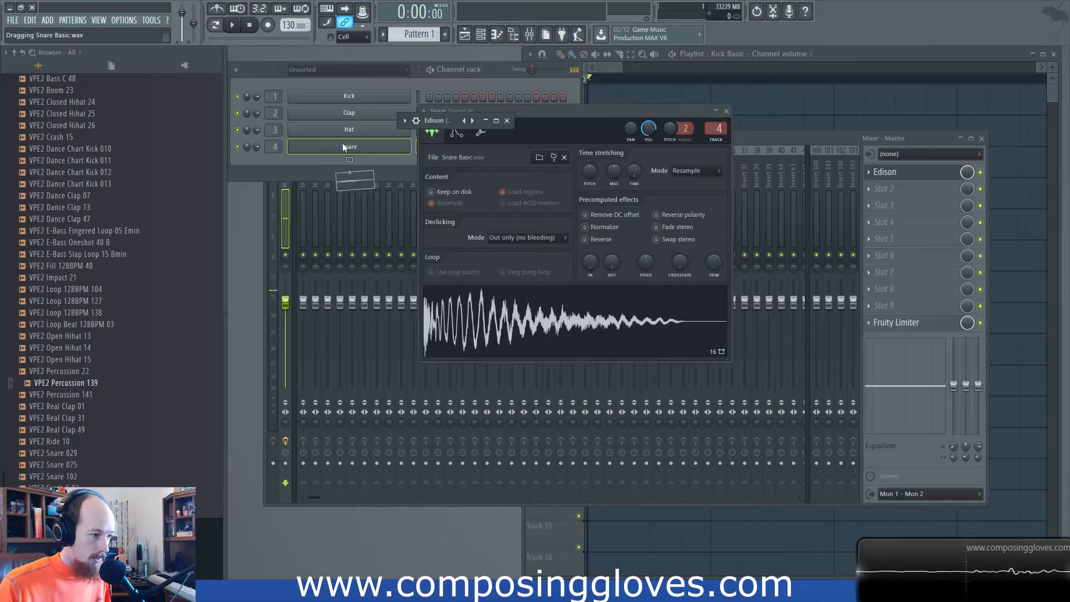
click(342, 144)
click(349, 146)
click(524, 328)
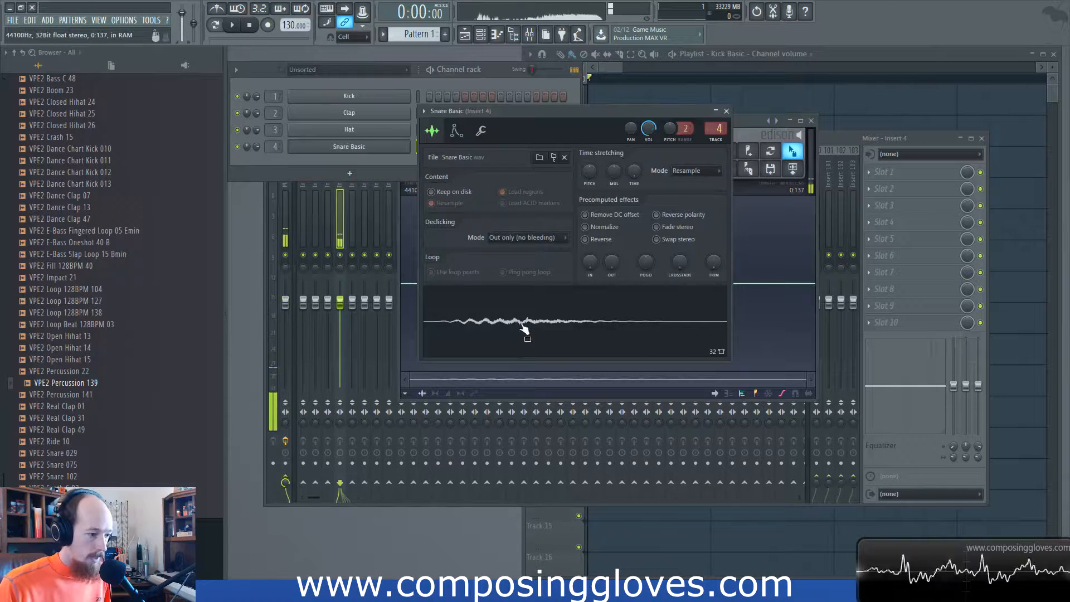
click(727, 111)
Step: Collapse the Samples 1 VPOP2 folder in the browser and reposition the Edison window over the mixer
drag(680, 124, 628, 145)
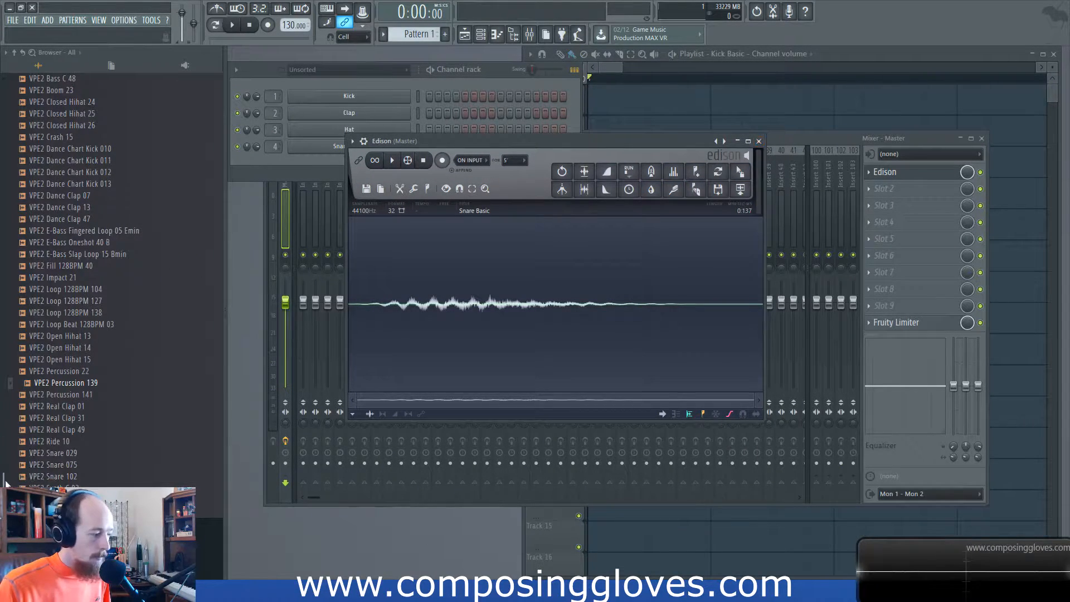
scroll(60, 371, up, 15)
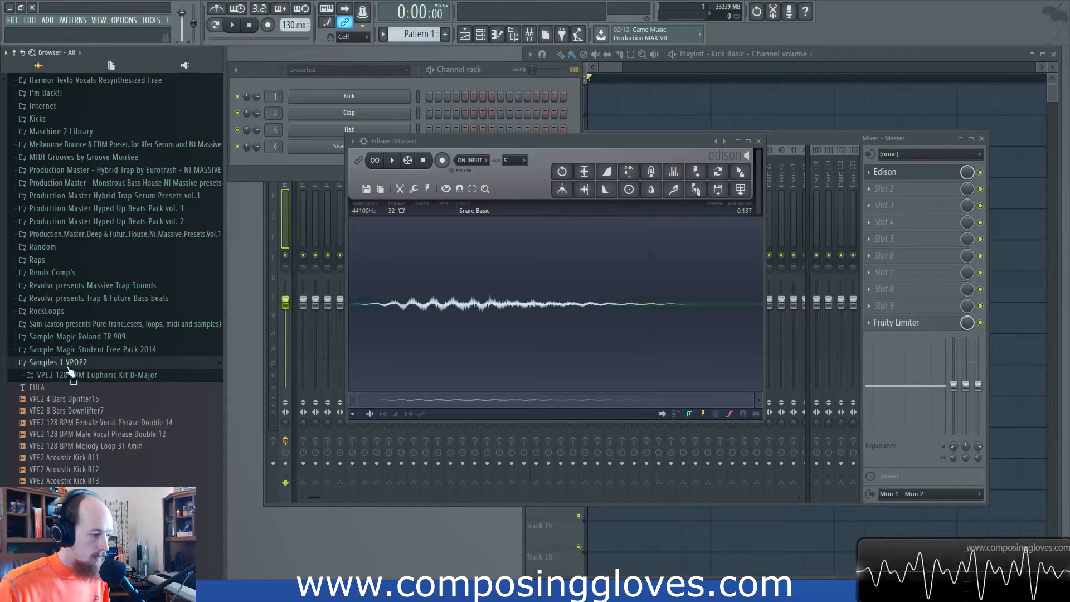
click(58, 365)
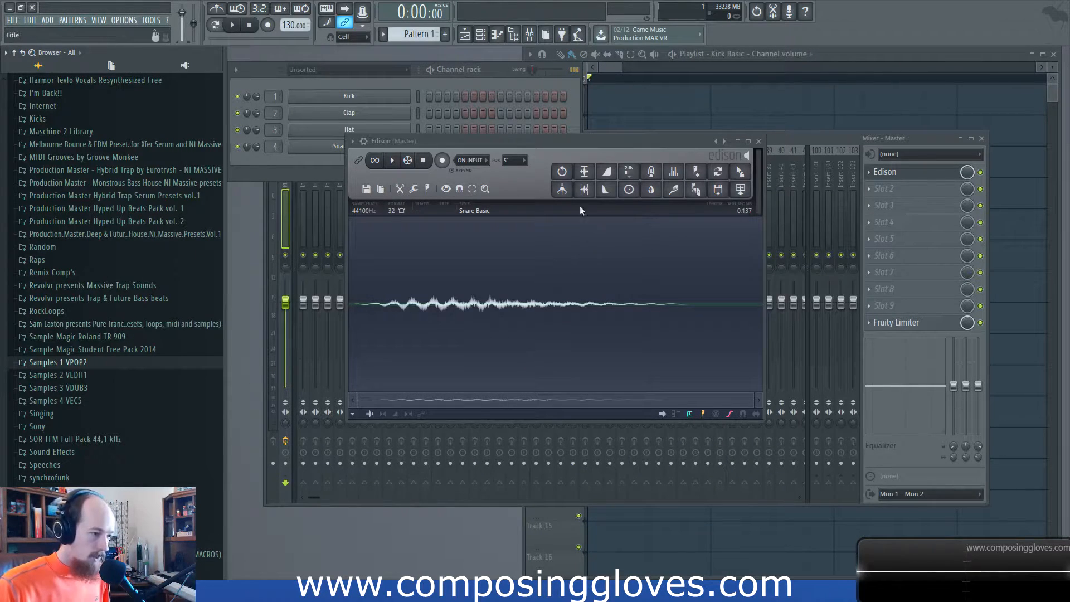
drag(577, 140, 627, 133)
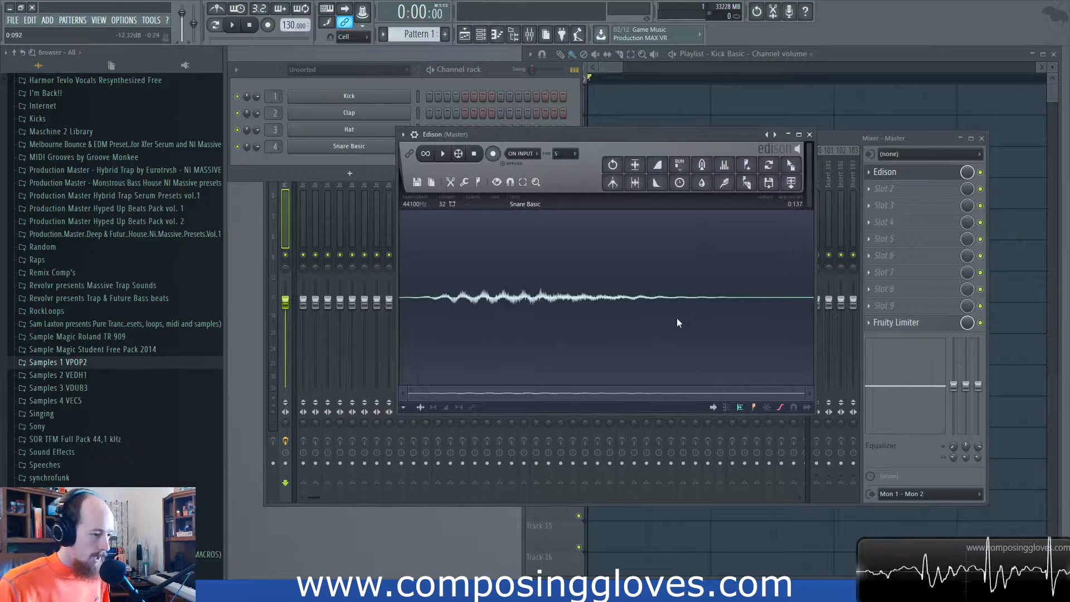
drag(569, 135, 533, 125)
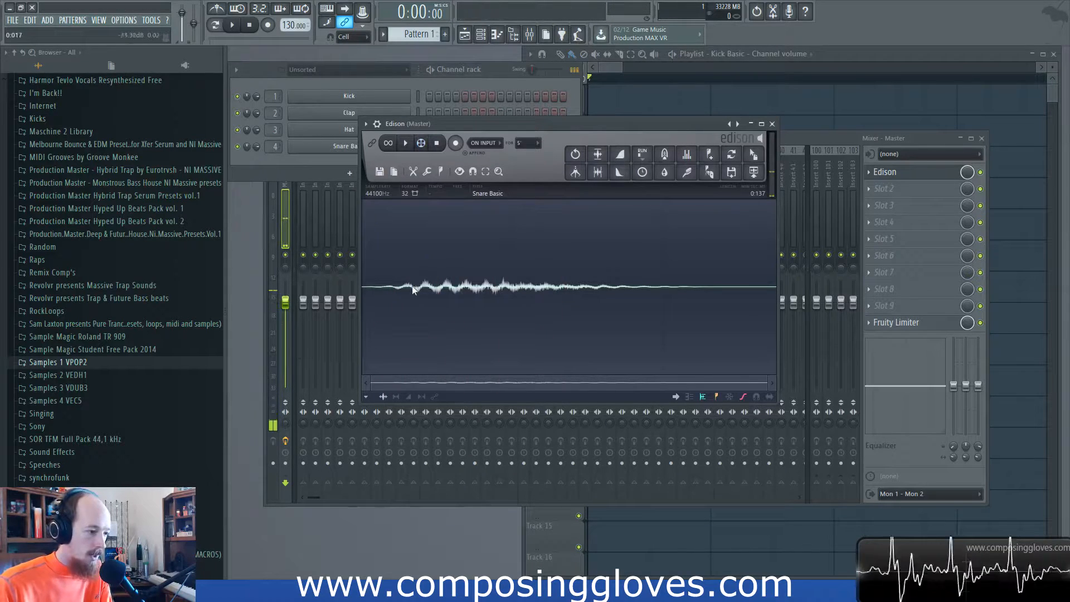
Step: Preview VEDH Bassdrum 061 from the Samples 2 VEDH1 folder, load it into Edison and play it
click(58, 377)
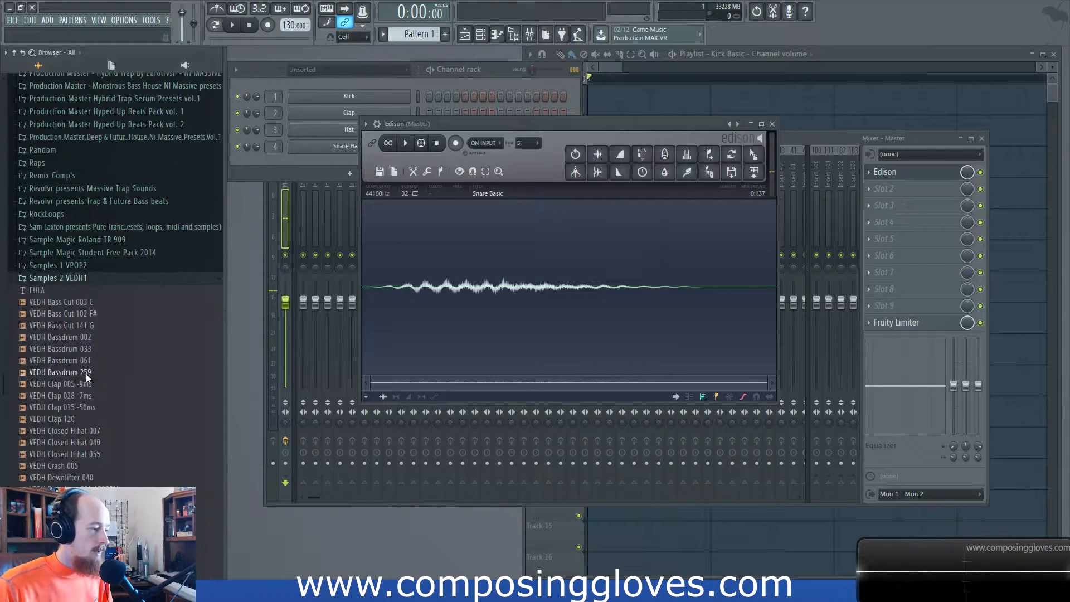
click(90, 361)
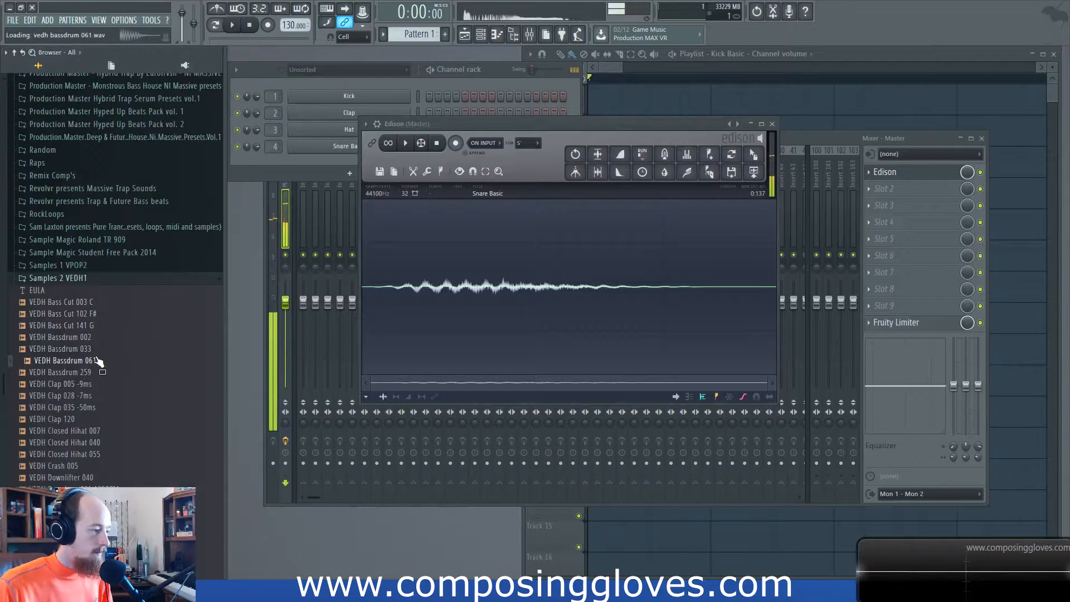
drag(89, 361, 490, 399)
mouse_move(505, 127)
mouse_down()
mouse_move(533, 122)
mouse_move(521, 130)
mouse_up()
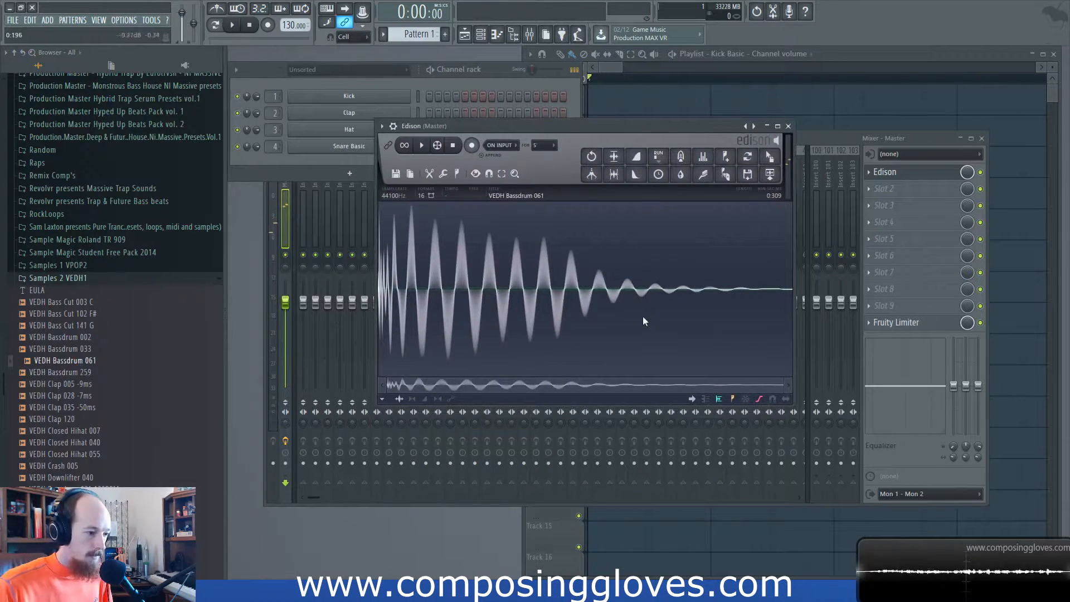
key(space)
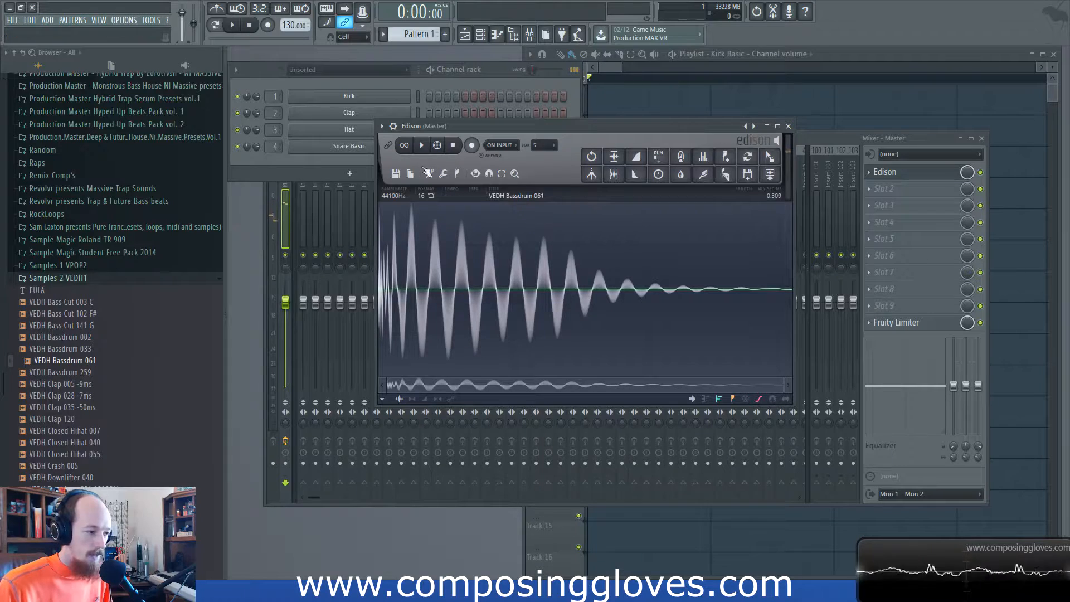
Step: Set Edison's piano keyboard preview link to Slice preview and accept the settings
click(395, 174)
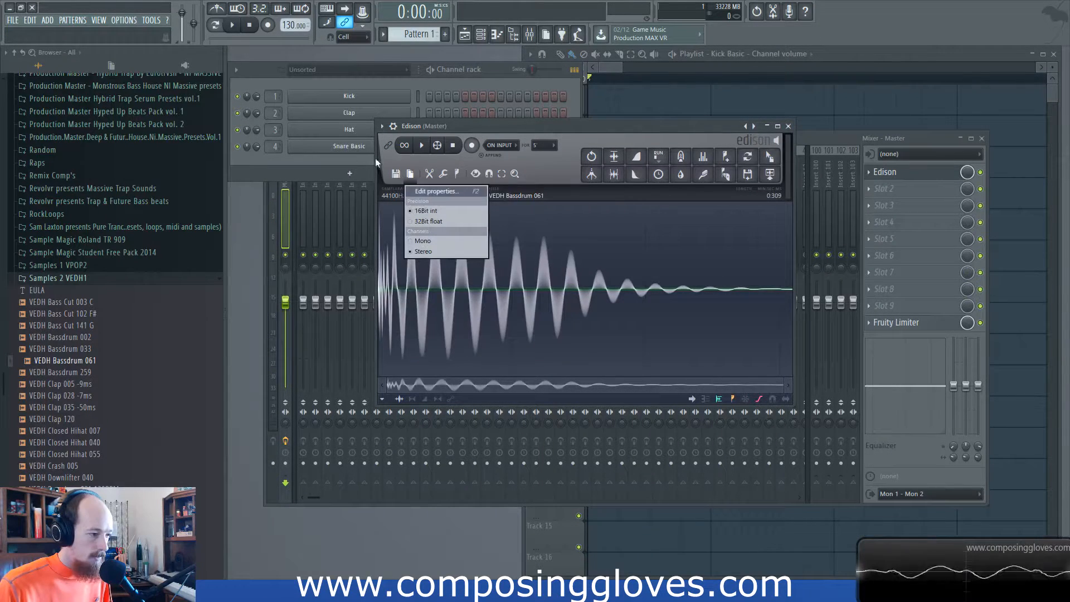
click(437, 253)
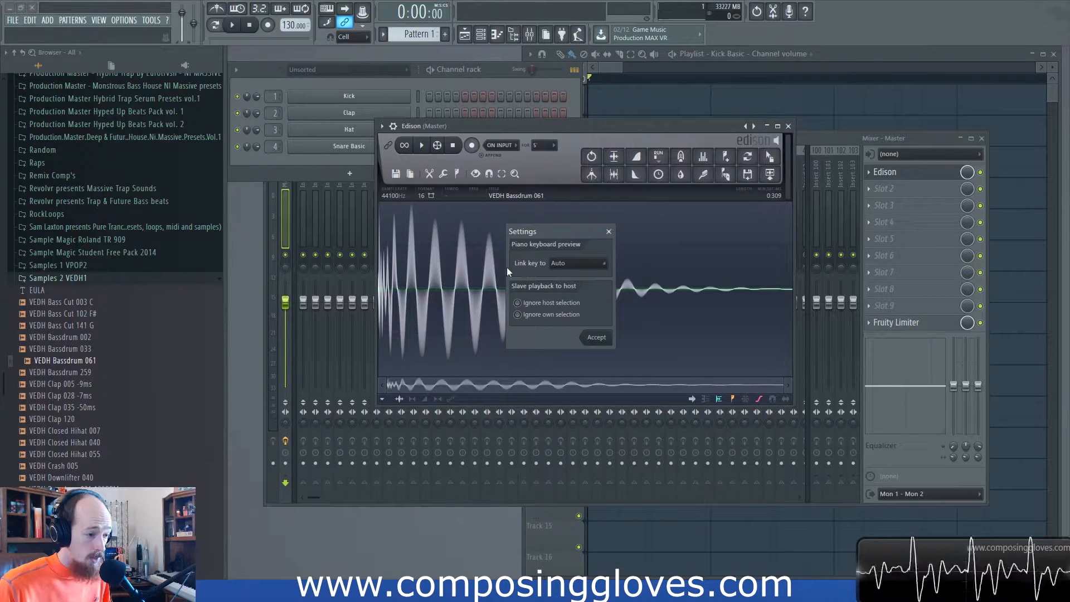
click(592, 267)
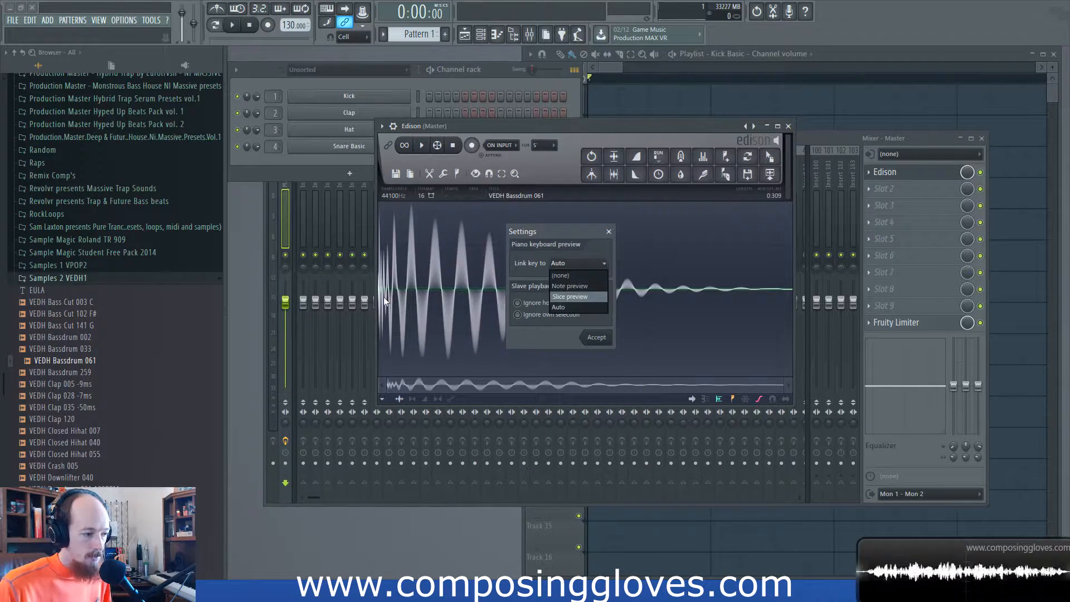
click(571, 297)
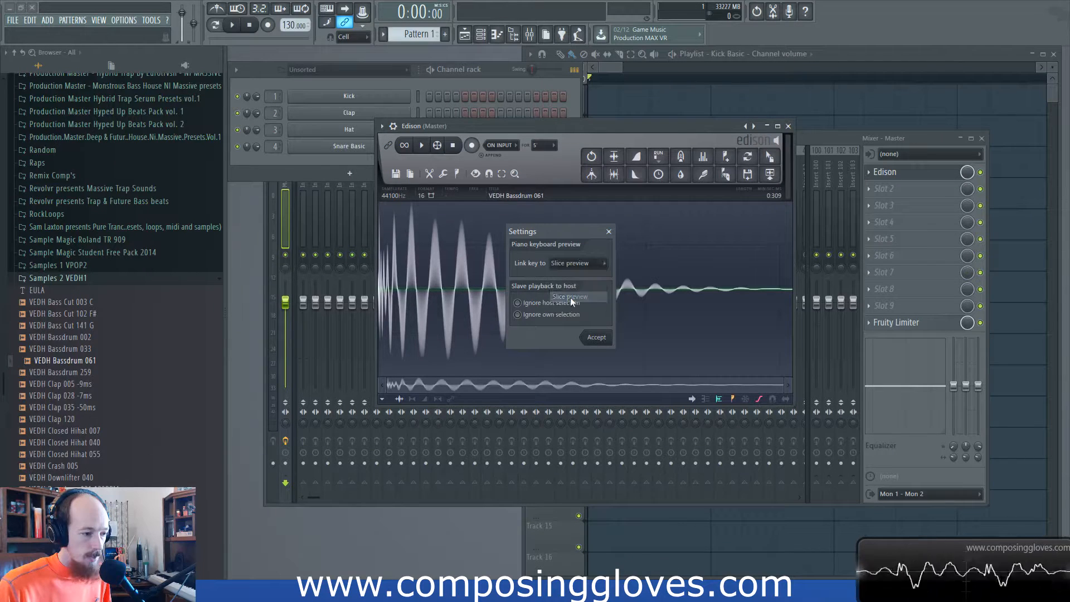
click(601, 338)
Step: Add a region to the bassdrum sample and move its start marker to where the waveform's decaying tail begins
click(513, 246)
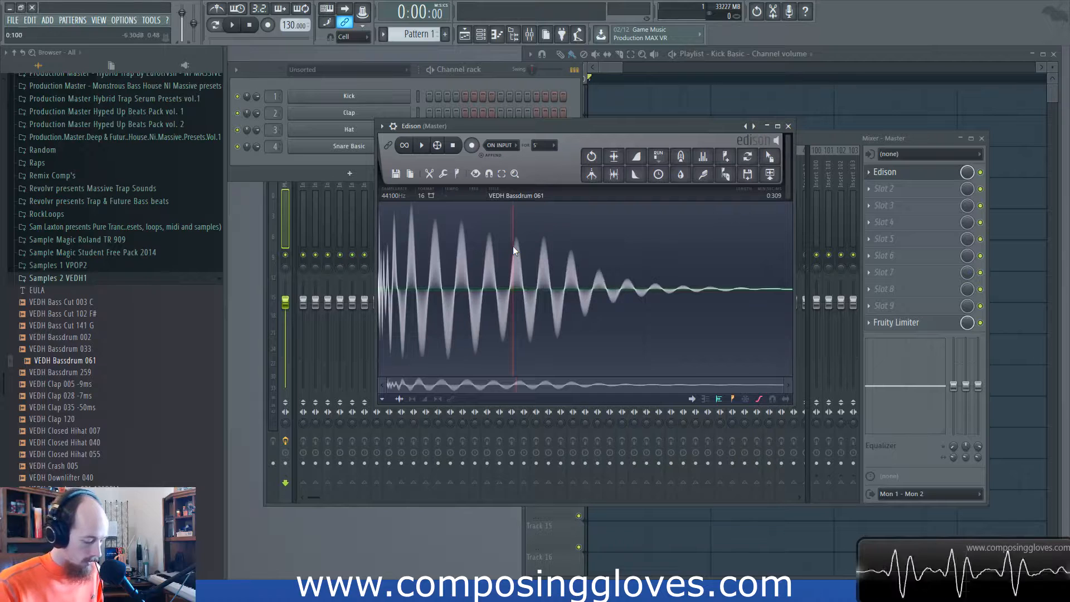
key(alt+r)
key(Return)
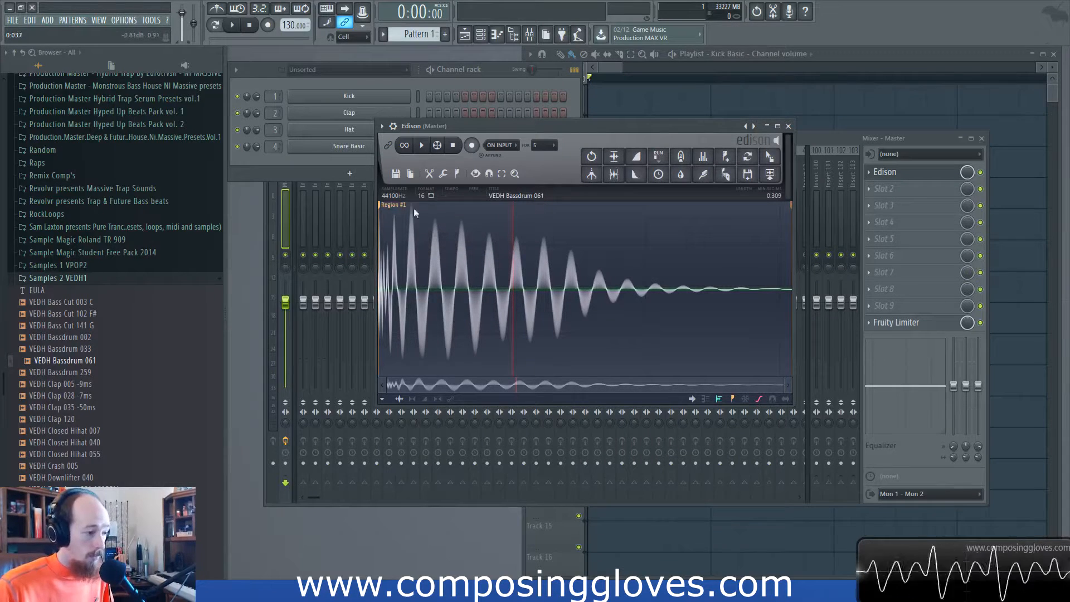
drag(383, 208, 604, 217)
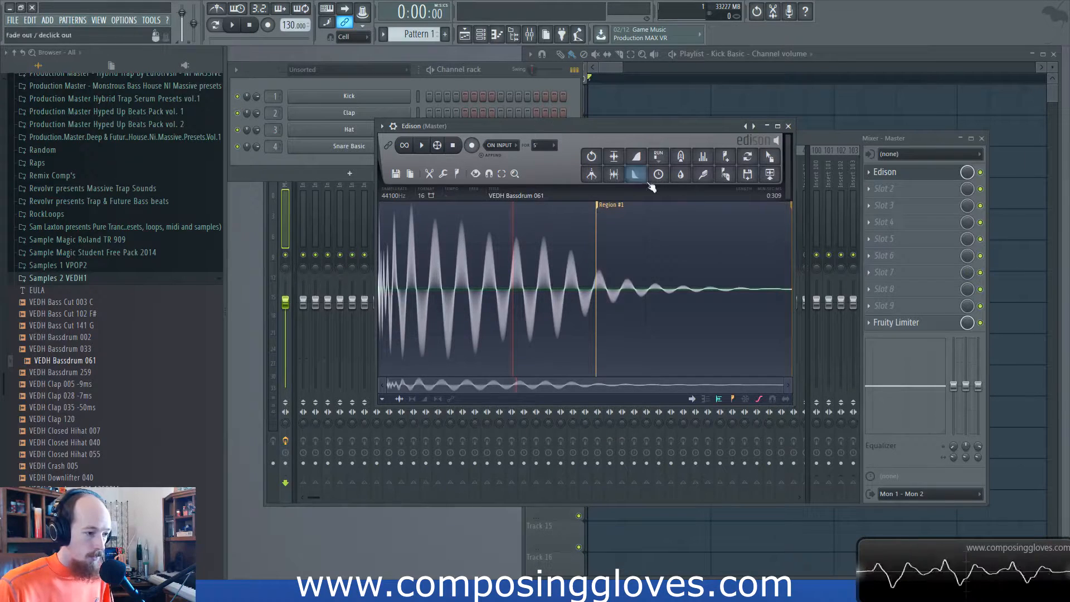
mouse_move(598, 215)
mouse_down()
mouse_move(637, 217)
mouse_move(618, 220)
mouse_up()
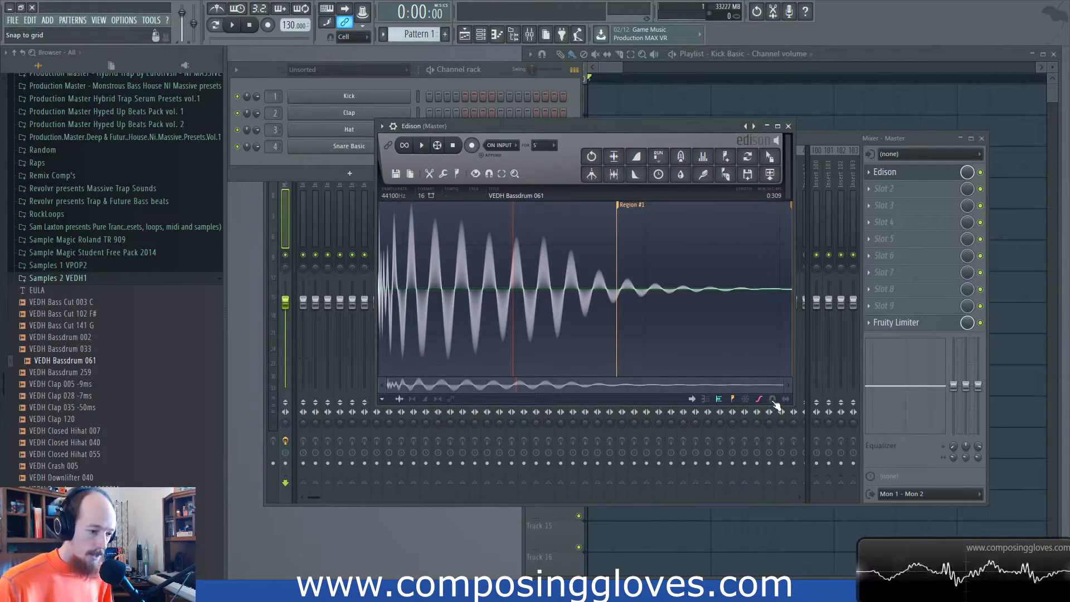
Step: Add another region in the middle of the bassdrum sample, spanning 0.066 to 0.126 seconds
click(467, 259)
drag(467, 259, 496, 263)
key(alt+r)
key(Return)
mouse_move(496, 214)
mouse_down()
mouse_move(561, 210)
mouse_move(509, 210)
mouse_move(546, 210)
mouse_up()
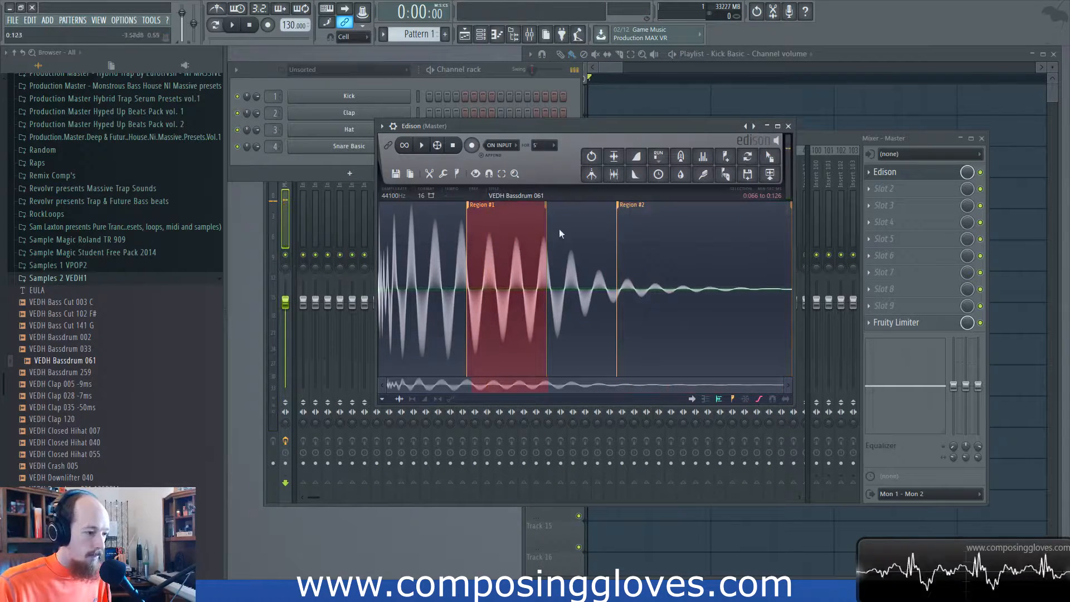
Step: Delete both regions from the bassdrum sample
right_click(619, 204)
click(631, 217)
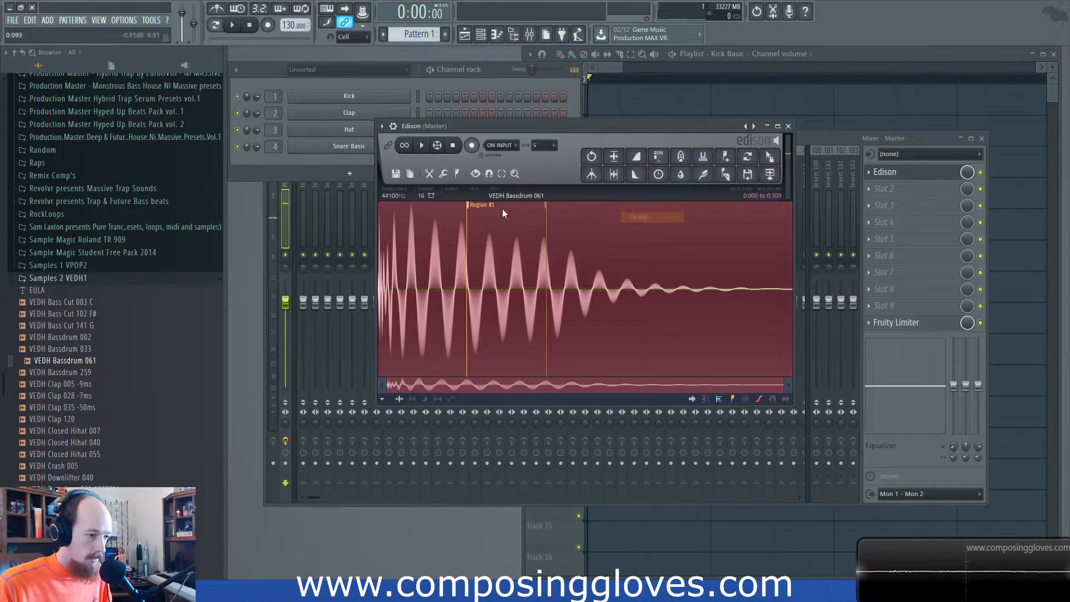
right_click(469, 204)
click(480, 218)
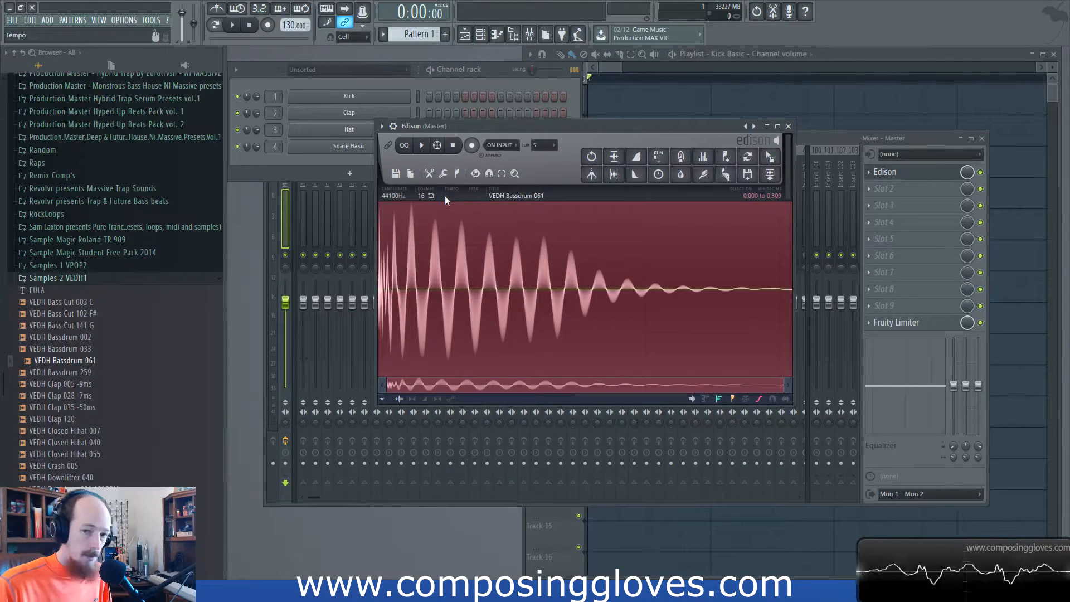
Step: Set Edison's piano keyboard preview link to Note preview and accept the settings
click(397, 174)
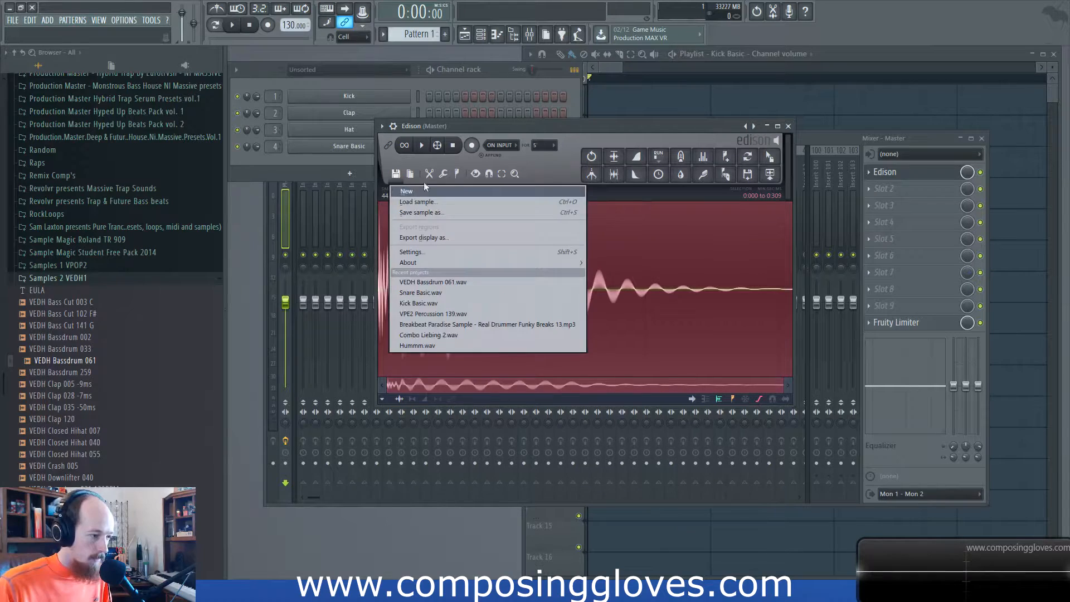
click(437, 252)
click(564, 278)
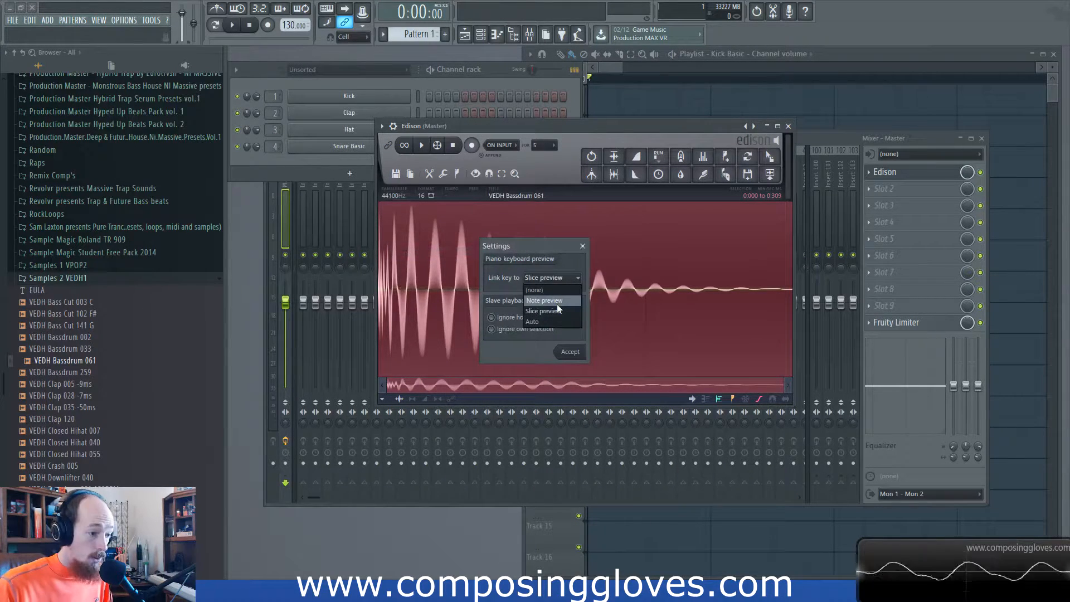
click(557, 302)
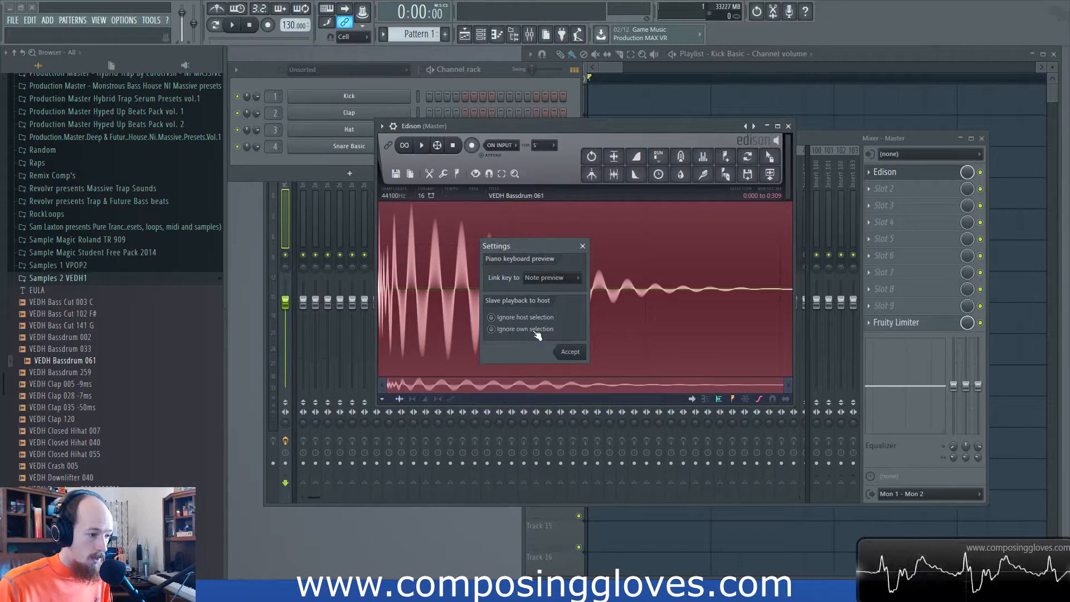
click(577, 359)
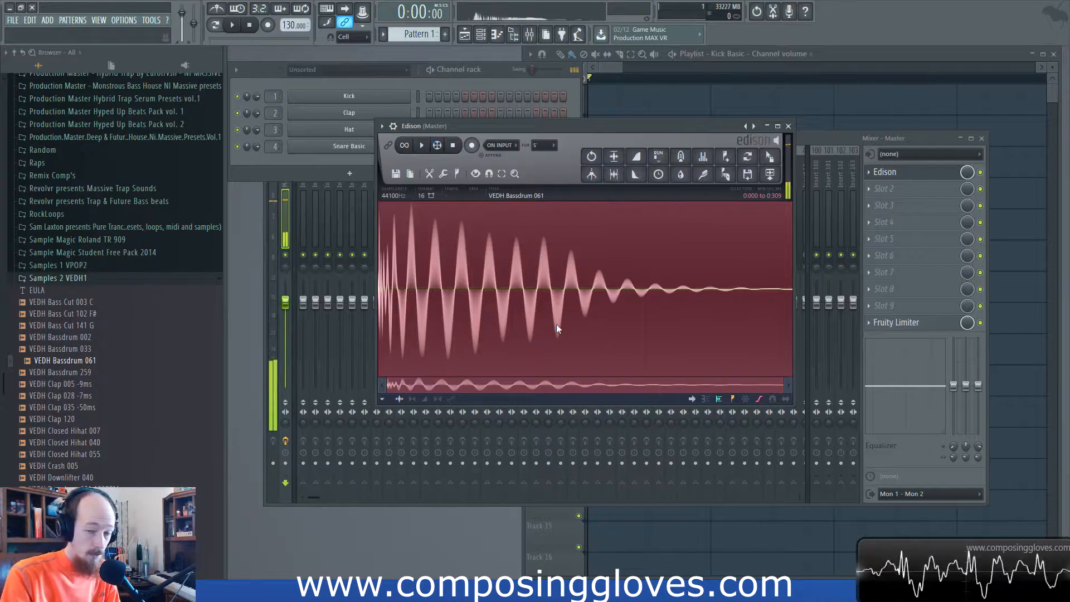
Step: Replace the Kick channel's sample with the entire VEDH Bassdrum 061 sample from Edison
drag(520, 132, 549, 116)
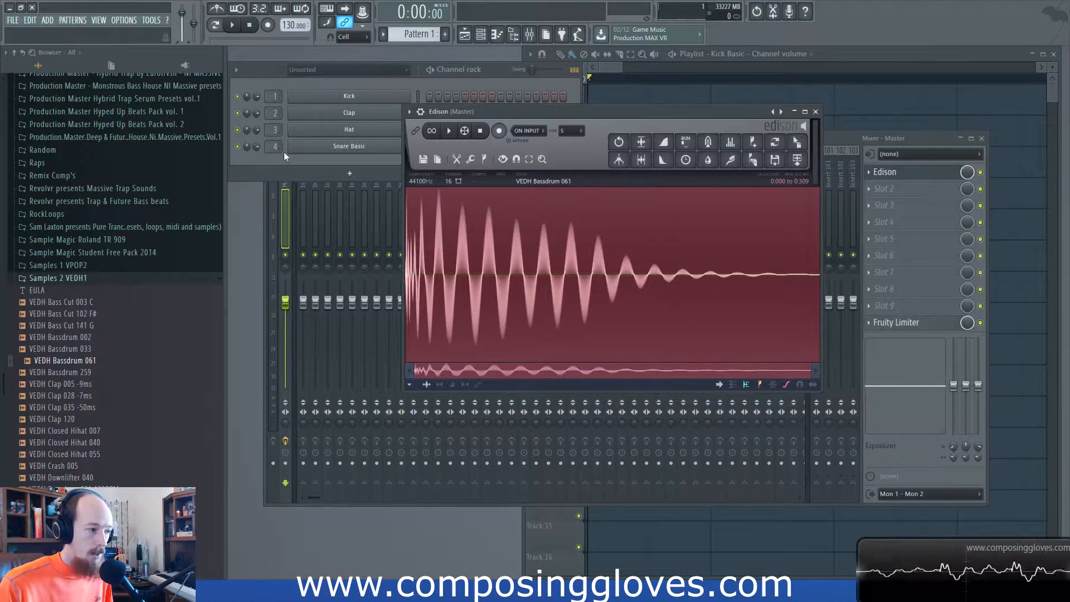
click(349, 97)
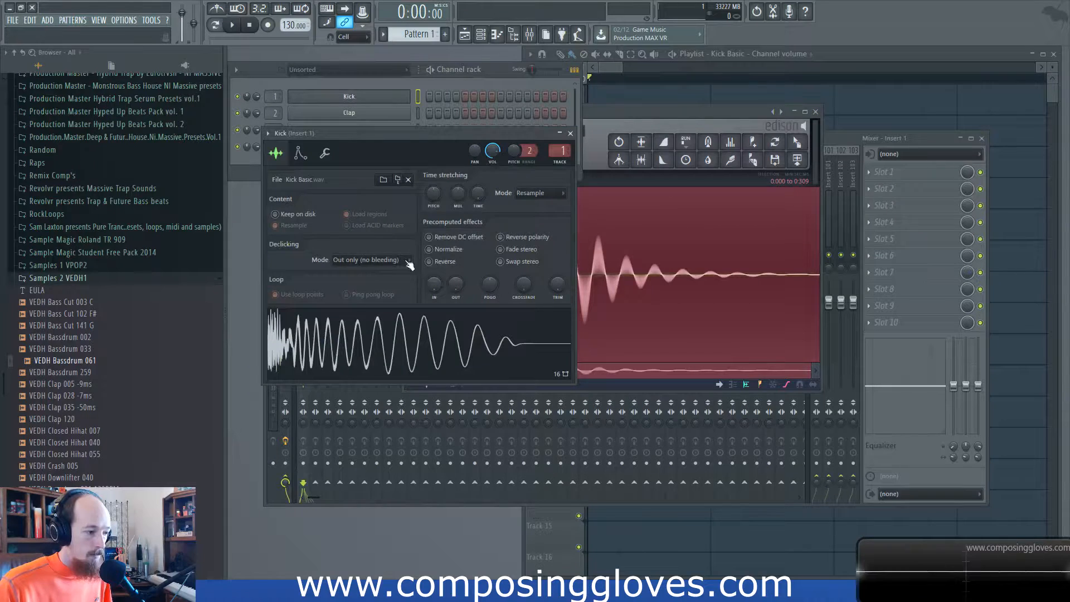
click(745, 115)
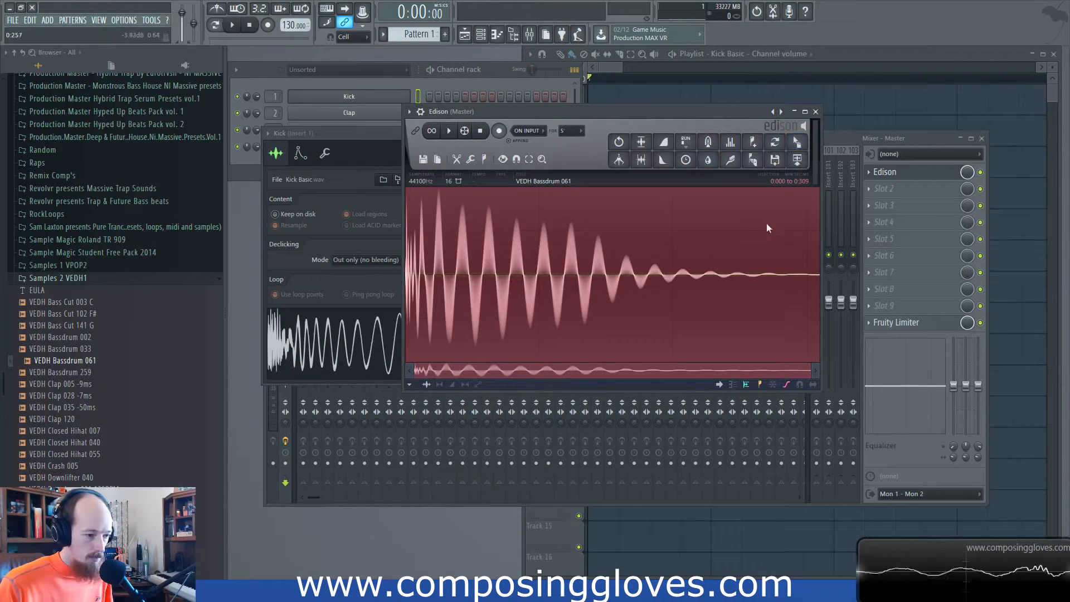
drag(750, 244, 566, 266)
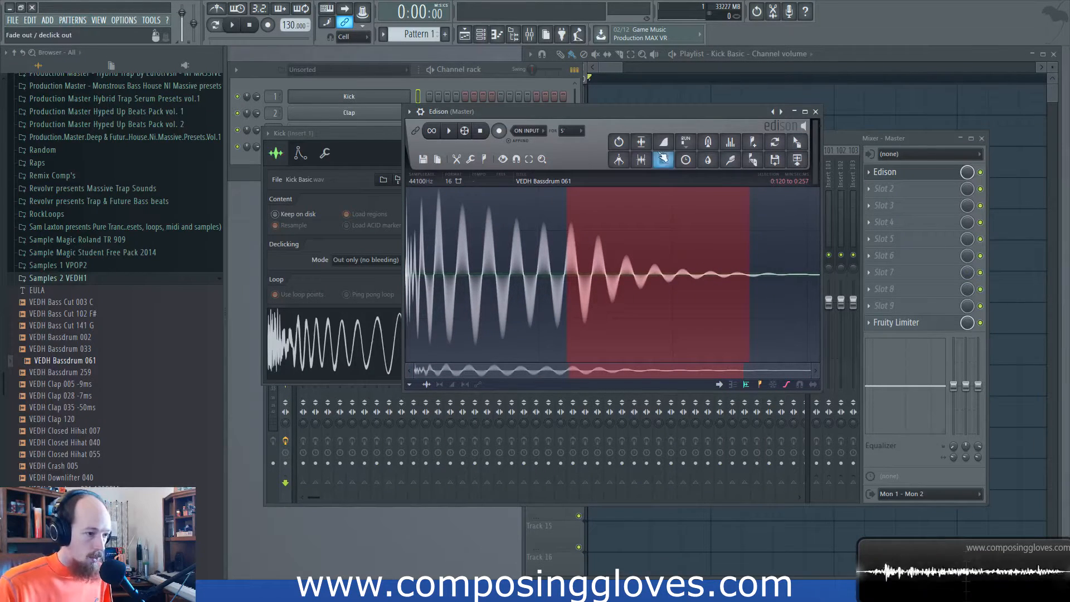
key(ctrl+a)
drag(798, 143, 374, 360)
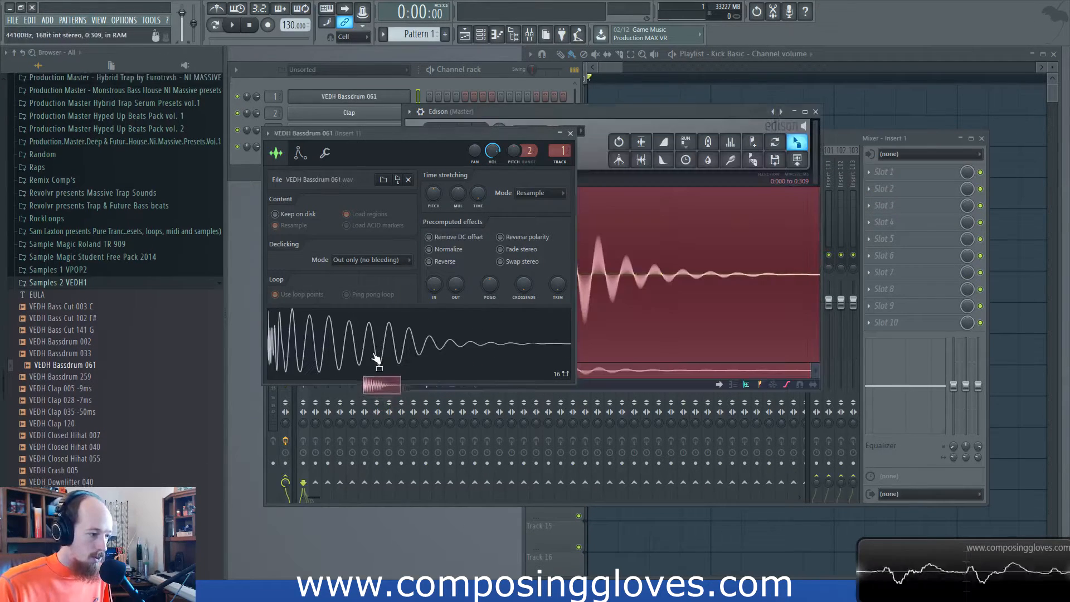
Step: Move the bassdrum channel's window aside and add a new Slicex channel to the channel rack
drag(398, 132, 446, 129)
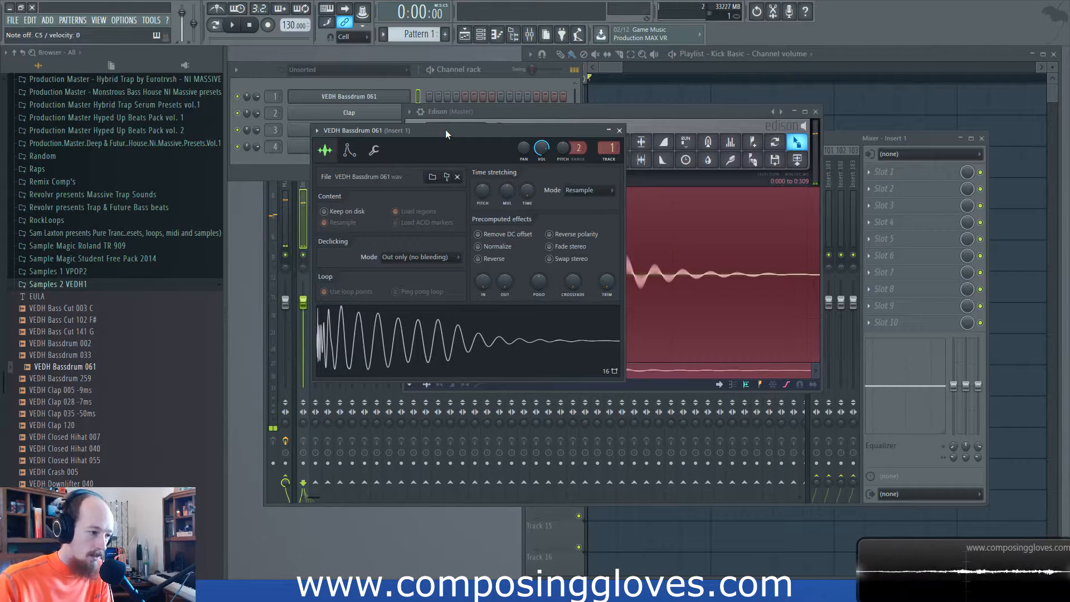
drag(446, 129, 594, 99)
click(281, 163)
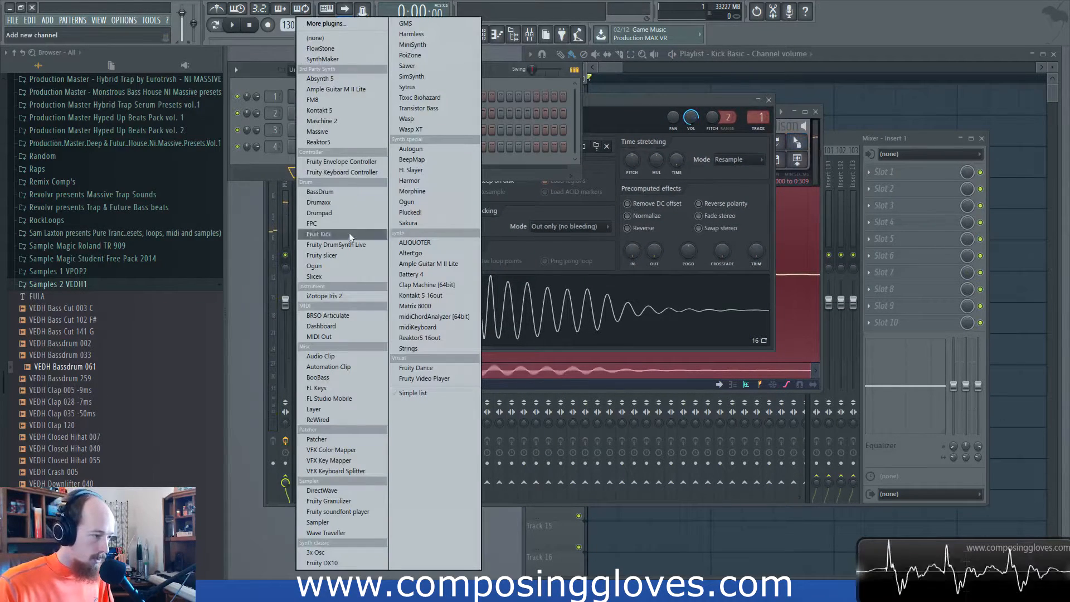
click(353, 277)
drag(452, 102, 564, 95)
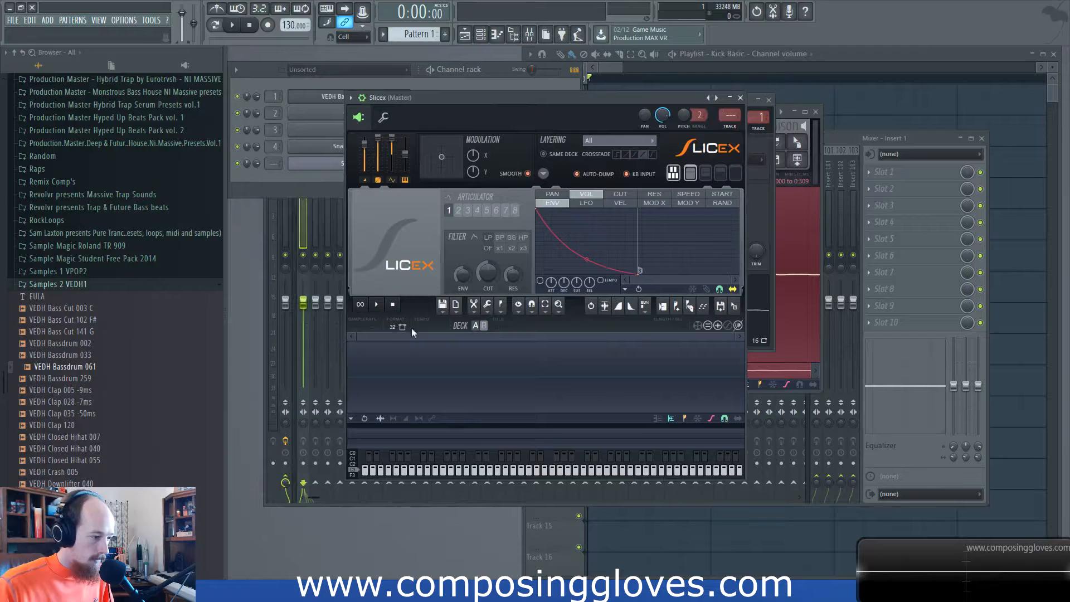
Step: Look through Slicex's sample file options, then close Slicex and the bassdrum channel's window
click(443, 305)
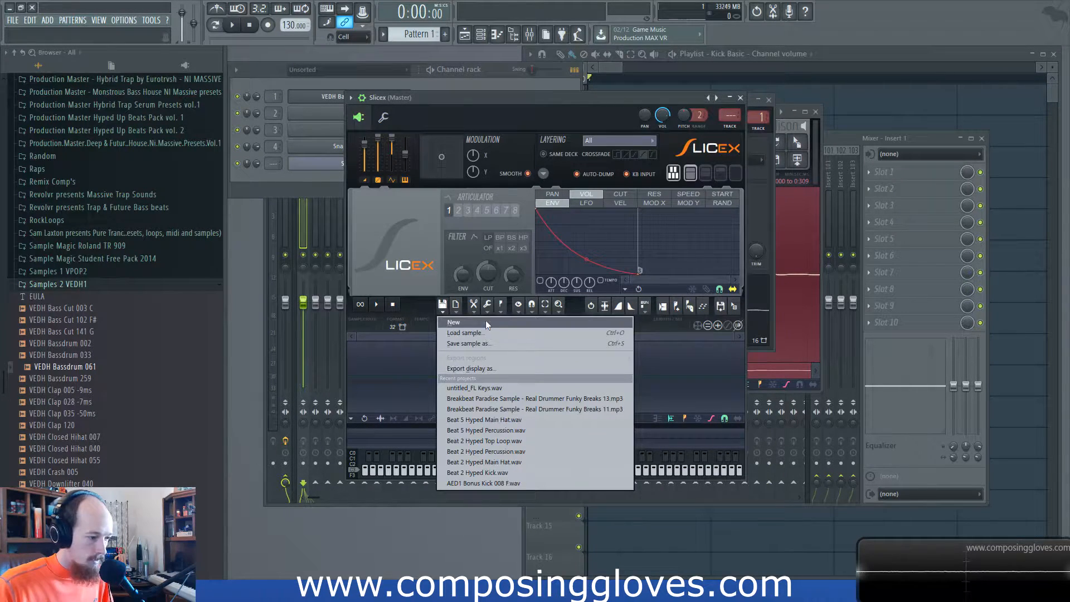
mouse_move(459, 310)
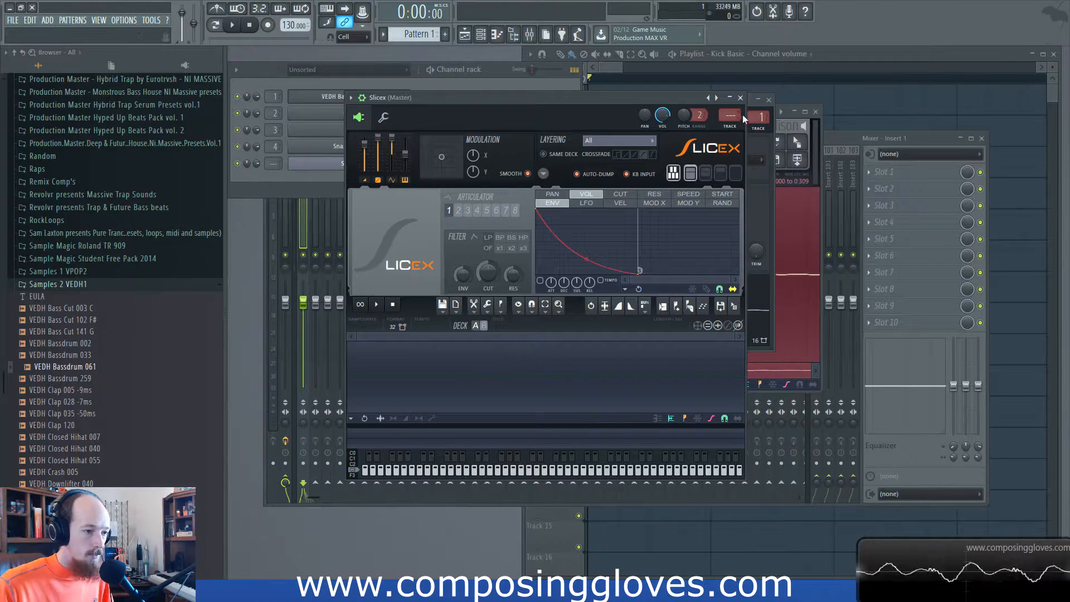
click(741, 97)
click(701, 106)
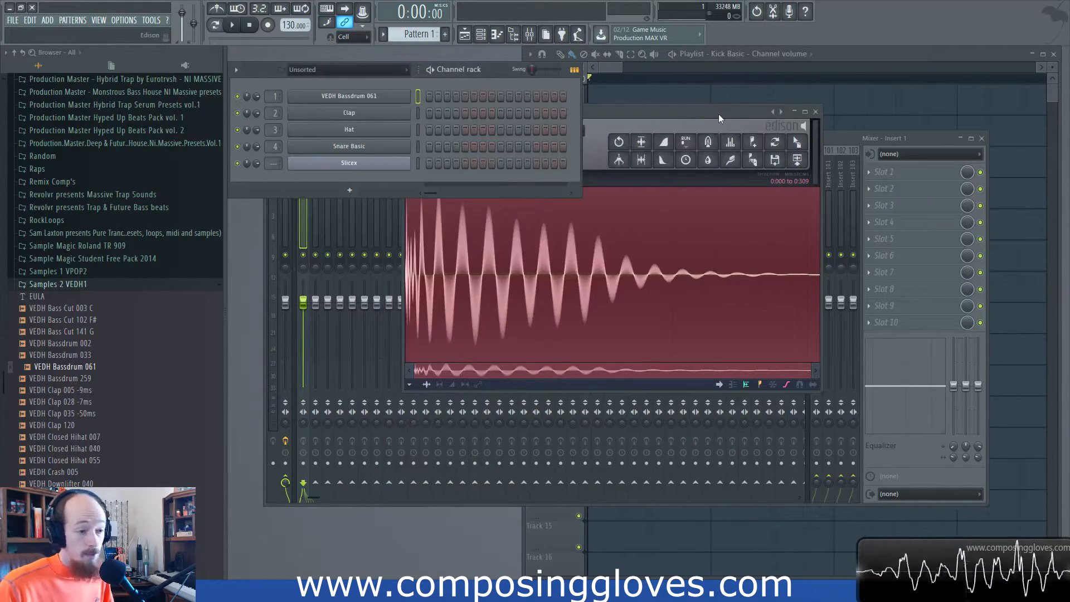
Step: Load the Clap And Slirp loop from the synchrofunk library's Synchro-Funk Loops Beats folder into Edison
drag(718, 113, 683, 122)
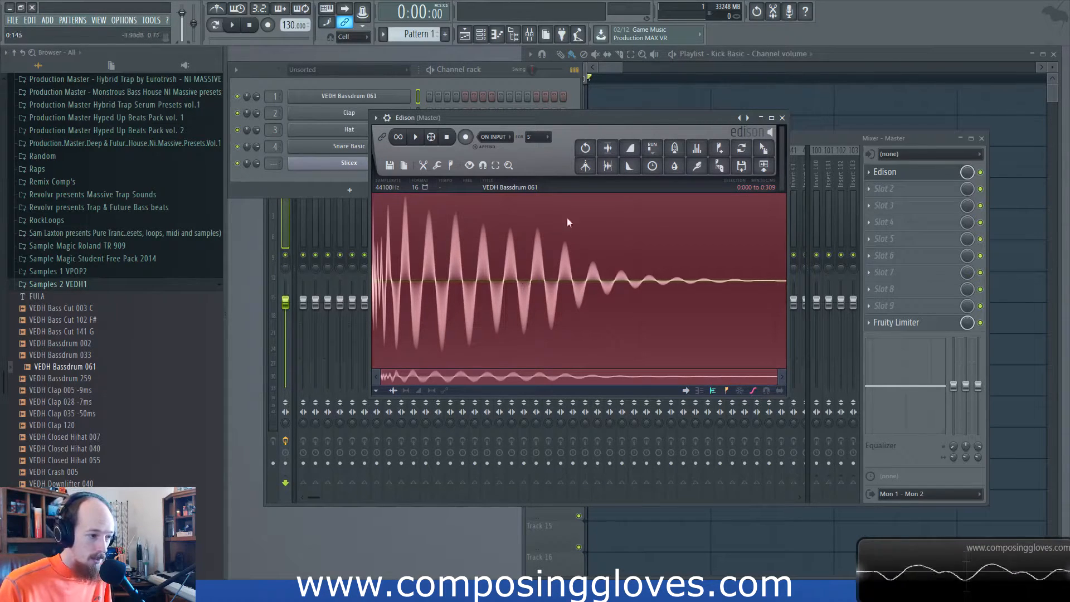
scroll(136, 292, down, 3)
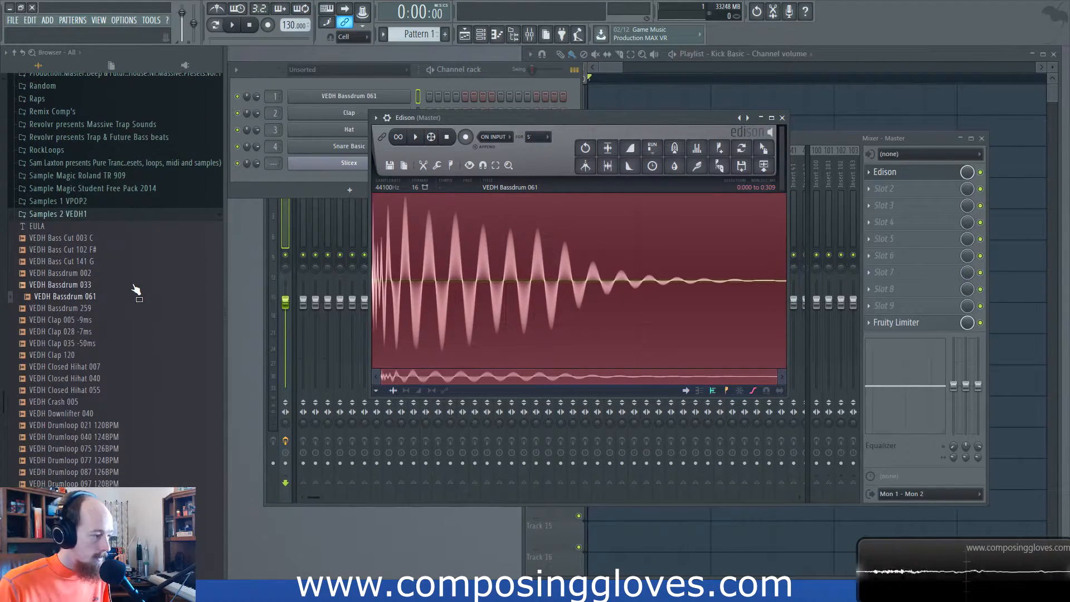
click(102, 218)
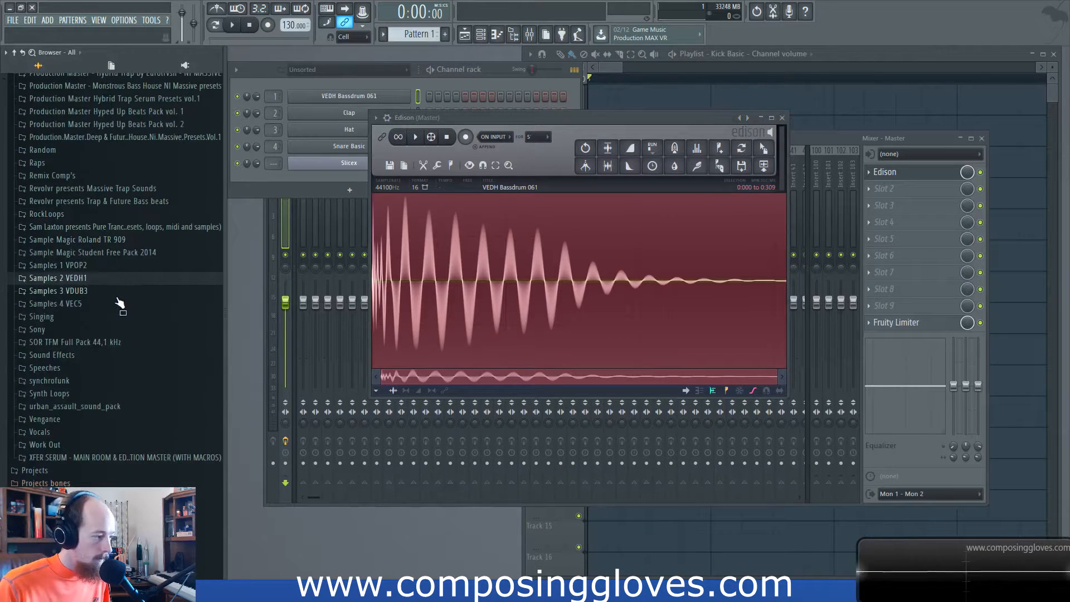
click(139, 384)
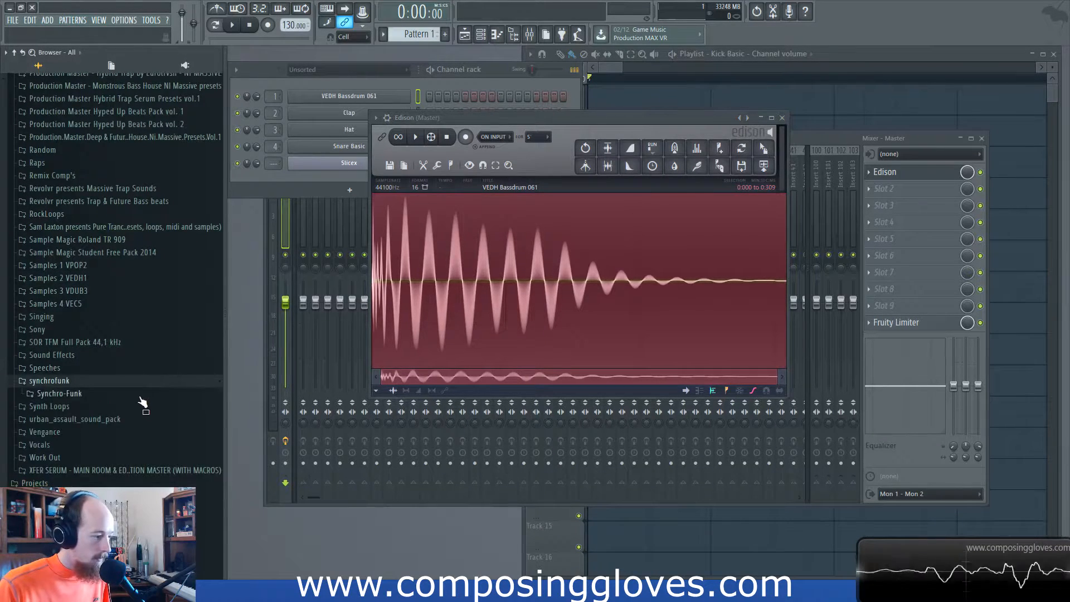
click(141, 395)
click(141, 411)
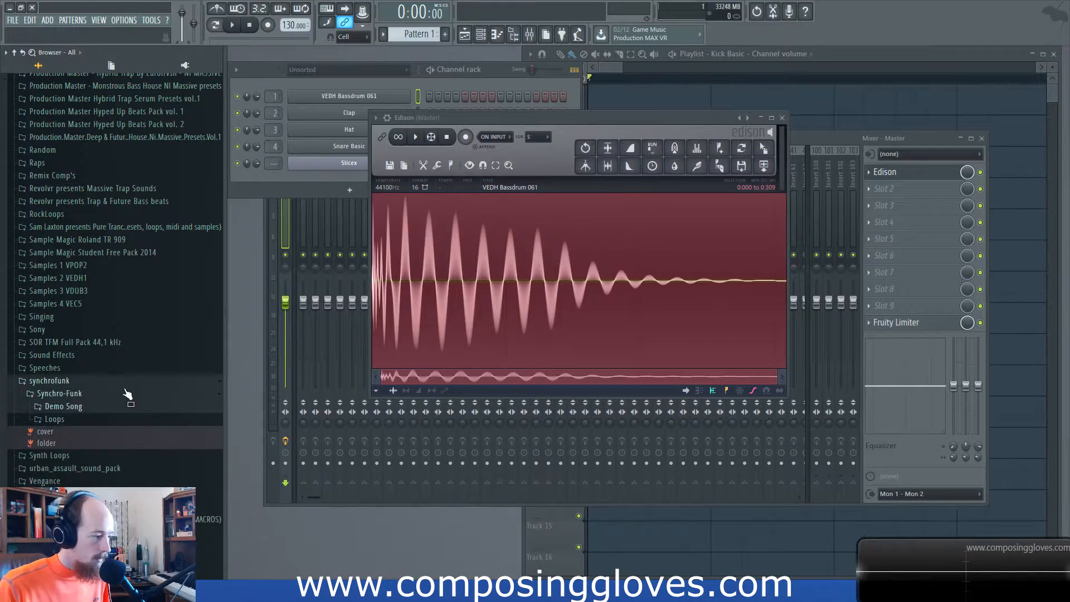
click(78, 421)
click(63, 444)
drag(79, 422, 506, 313)
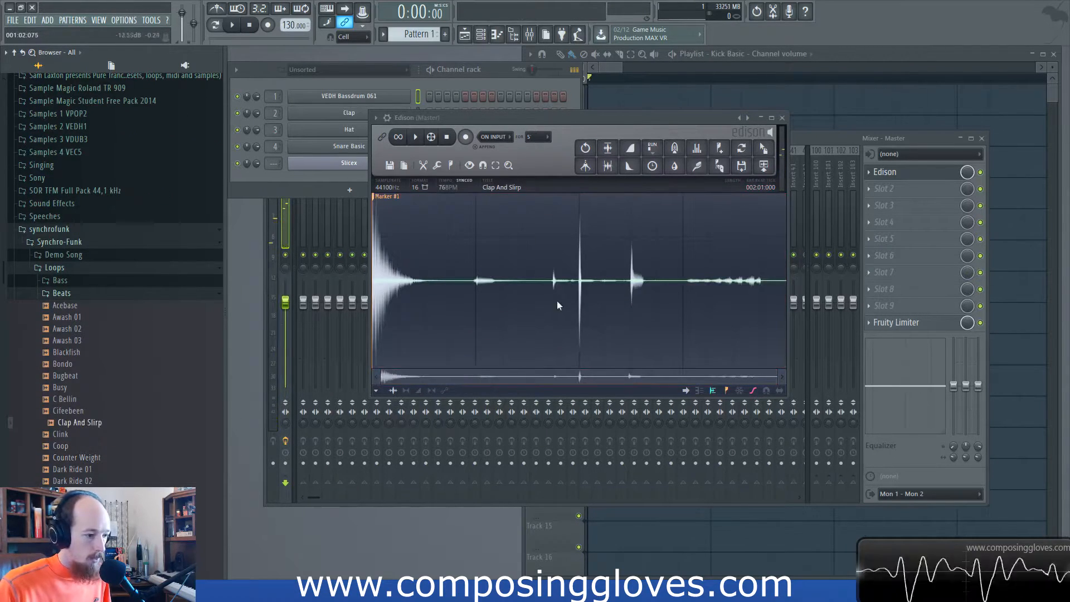
Step: Send the tall central spike of the loop, 001:02:095 to 001:03:002, to a new sampler channel
drag(578, 279, 586, 280)
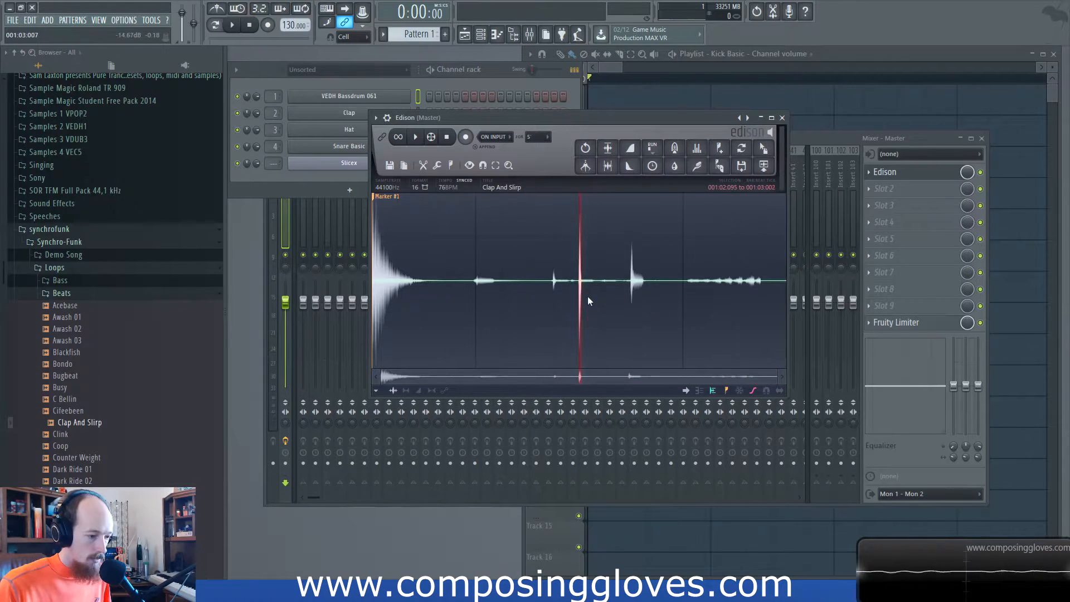
scroll(588, 296, up, 2)
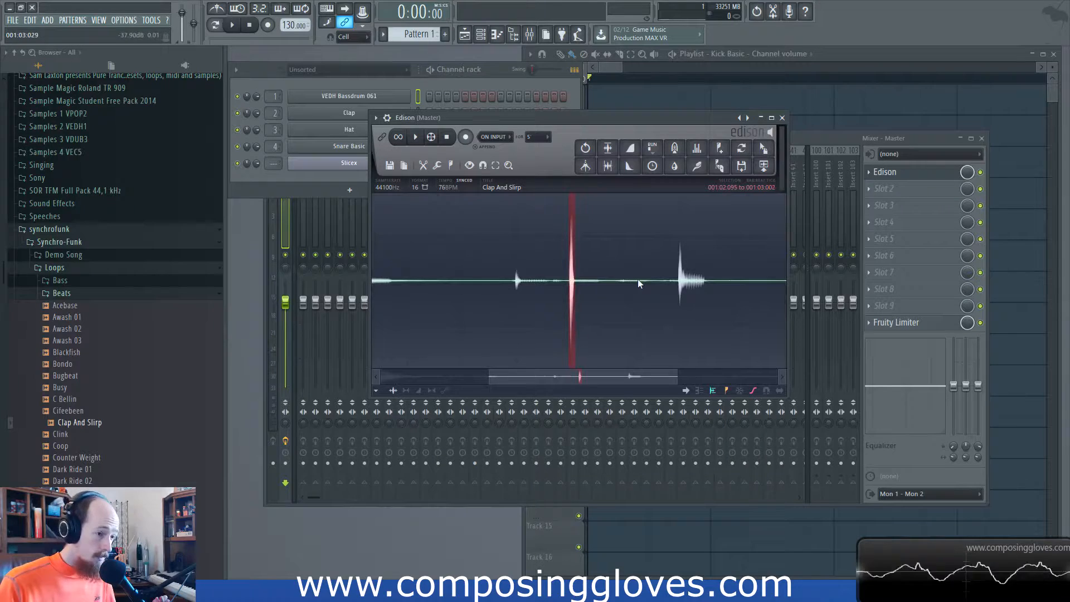
drag(697, 166, 381, 179)
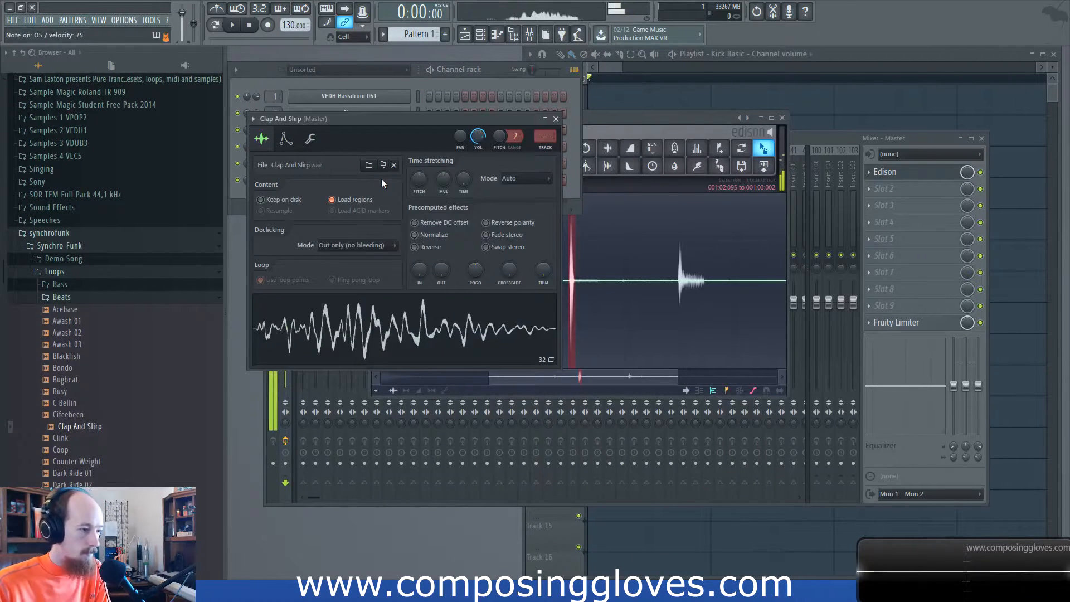
Step: Select the hit that follows the tall central spike in Edison, from 001:03:043 to 001:03:060
right_click(726, 275)
drag(706, 274, 668, 276)
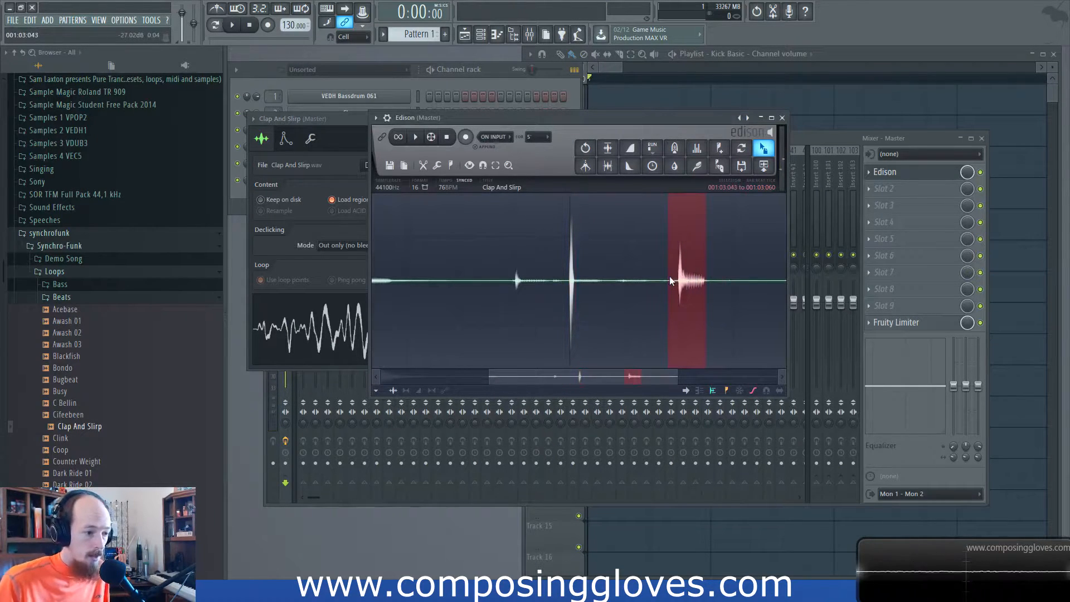
scroll(670, 276, down, 3)
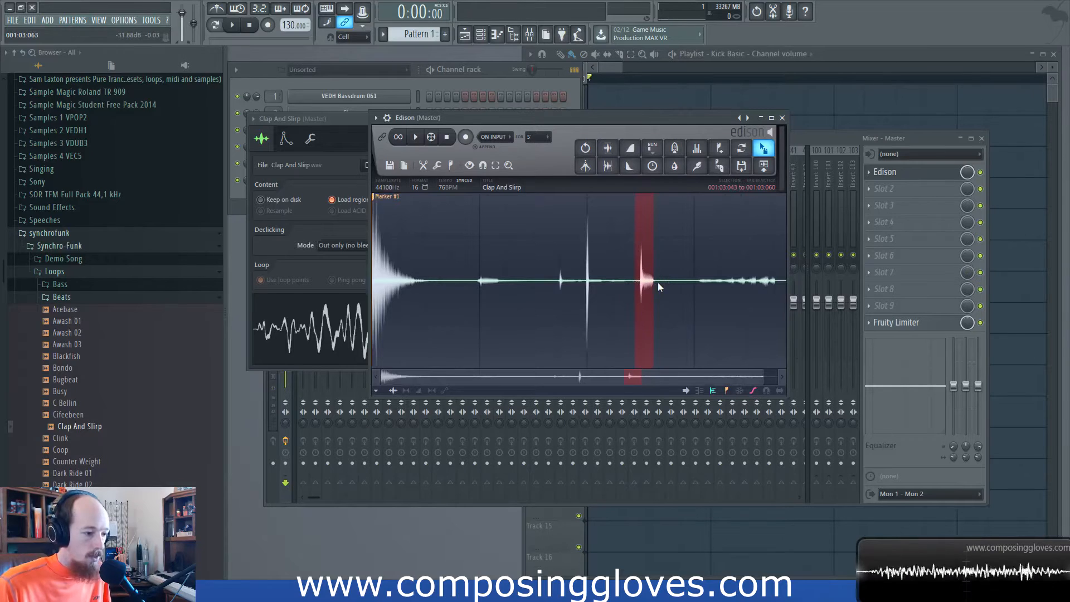
Step: Add a region around the small hit before the tall central spike, from 001:02:068 to 001:02:077
click(560, 283)
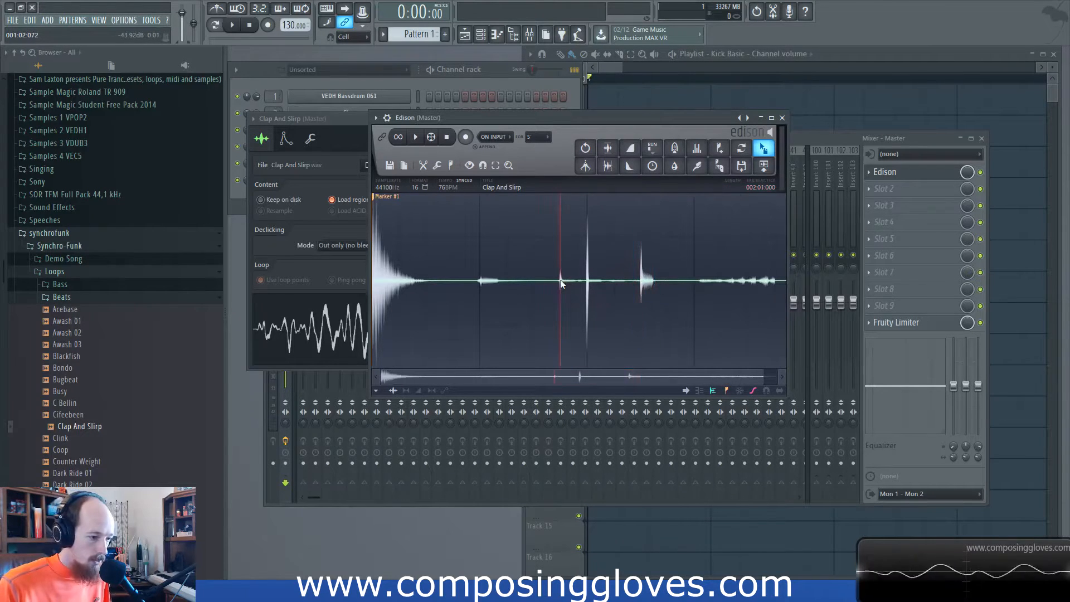
drag(557, 284, 566, 286)
key(alt+r)
key(Return)
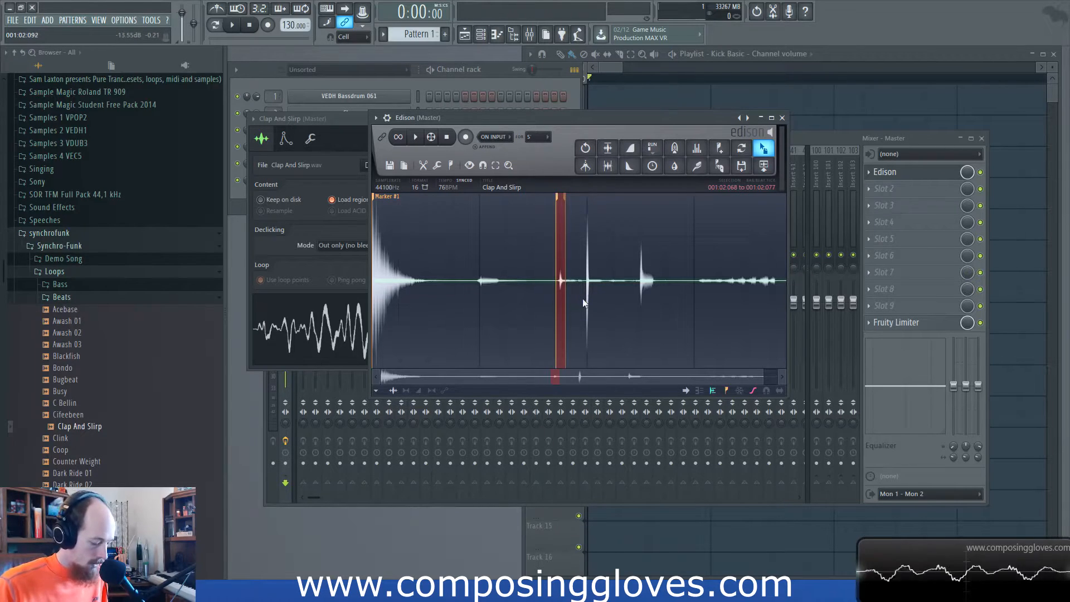
Step: Add a region with the default name around the tall central spike, from 001:02:089 to 001:03:021
drag(580, 300, 622, 302)
key(alt+r)
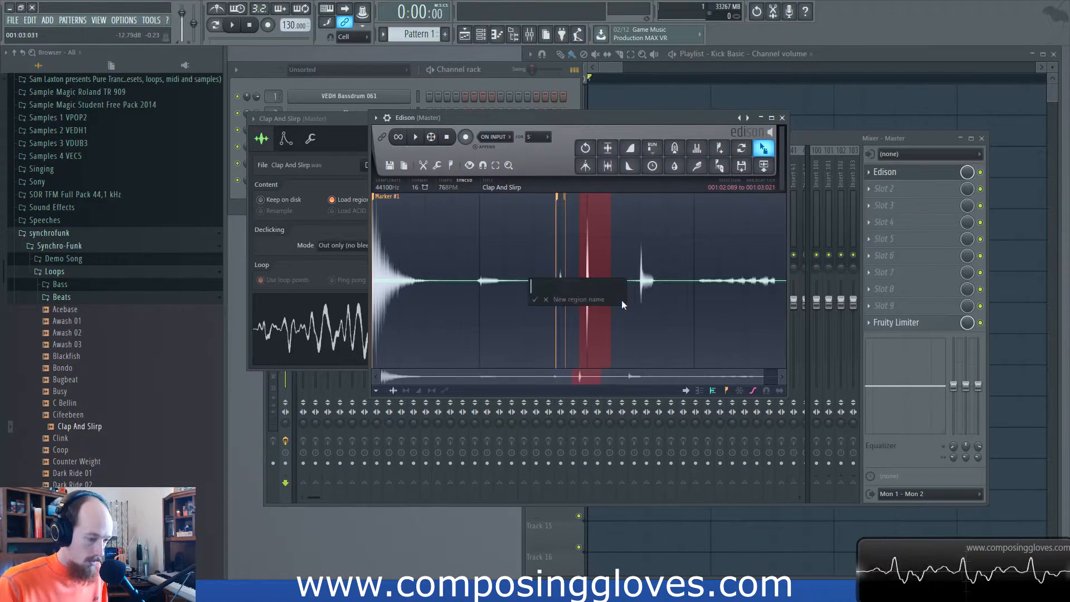
key(Return)
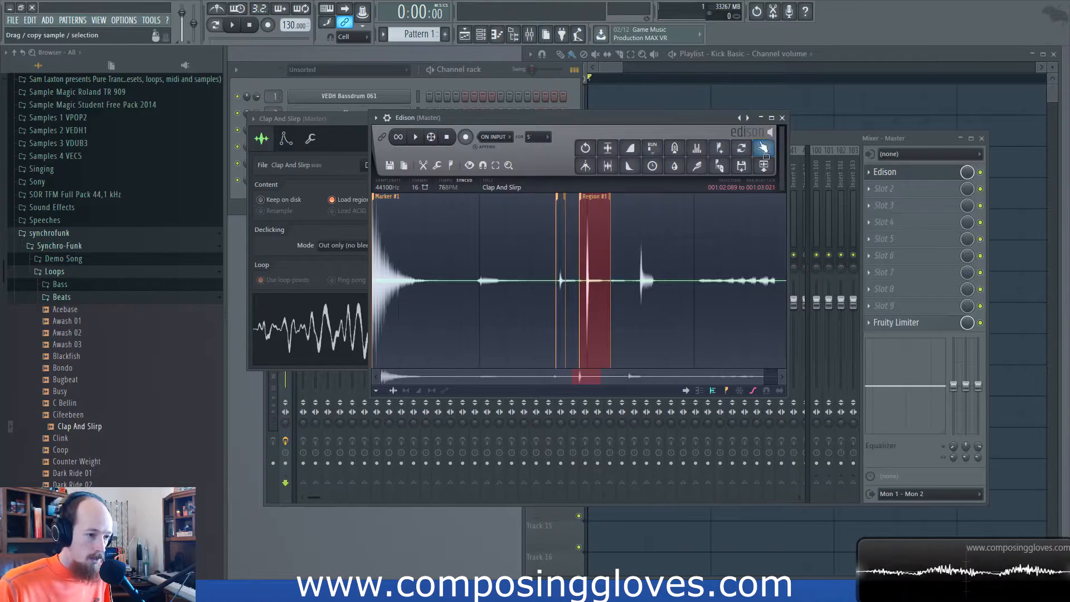
Step: Examine Edison's Export regions options for common use and sampler use
click(389, 166)
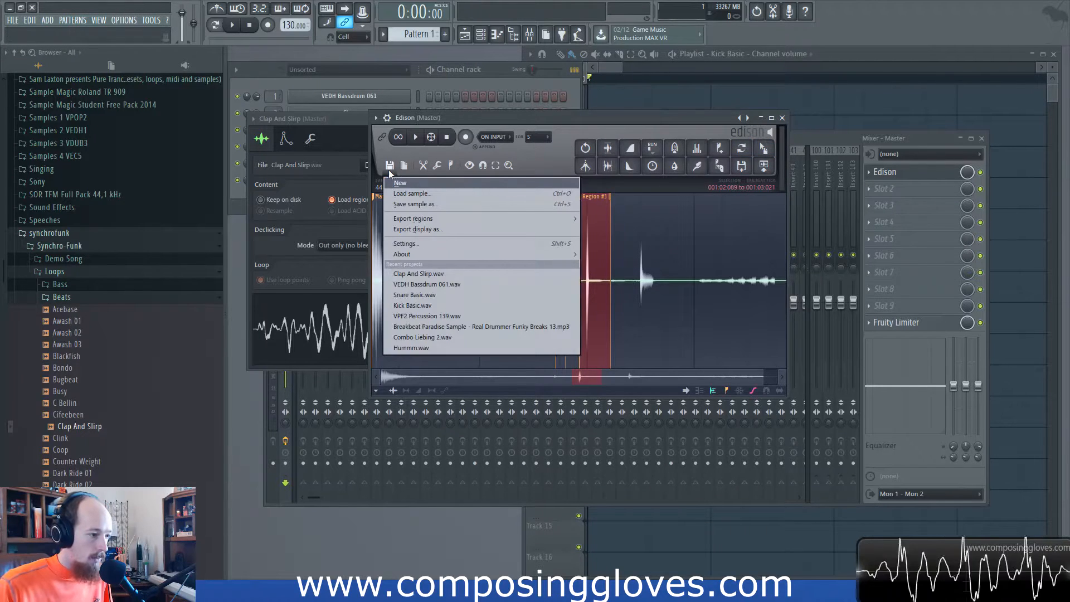
mouse_move(453, 216)
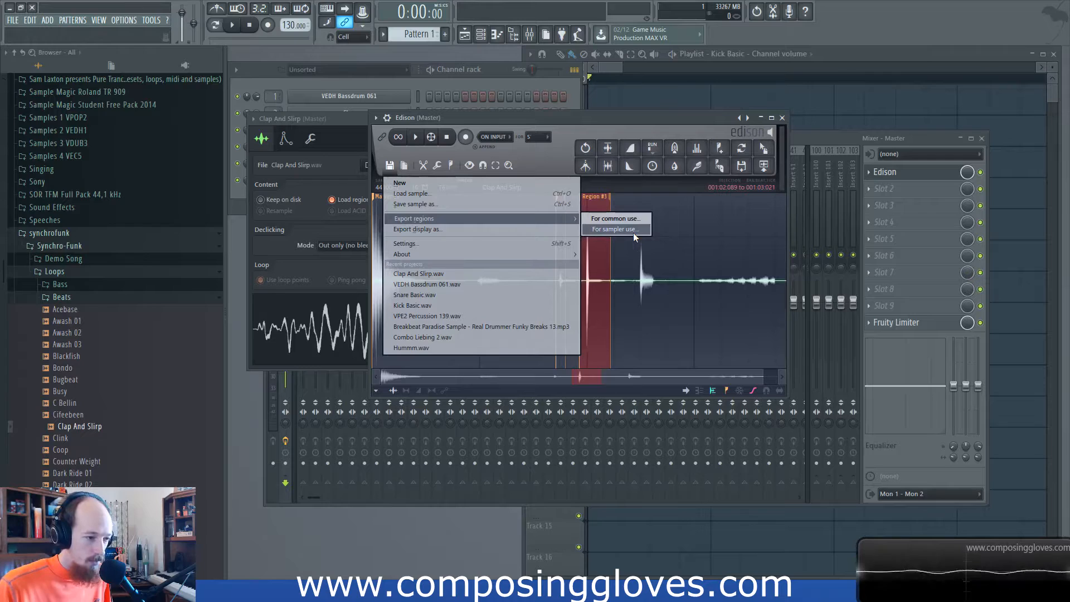
click(620, 125)
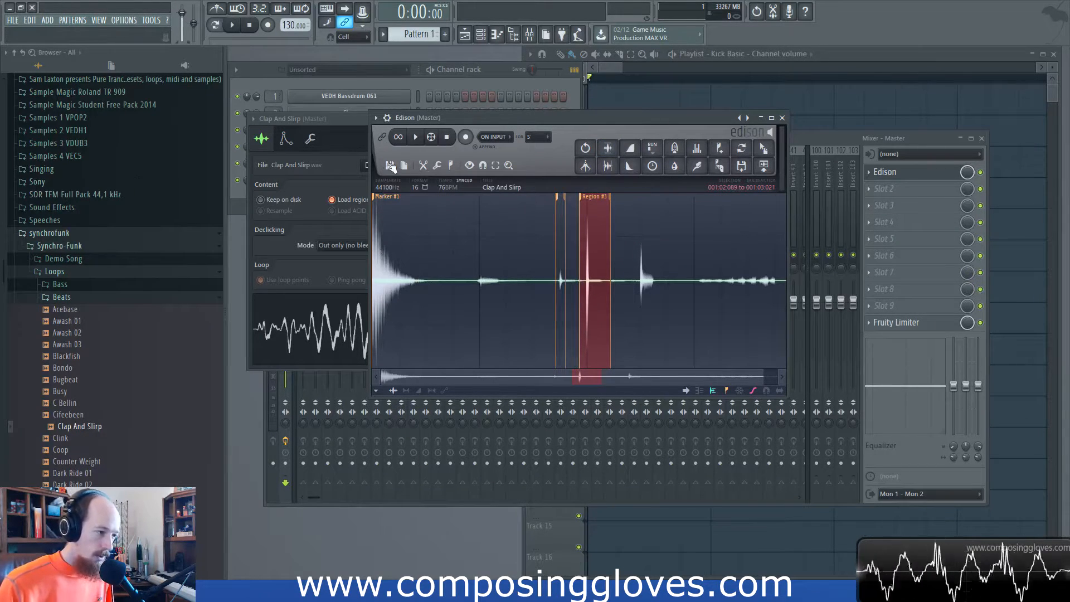
click(399, 178)
click(390, 165)
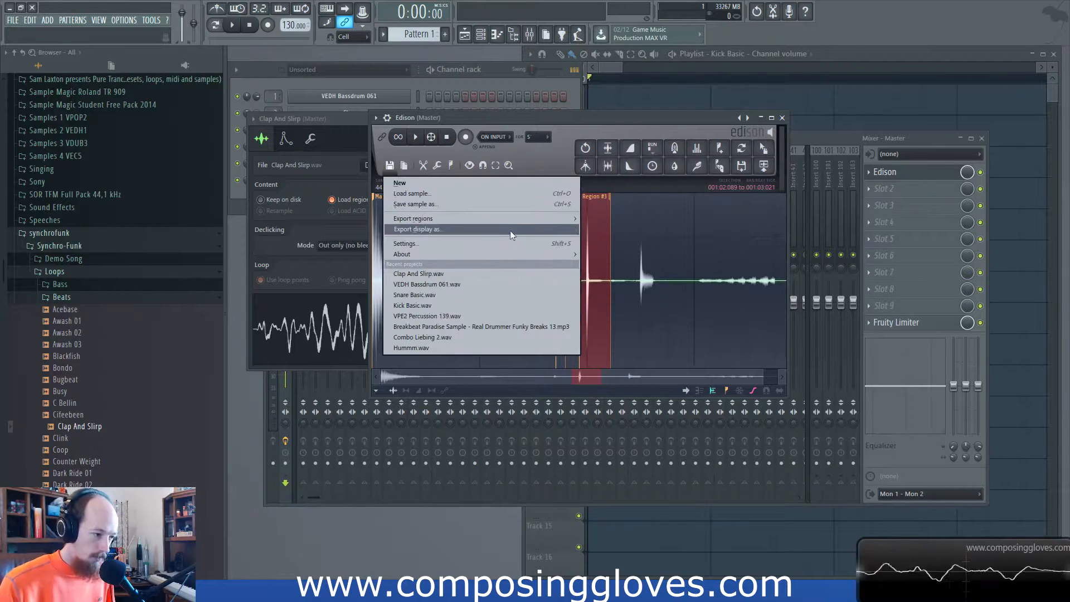
mouse_move(510, 222)
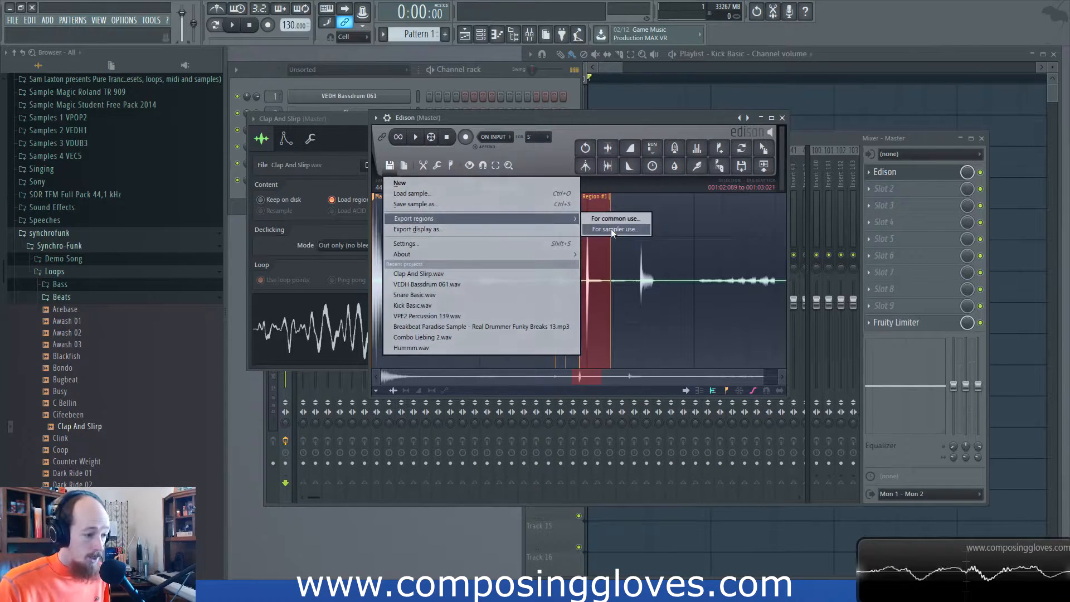
Step: Rename the region around the tall central spike to Click_A3
click(612, 229)
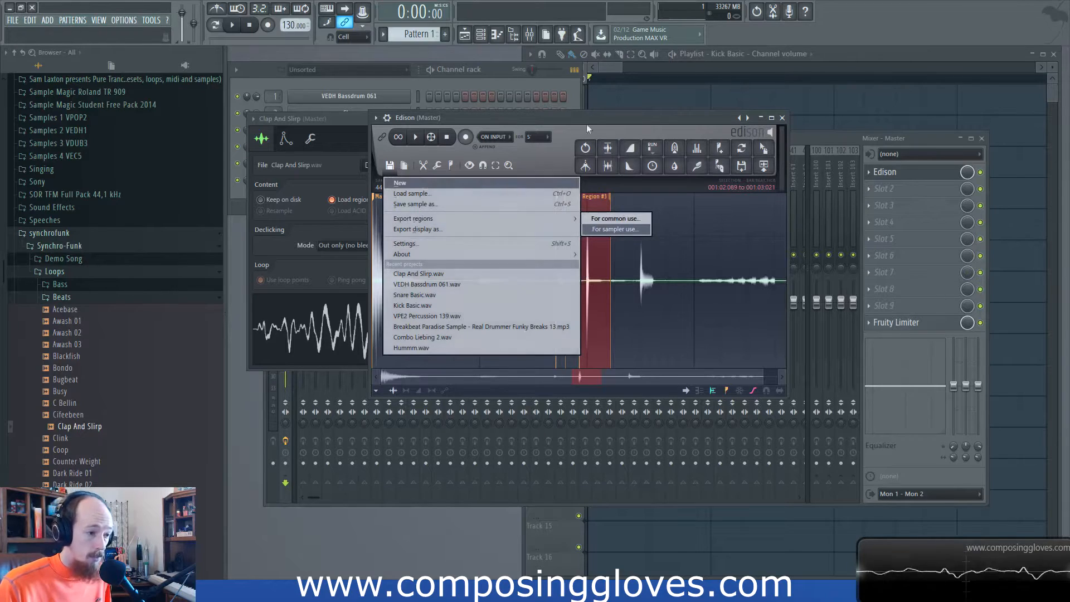
scroll(592, 206, up, 1)
scroll(593, 205, up, 1)
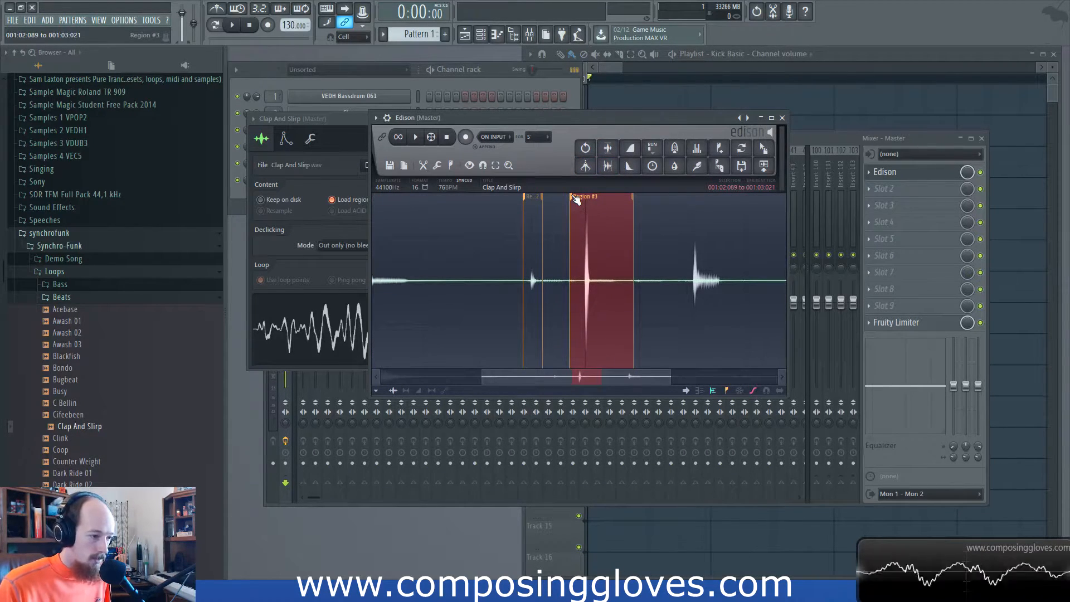
right_click(574, 199)
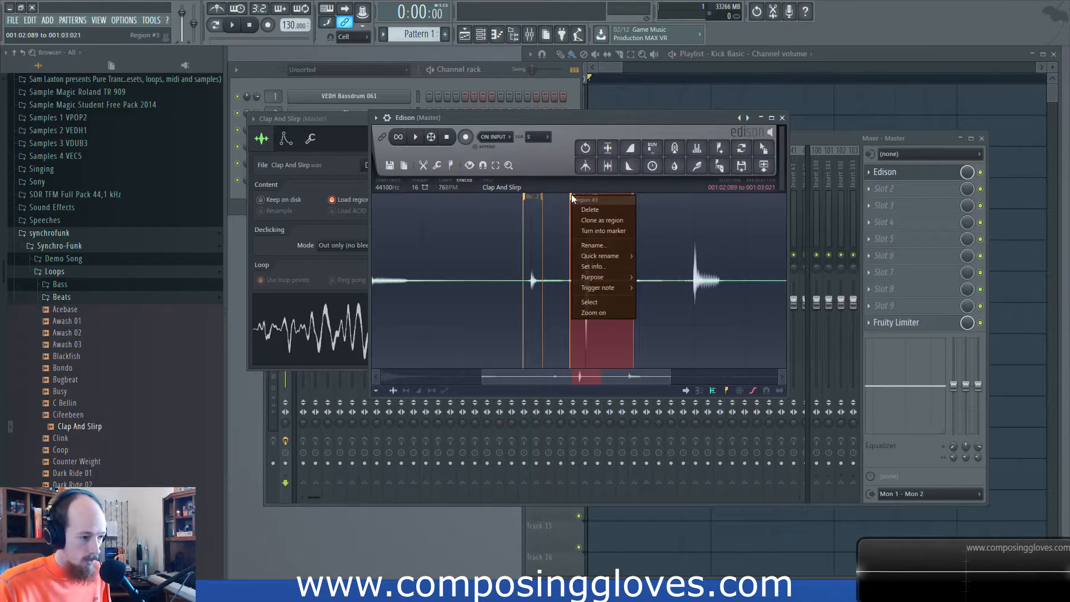
key(r)
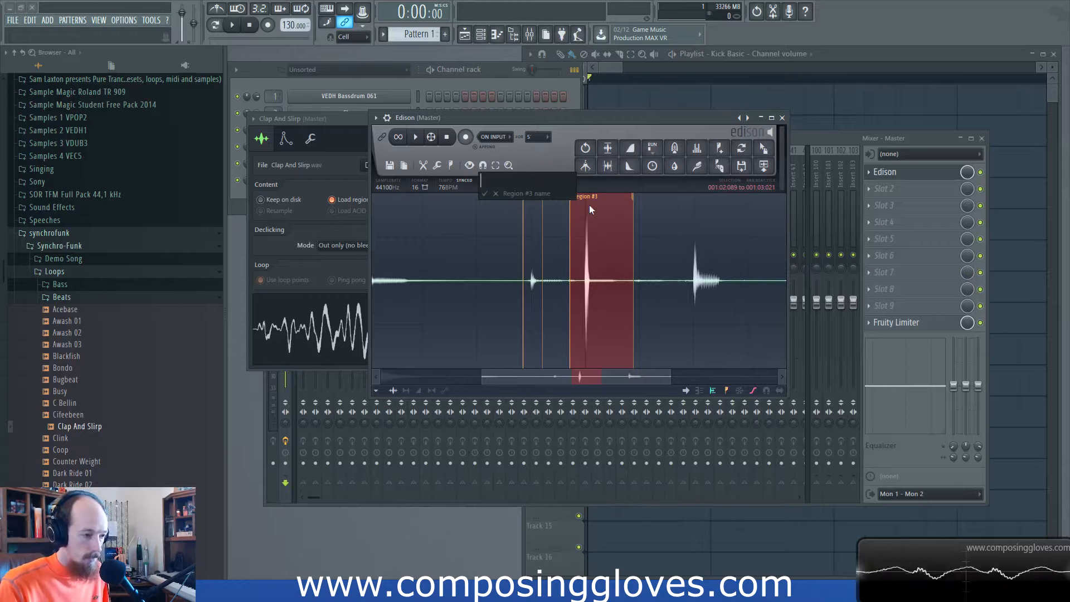
text(Ckap)
key(BackSpace)
key(BackSpace)
key(BackSpace)
text(lick )
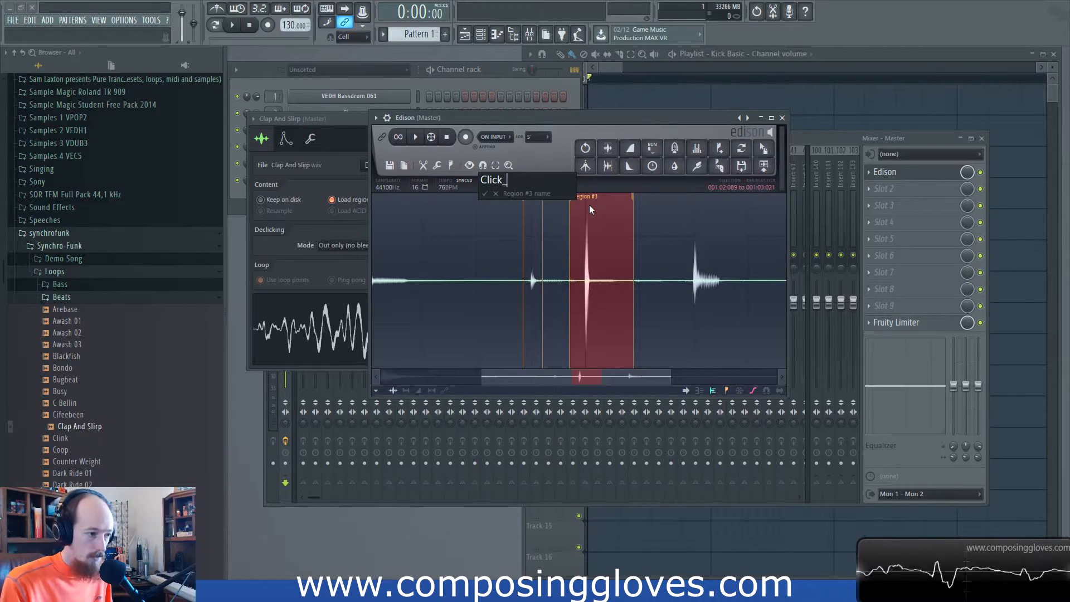
text(A3))
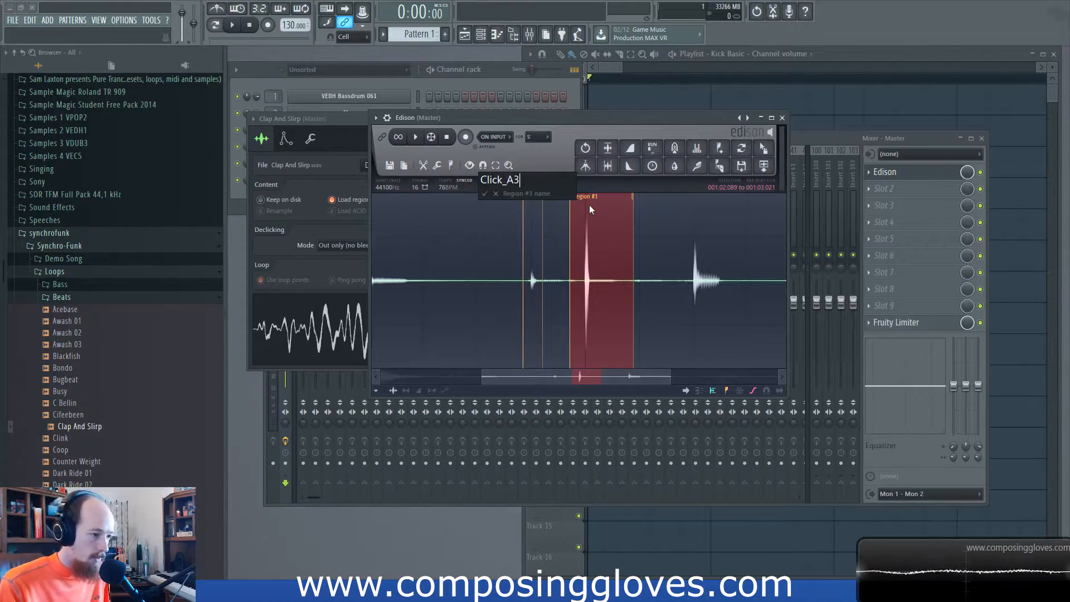
key(BackSpace)
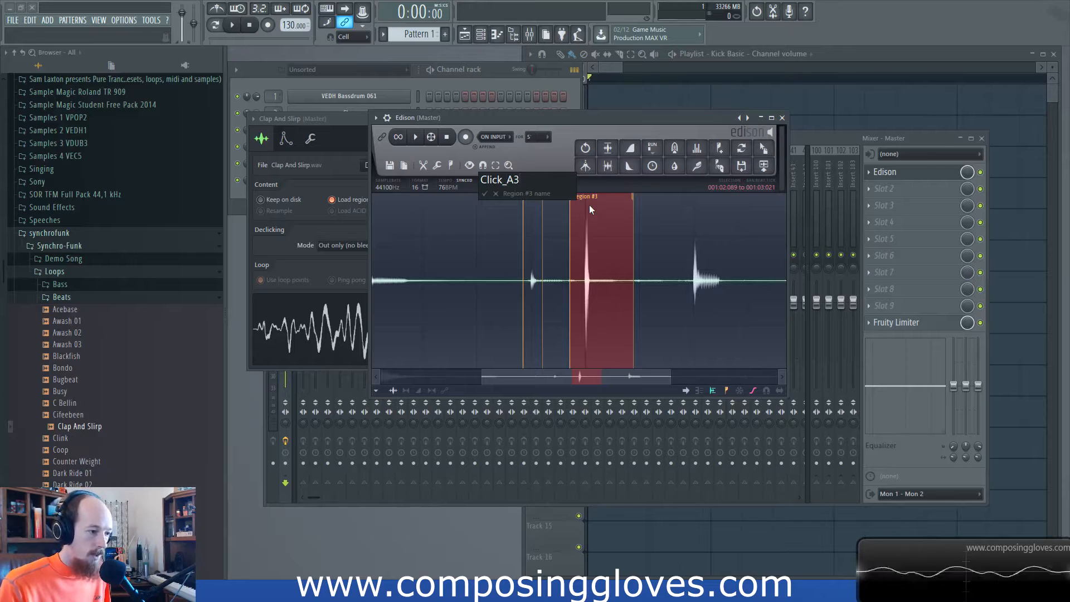
key(Return)
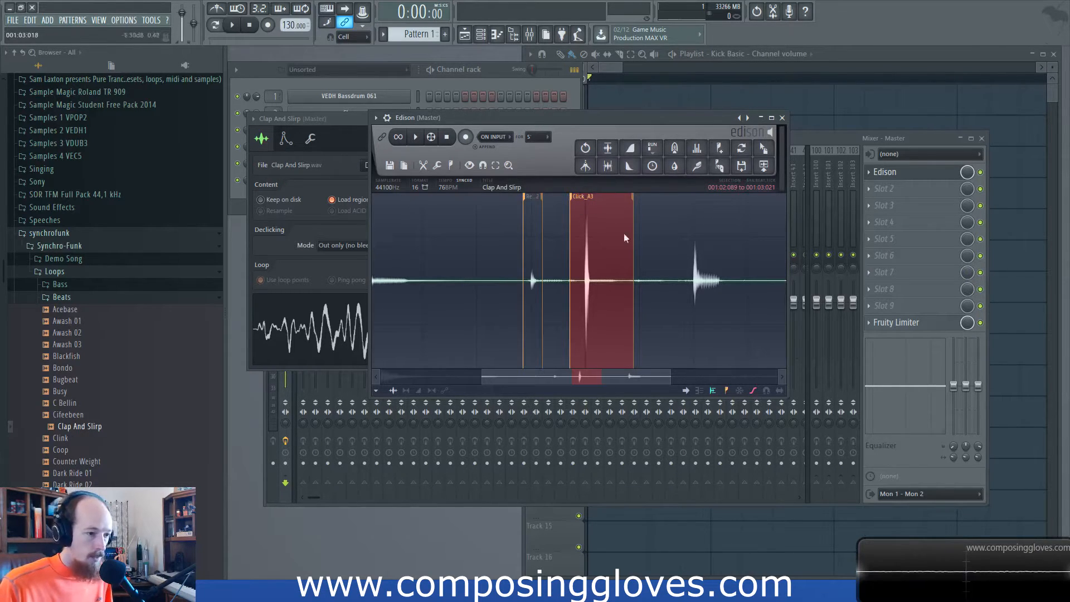
scroll(572, 201, down, 2)
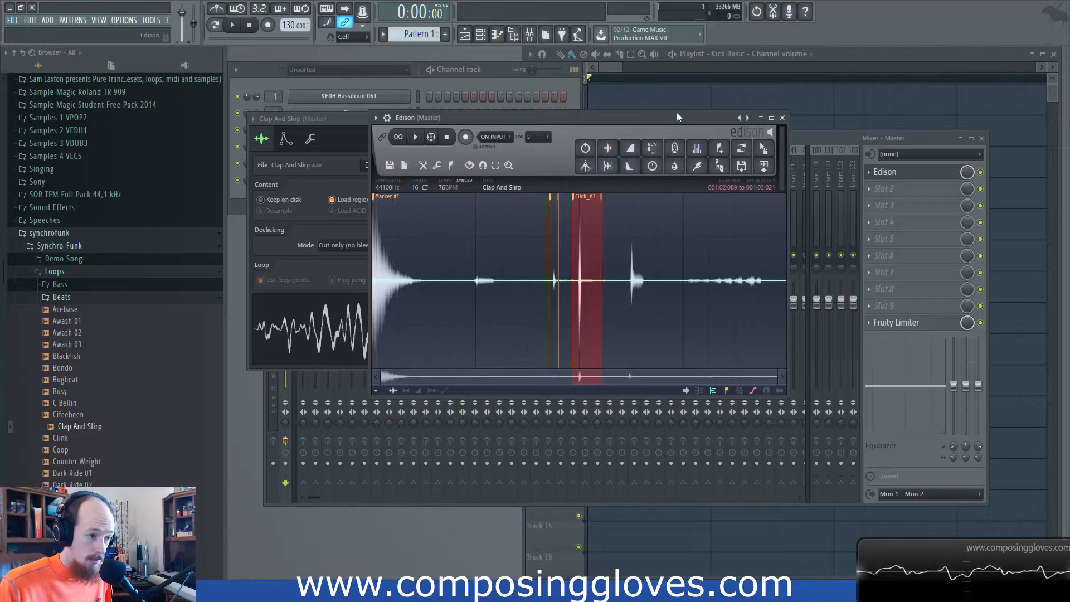
Step: Reposition the Edison window and bring the Playlist up directly behind it
drag(674, 118, 637, 150)
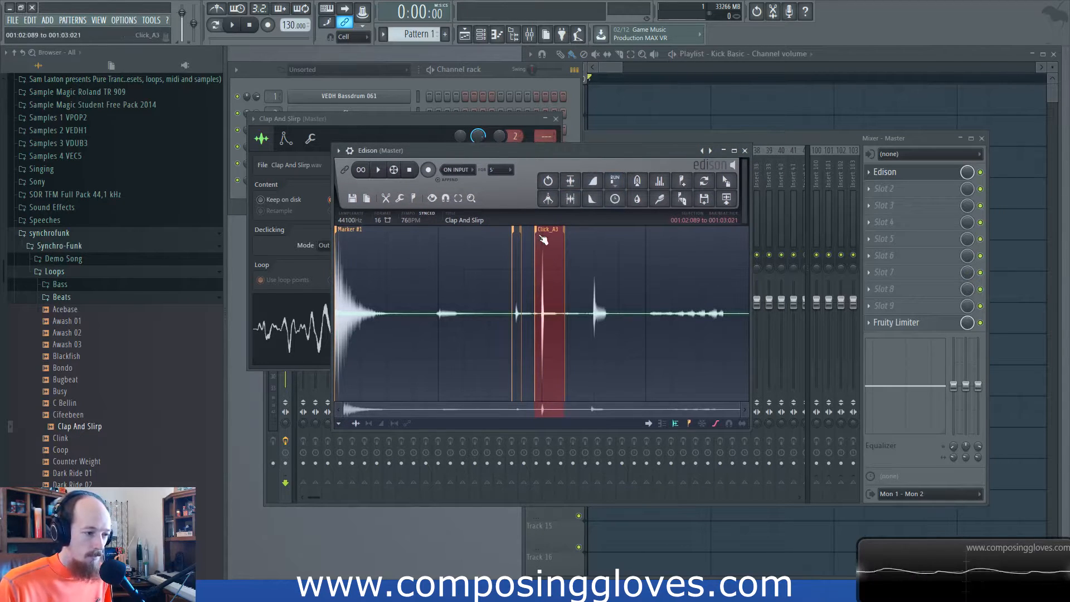
click(608, 69)
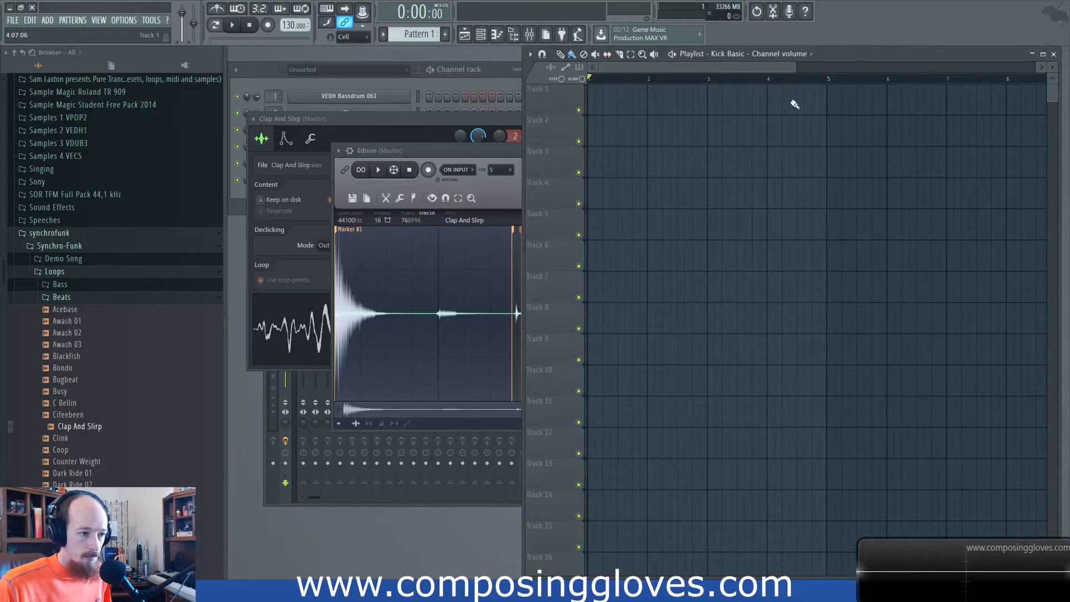
click(470, 151)
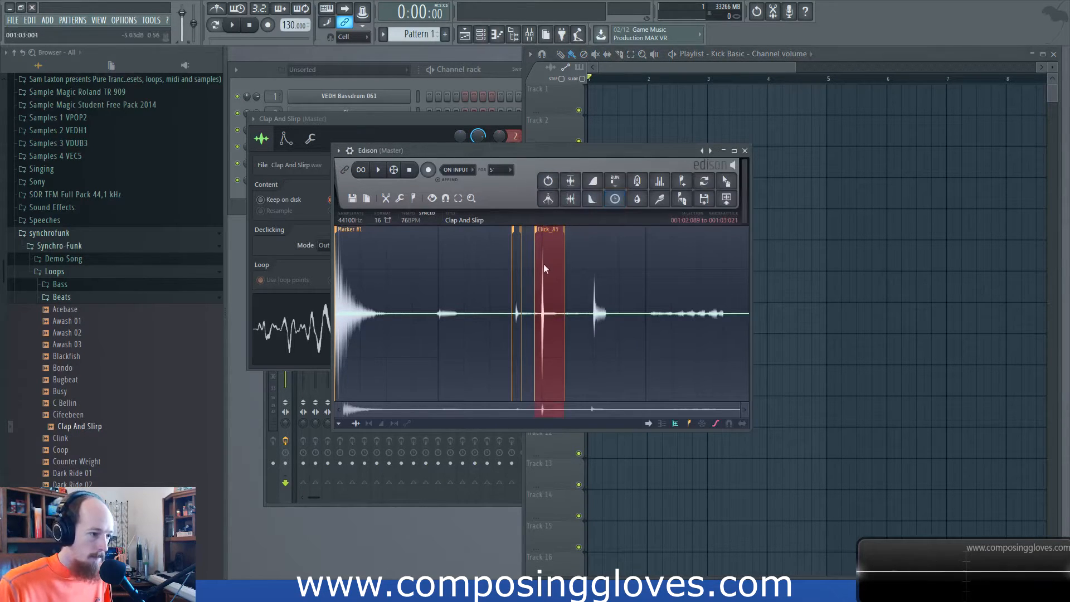
scroll(544, 252, down, 4)
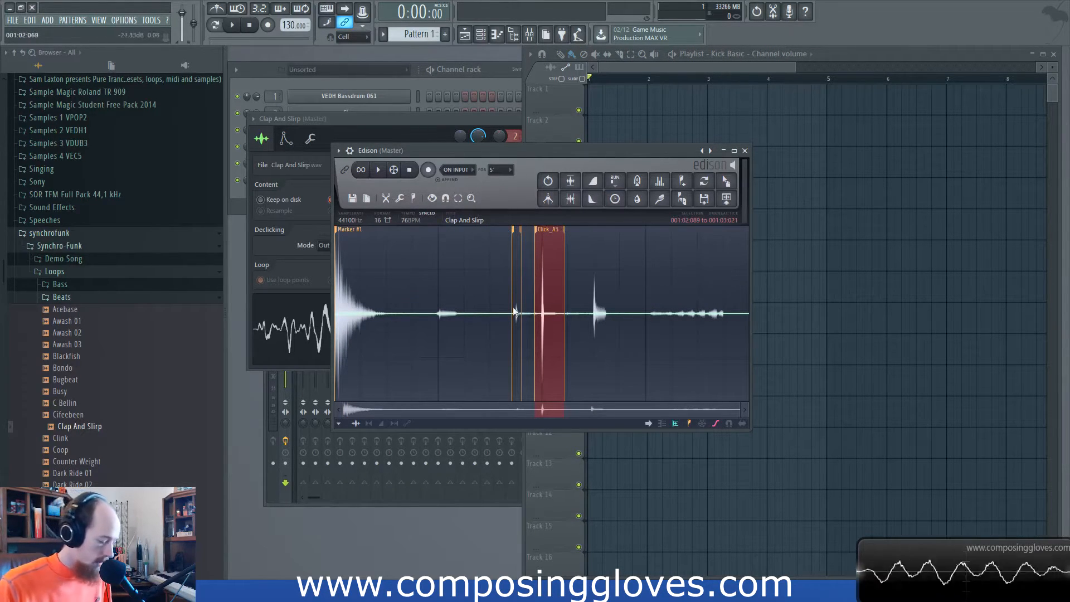
right_click(538, 229)
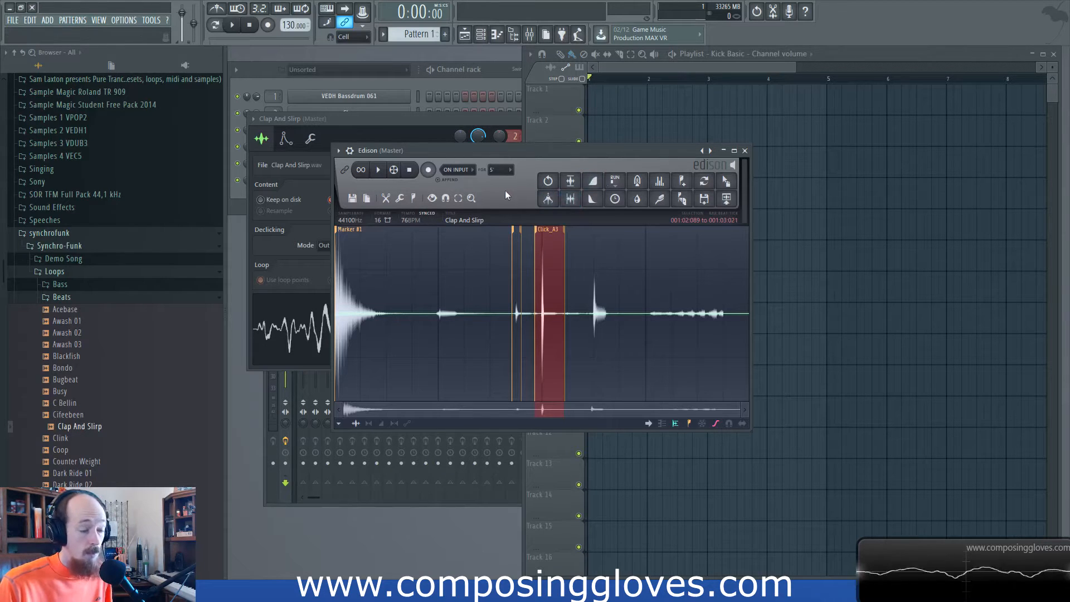
Step: Try reversing the audio in the Click_A3 region, audition it, and undo the reversal
click(415, 198)
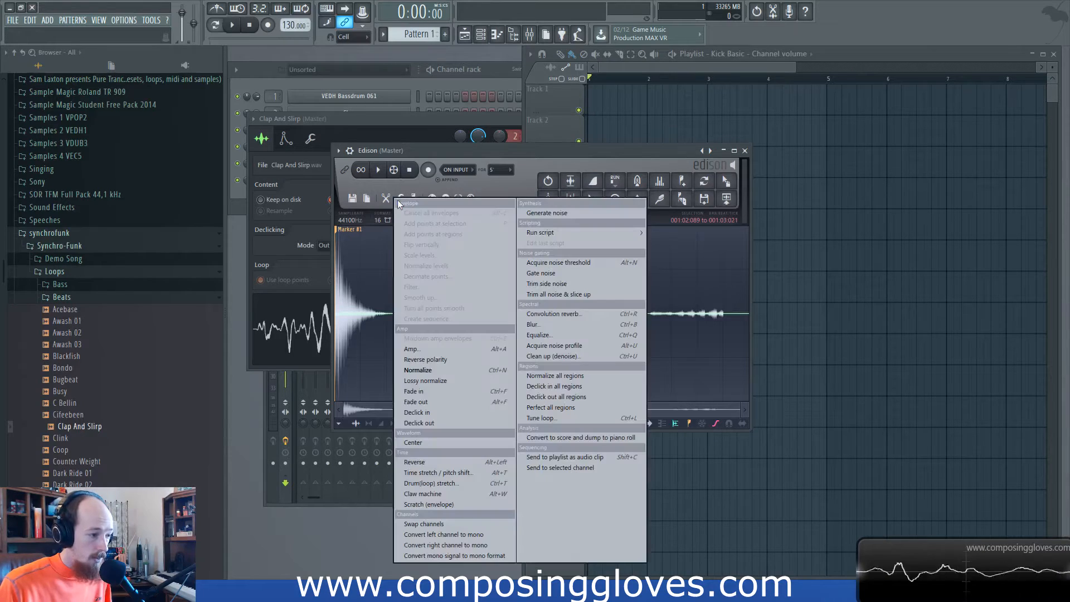
click(484, 468)
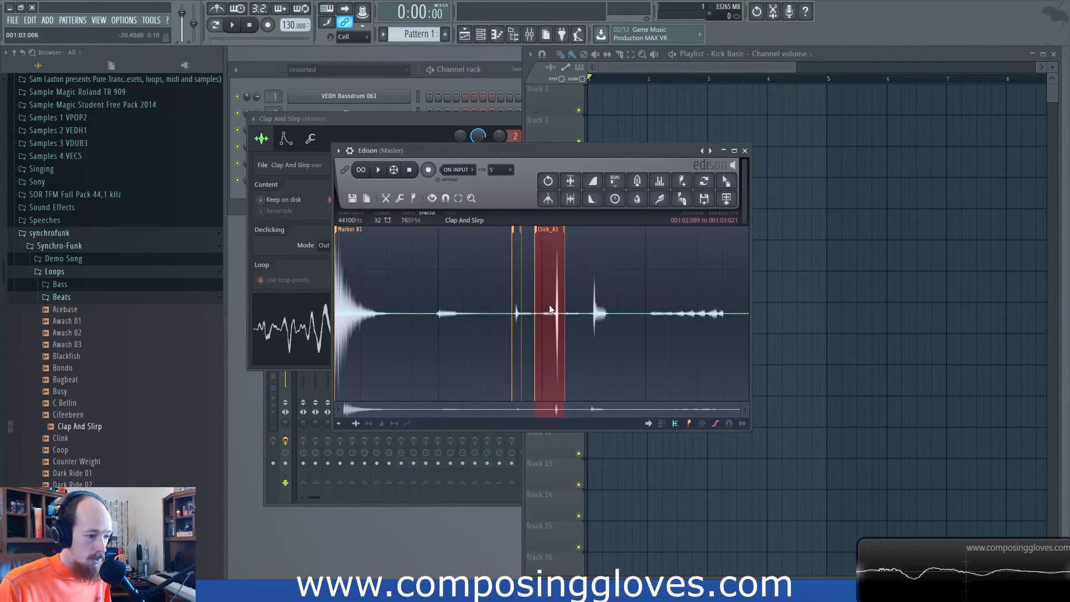
key(space)
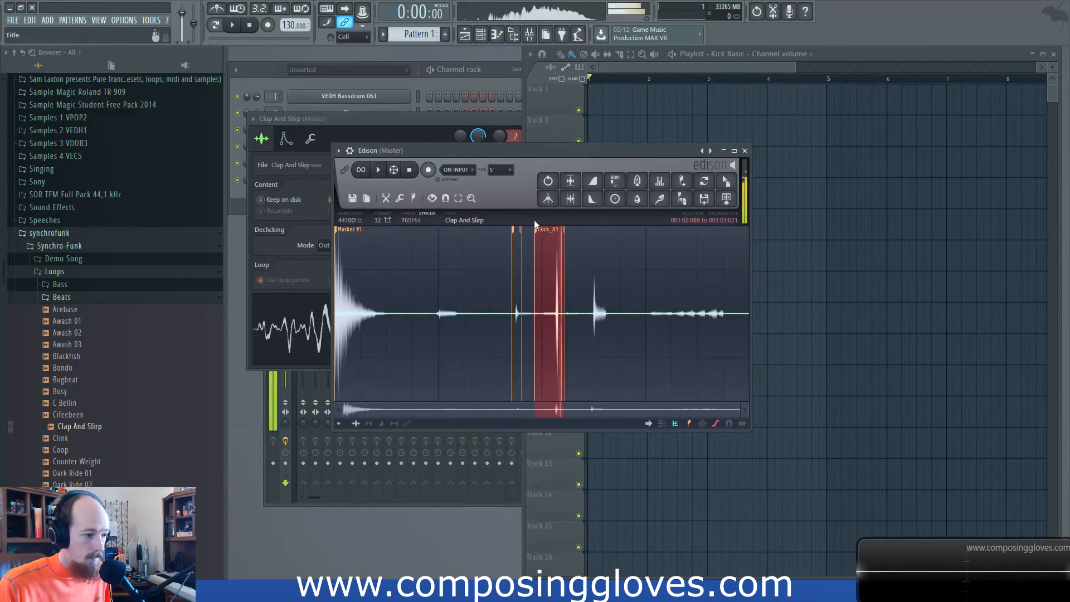
key(space)
key(ctrl+z)
key(space)
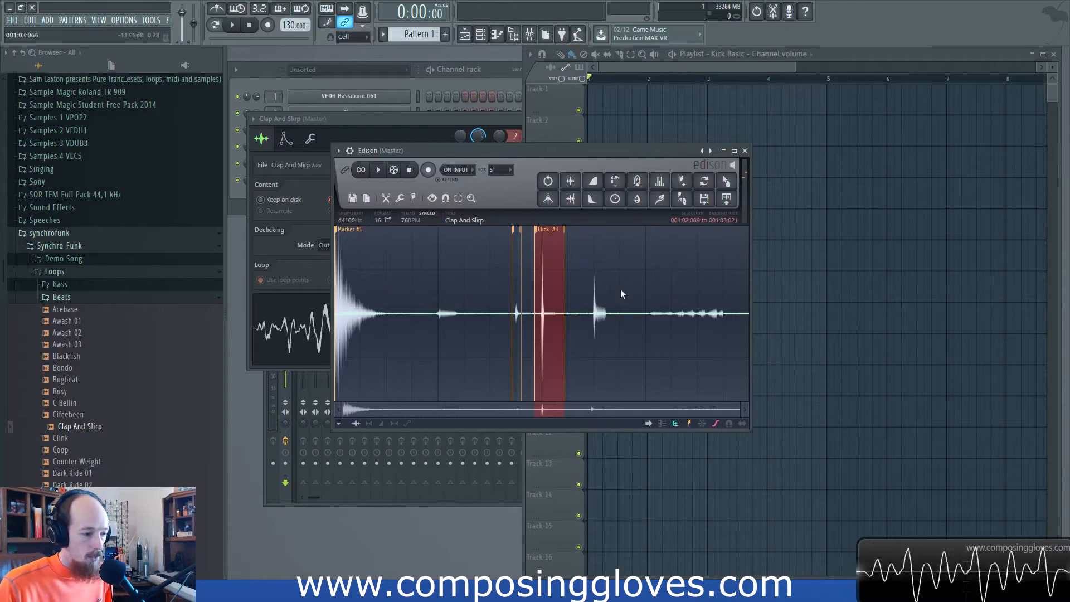
Step: Examine Edison's Run script categories, including the Examples and User scripts
drag(568, 152, 585, 147)
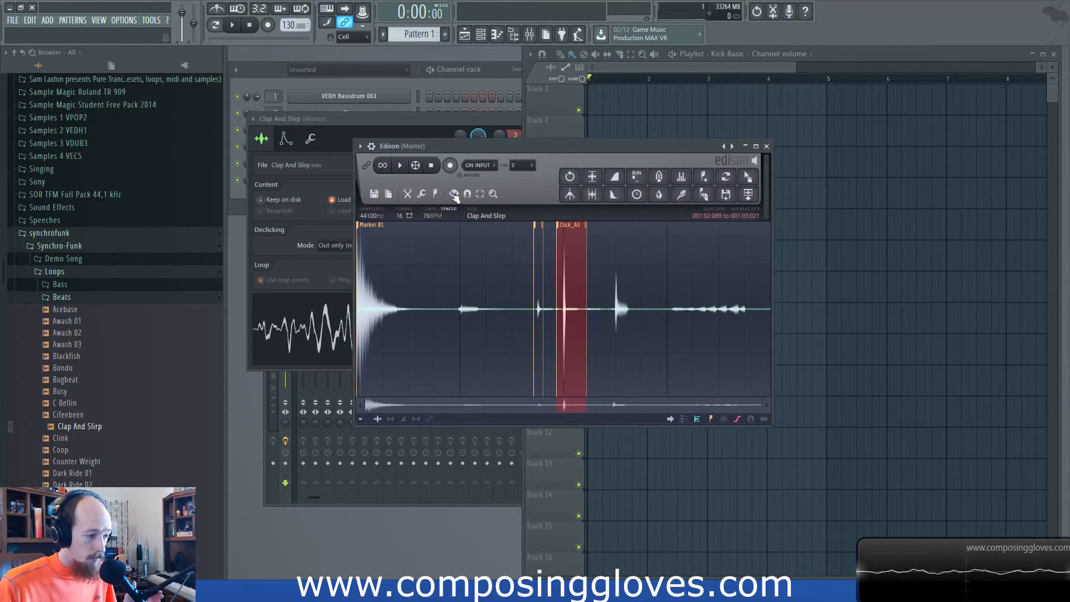
click(419, 195)
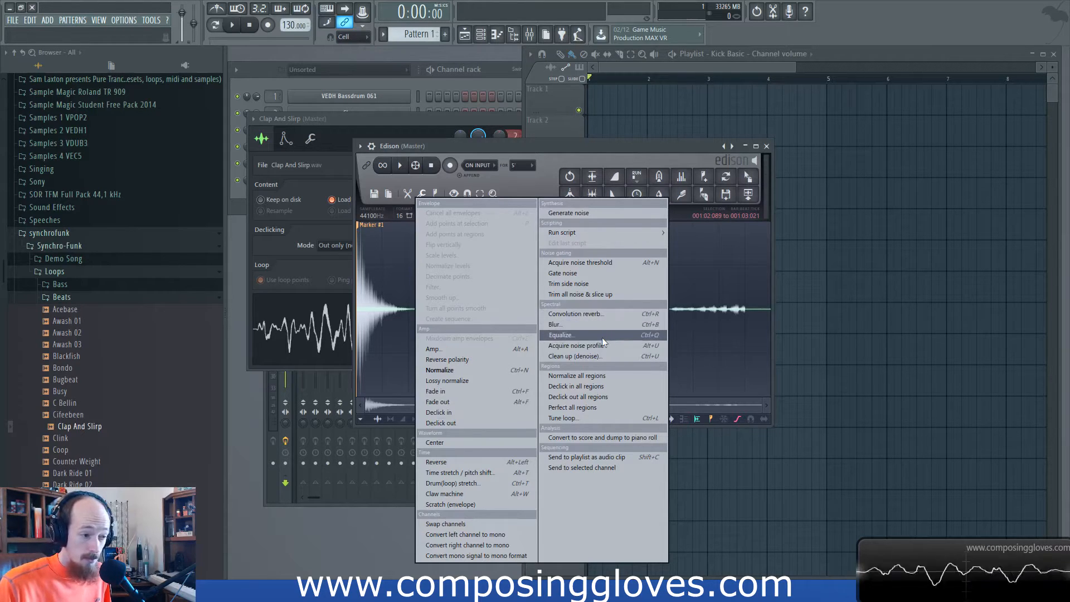
mouse_move(619, 235)
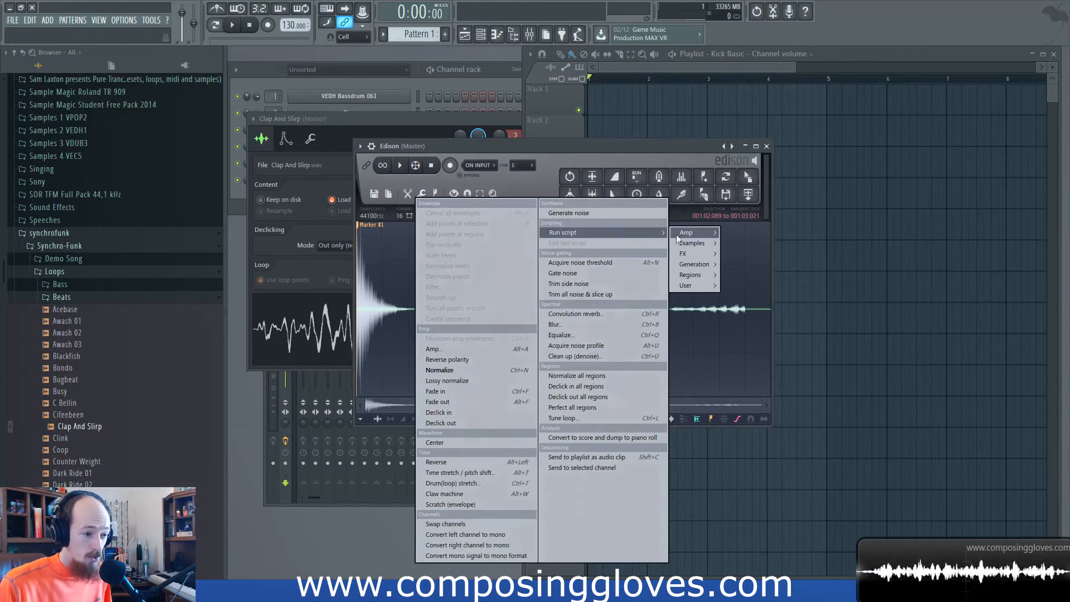
mouse_move(696, 243)
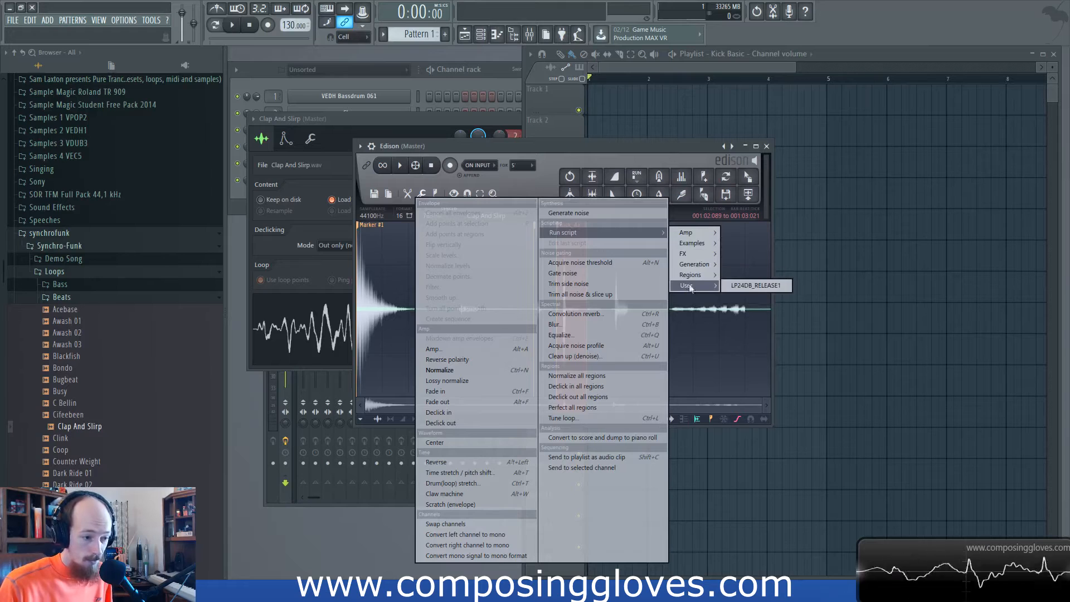
mouse_move(709, 266)
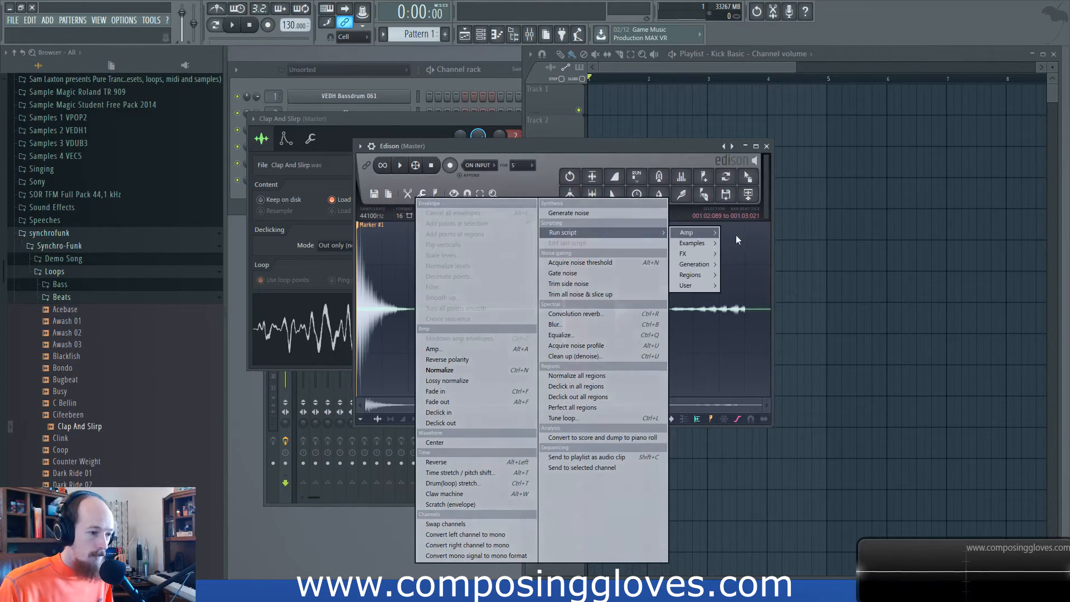
mouse_move(694, 245)
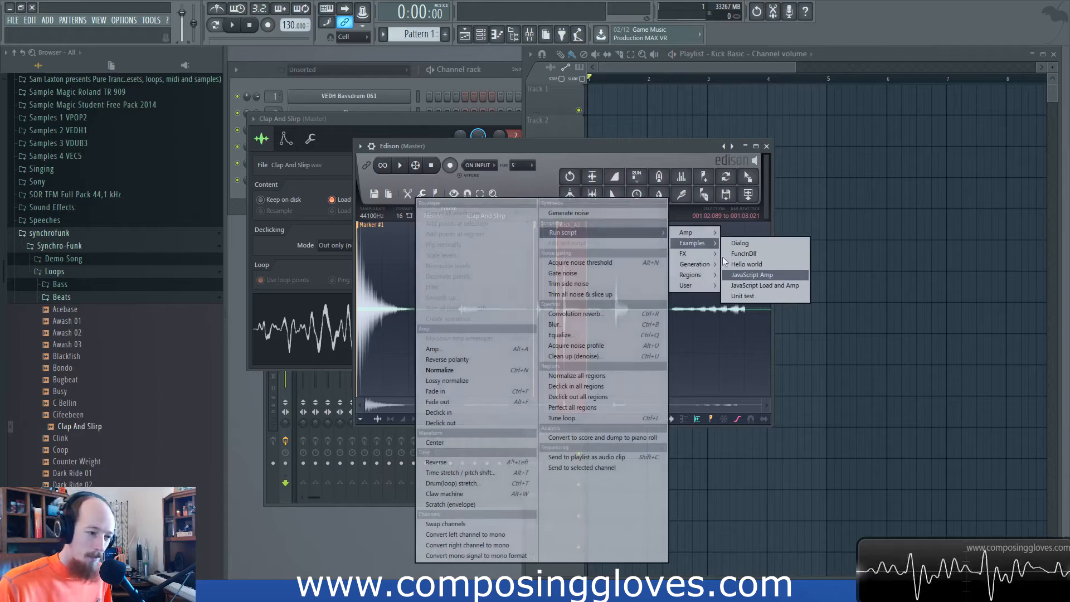
click(564, 154)
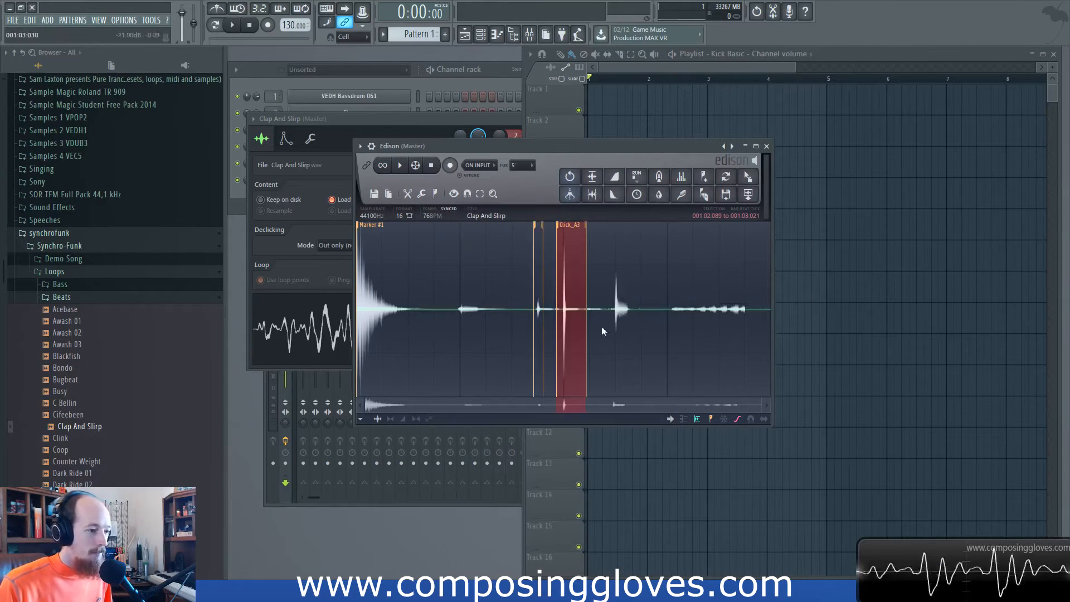
Step: Select the entire Clap And Slirp sample in Edison and delete it
key(ctrl+a)
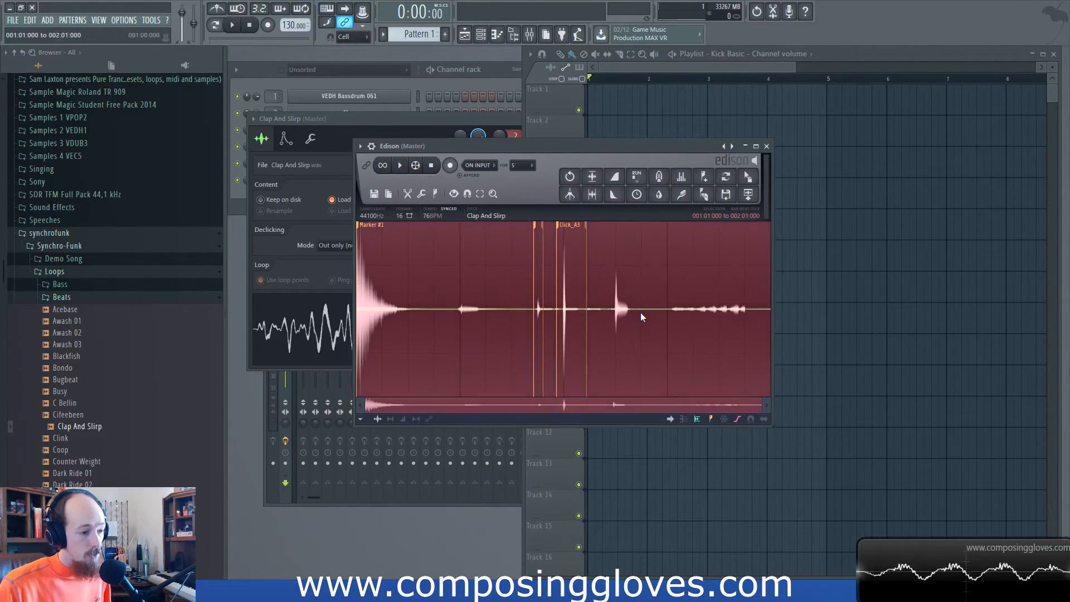
click(641, 312)
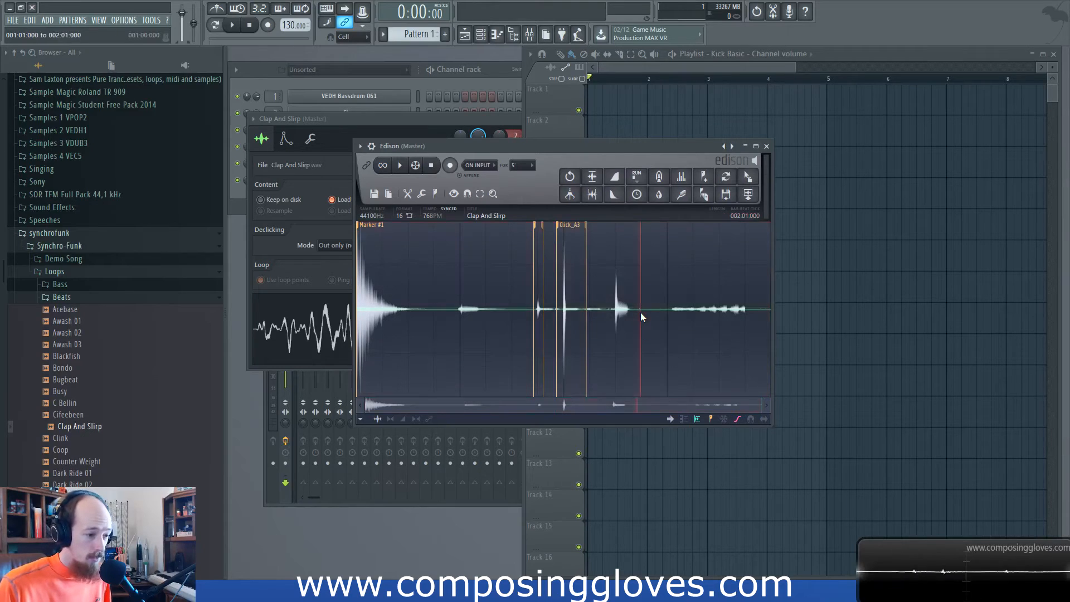
key(ctrl+a)
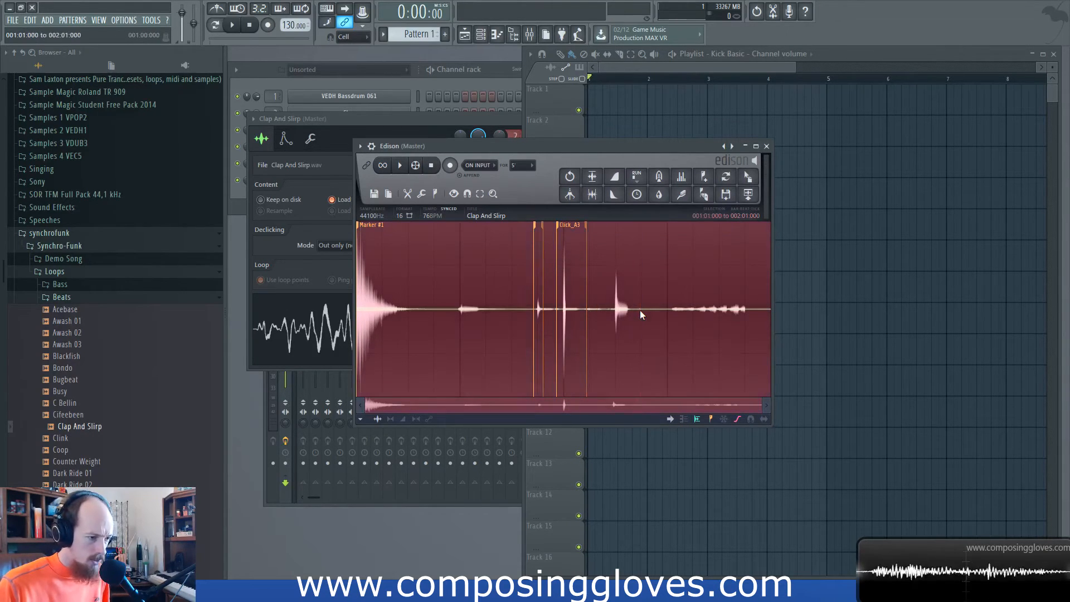
key(Delete)
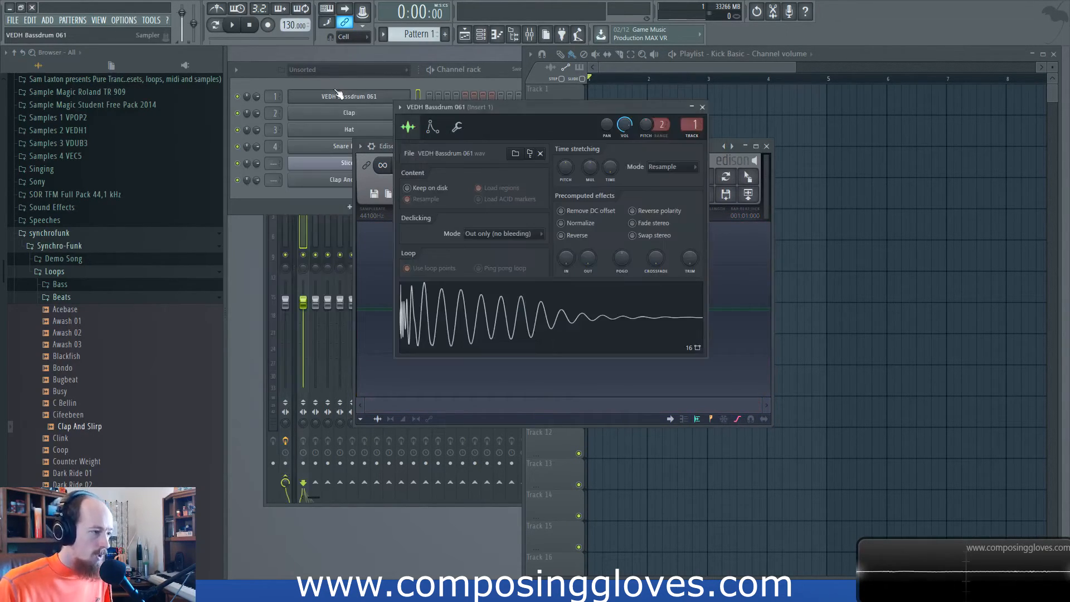
Step: Bring the Mixer to the front of the workspace
click(353, 221)
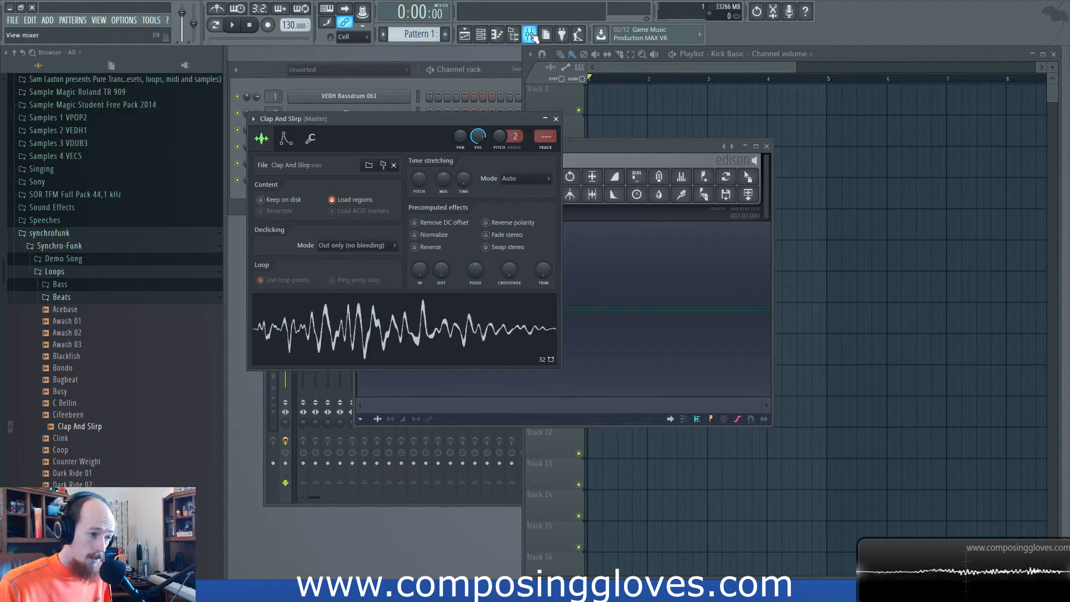
click(657, 154)
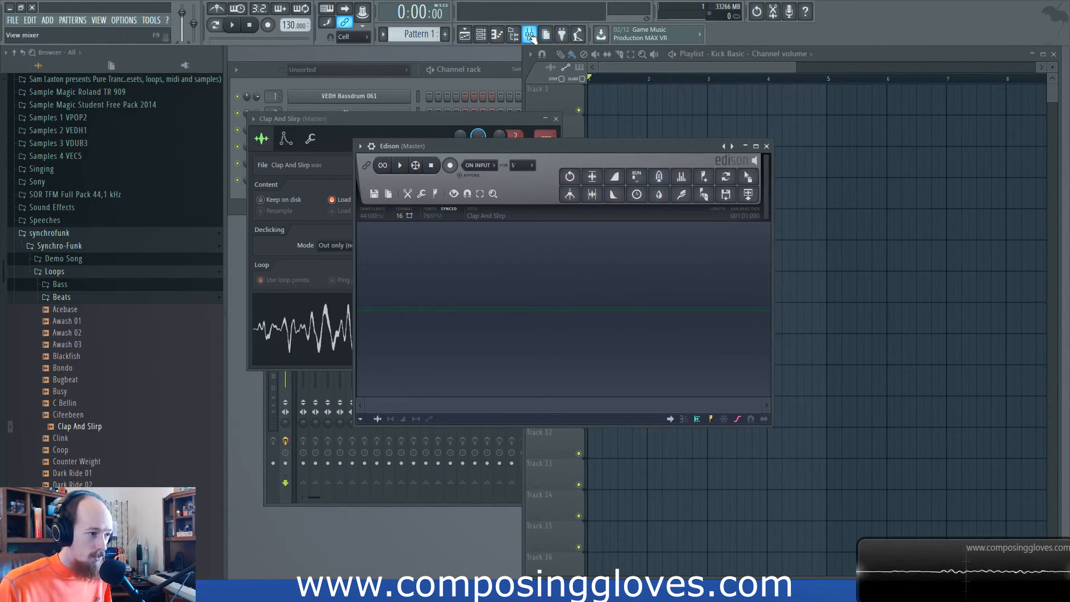
click(529, 34)
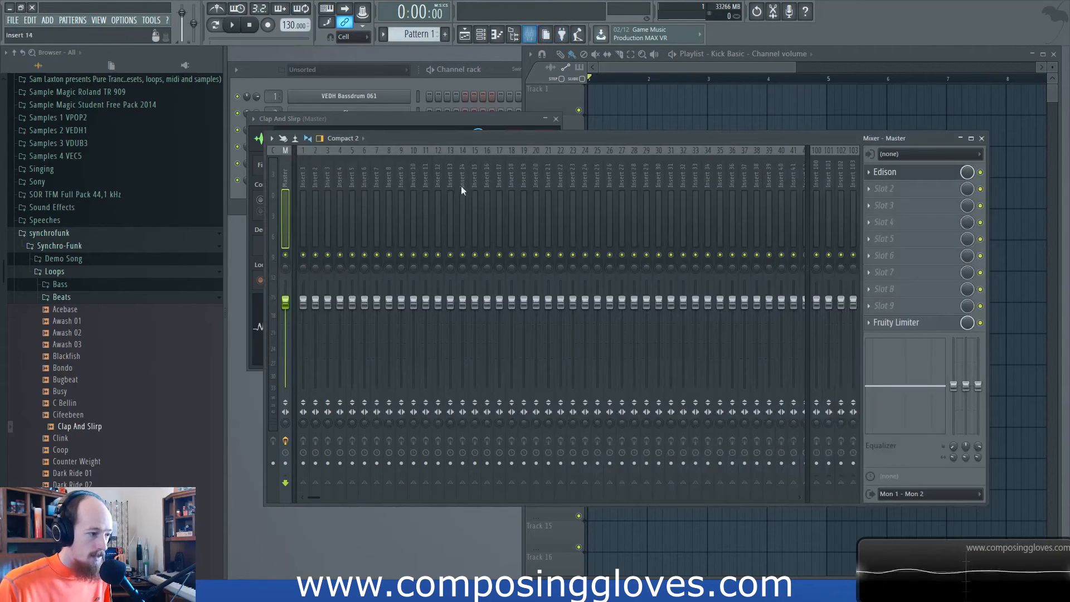
Step: Open and close the Slicex channel window, and bring the Playlist in front of the Mixer
click(410, 82)
click(373, 167)
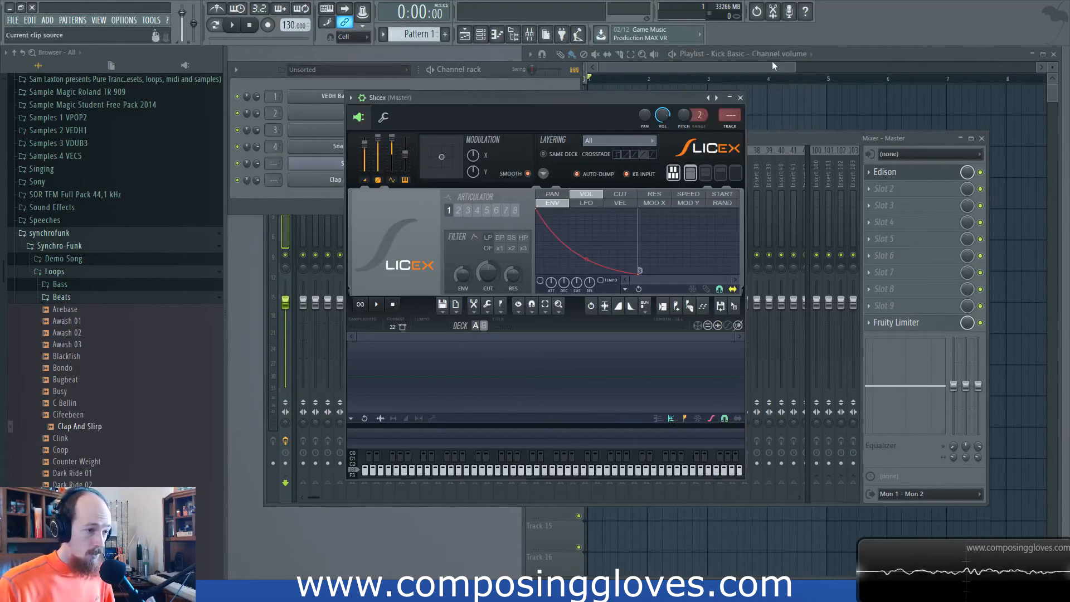
click(744, 99)
click(750, 67)
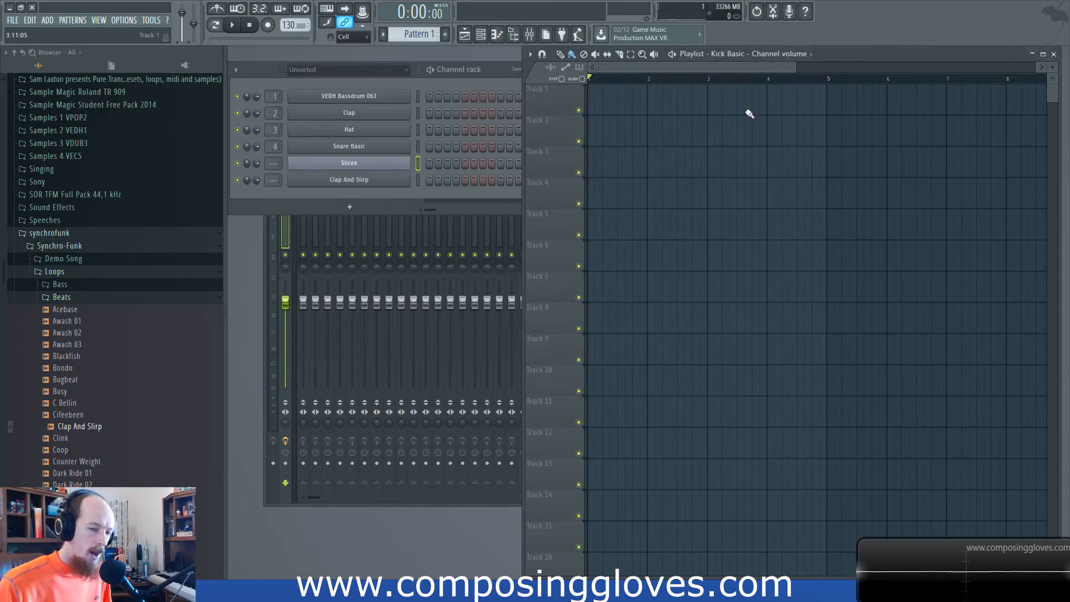